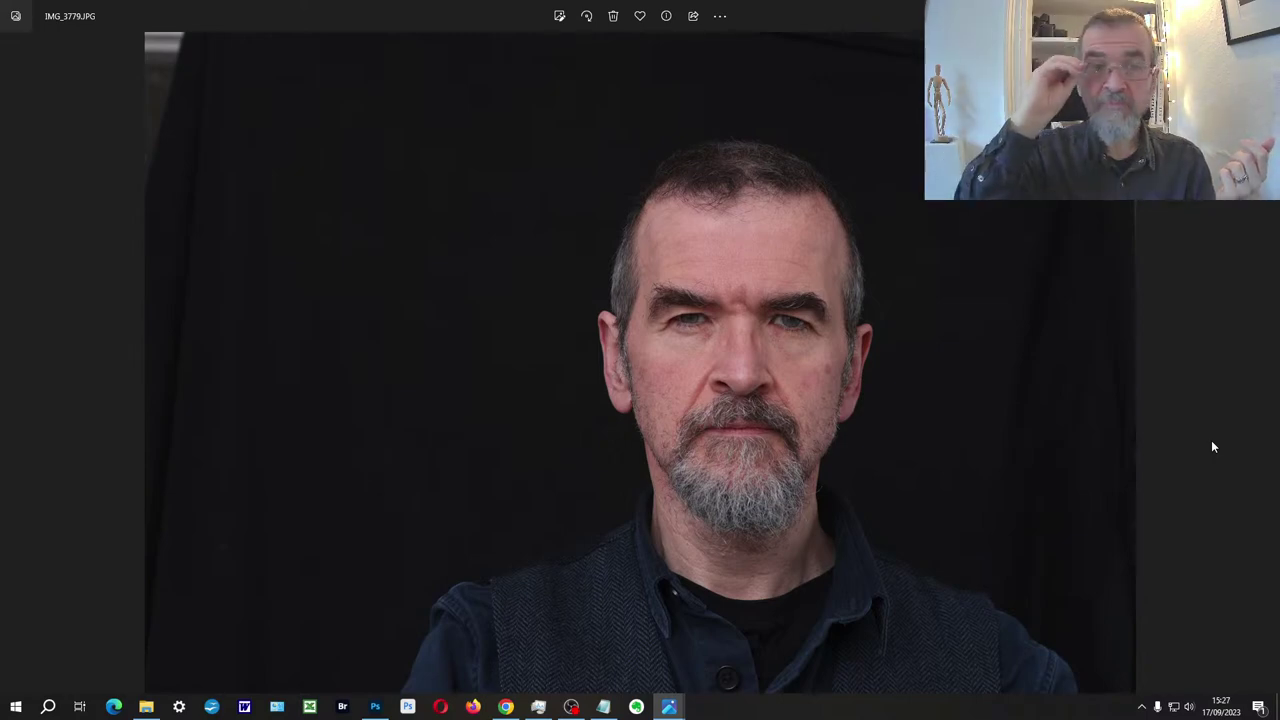
Open the frontal portrait IMG_3779.JPG in Adobe Photoshop 2023.
right_click(510, 317)
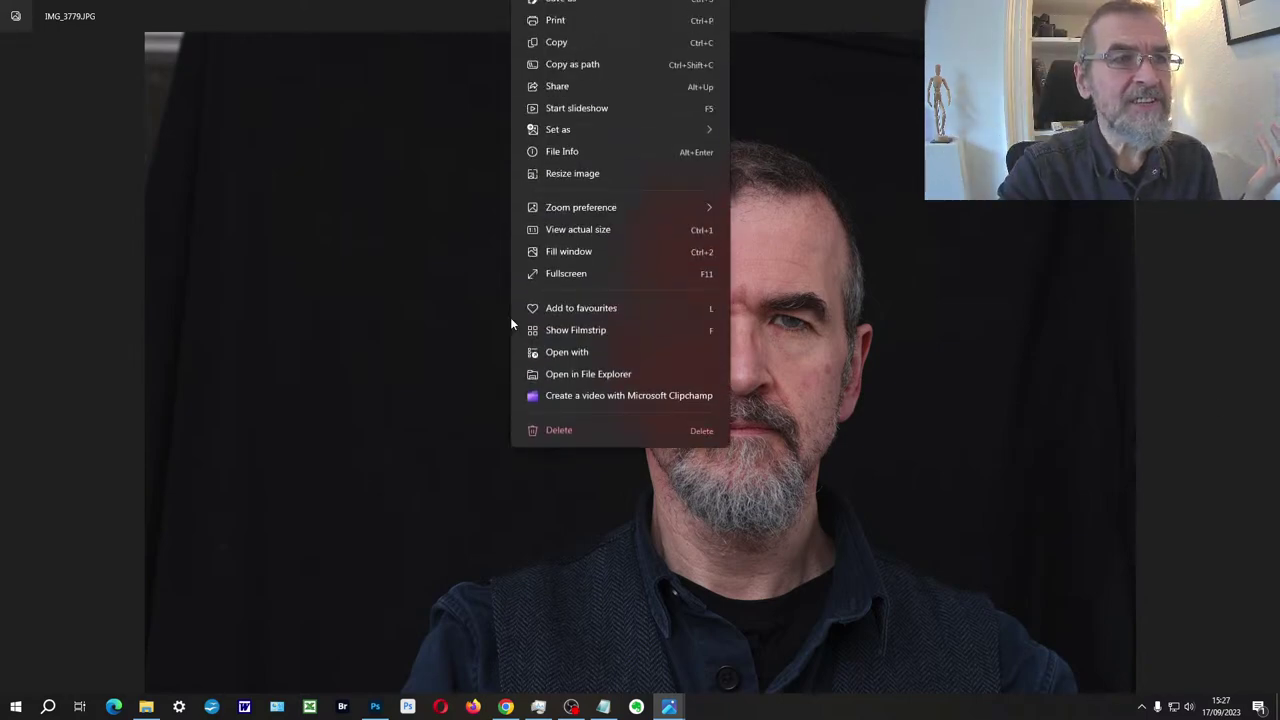
left_click(548, 367)
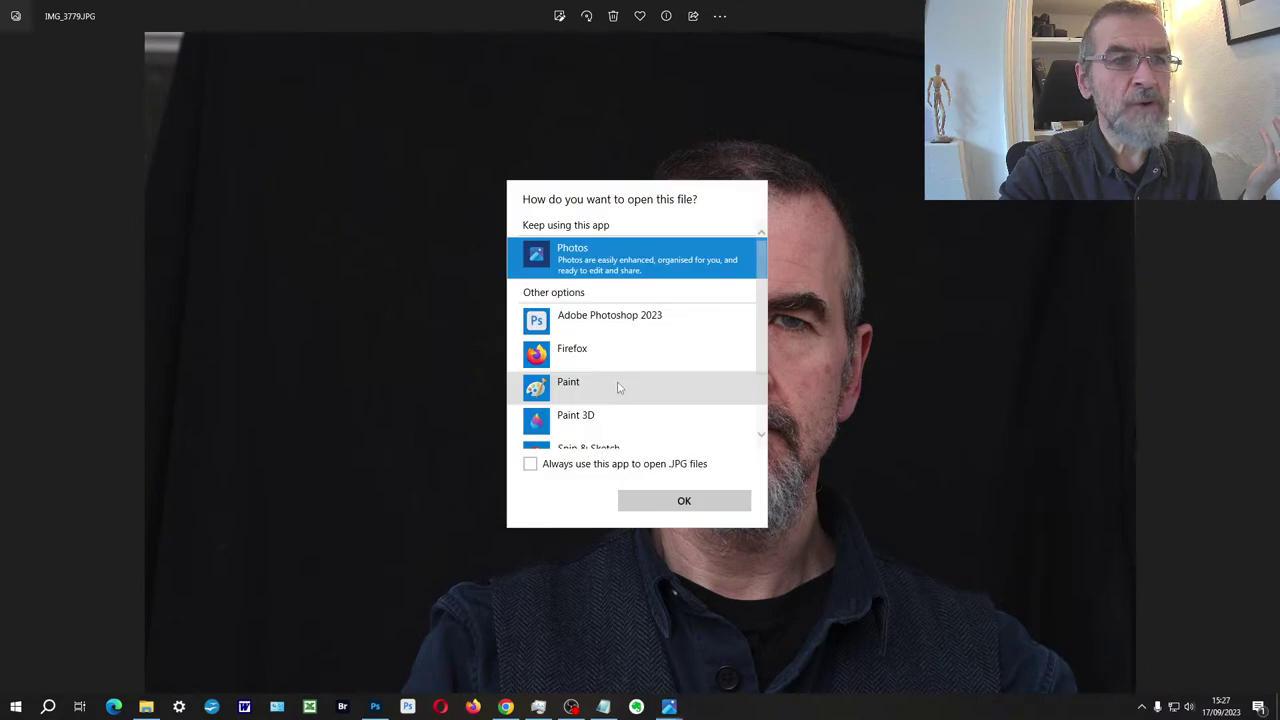
left_click(625, 318)
left_click(640, 503)
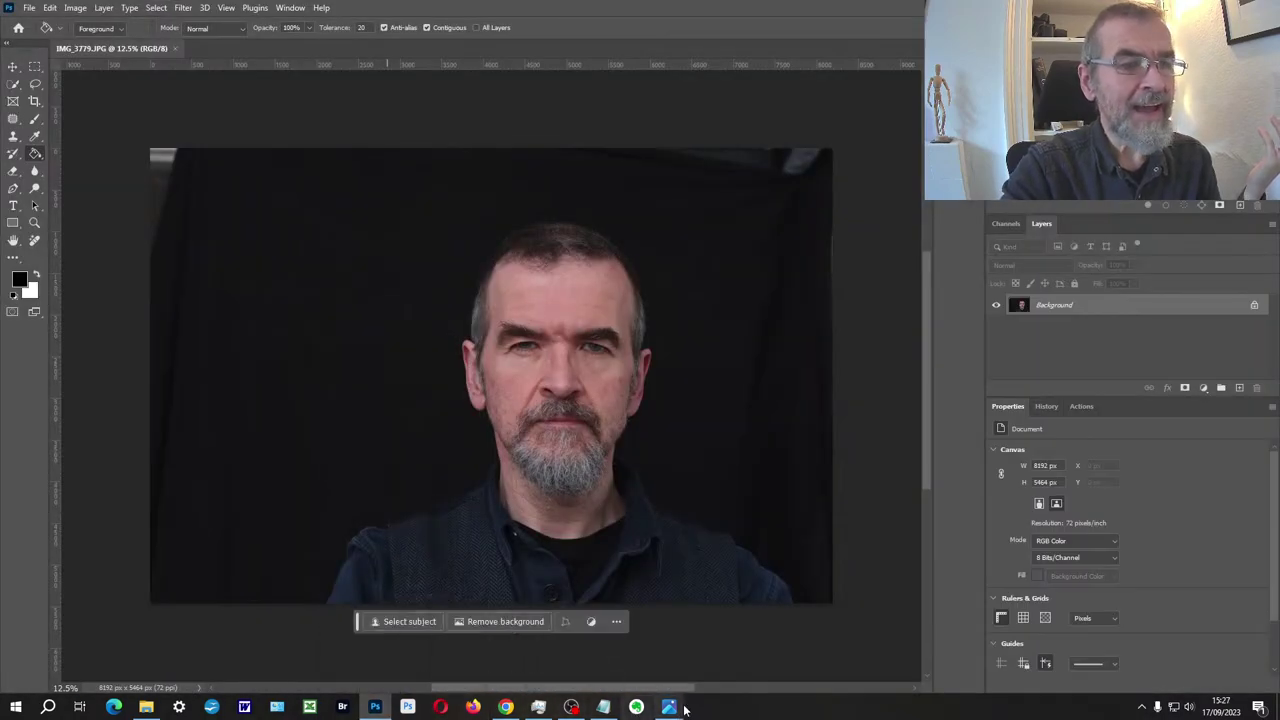
Return to Photos, go to the profile portrait IMG_3778.JPG and open it in Adobe Photoshop 2023 too.
mouse_move(677, 710)
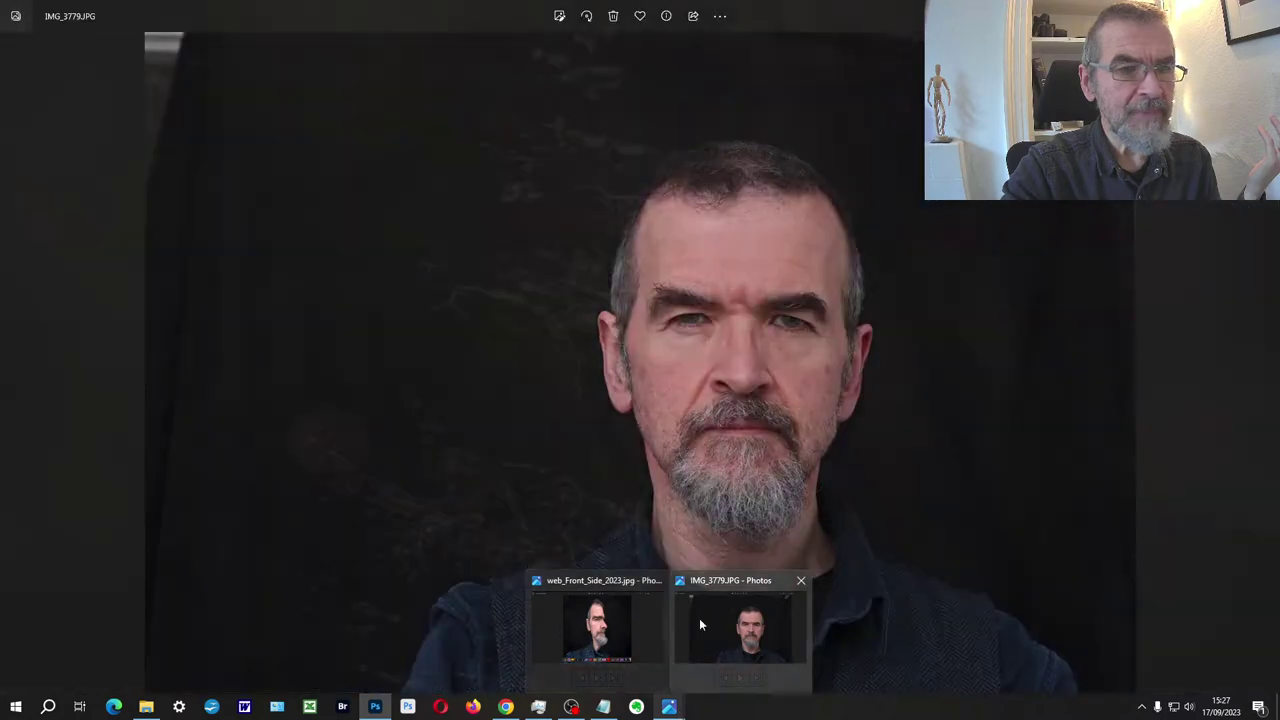
left_click(699, 618)
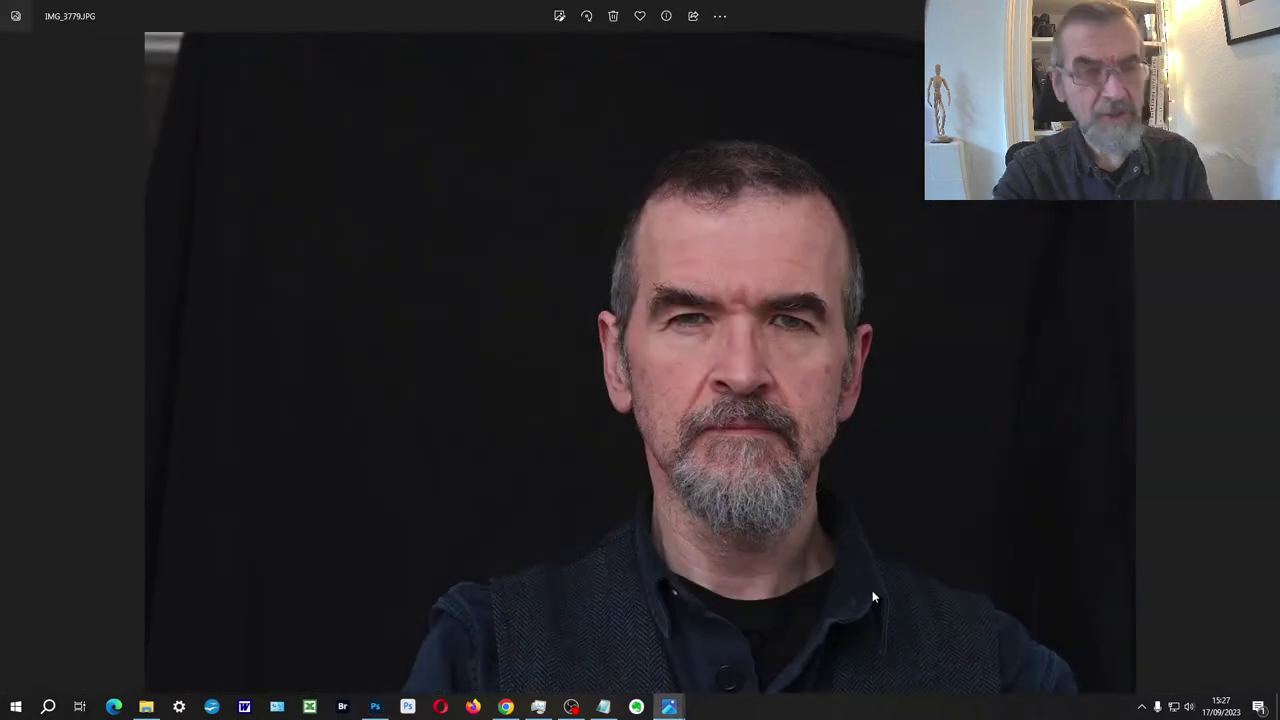
key("Left")
right_click(666, 415)
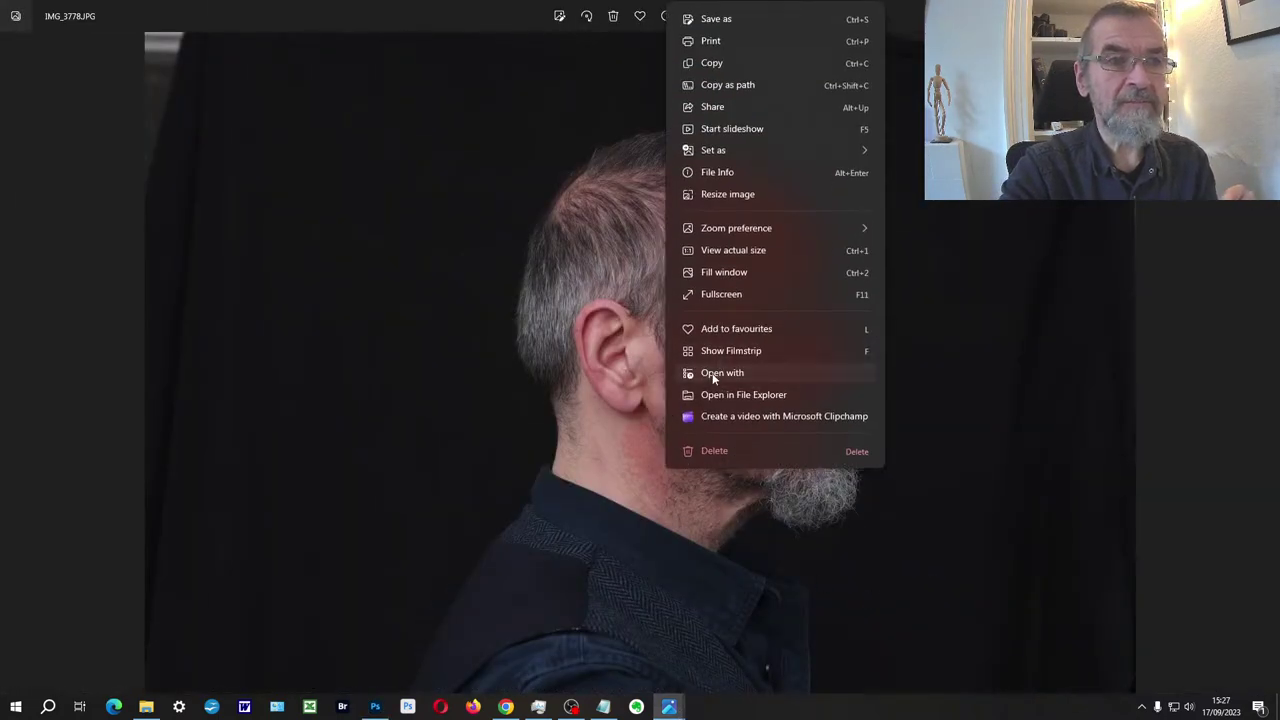
left_click(713, 377)
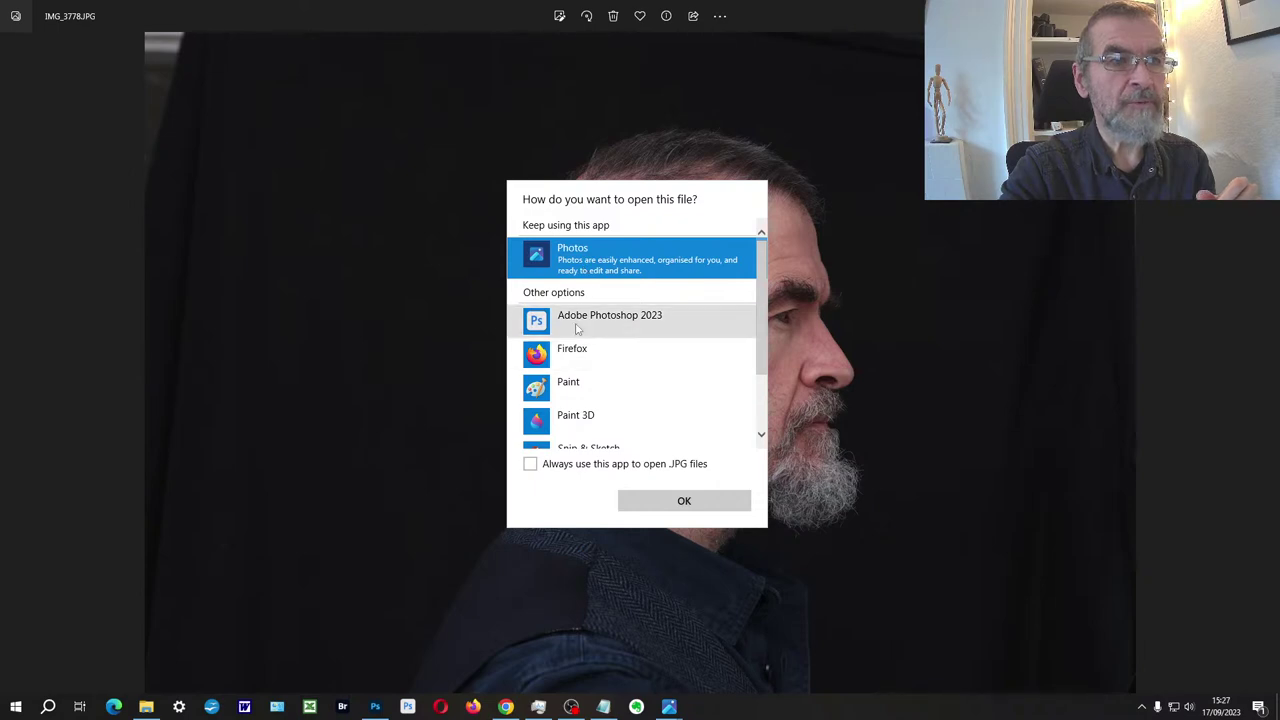
left_click(590, 320)
left_click(722, 505)
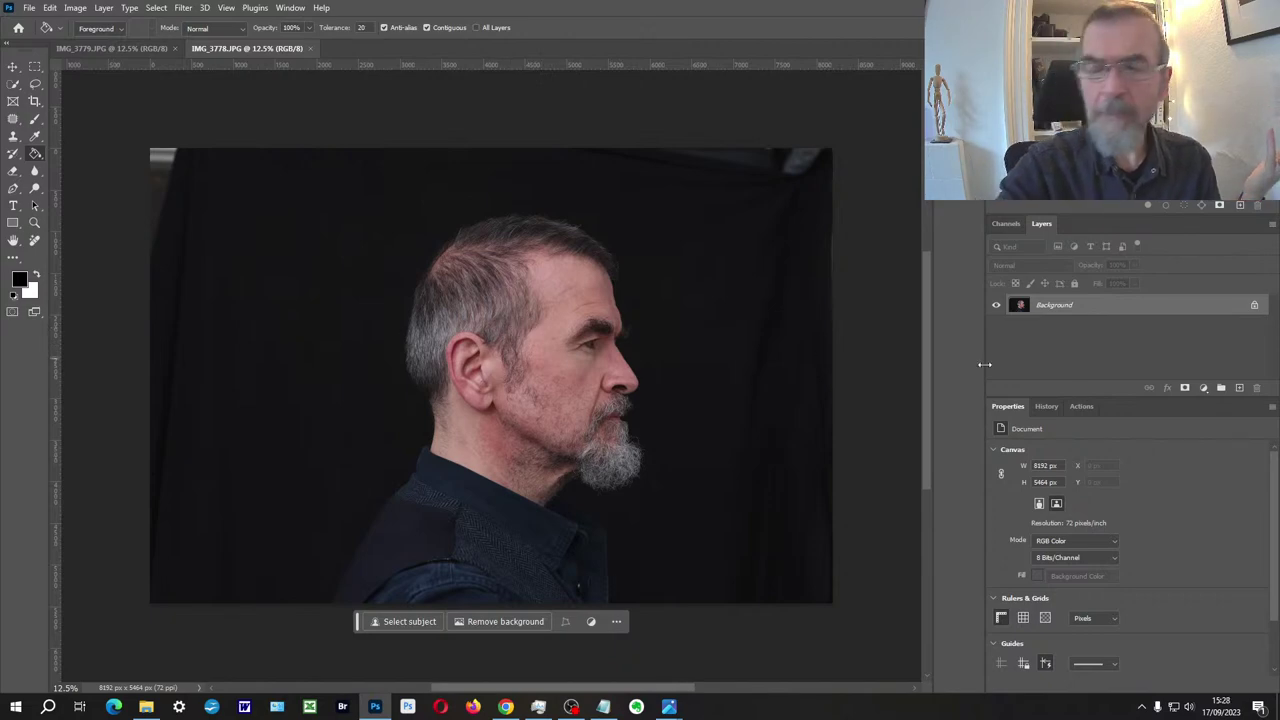
Copy a rectangular selection around the whole profile figure in IMG_3778.JPG and paste it into IMG_3779.JPG as a new layer.
left_click(118, 49)
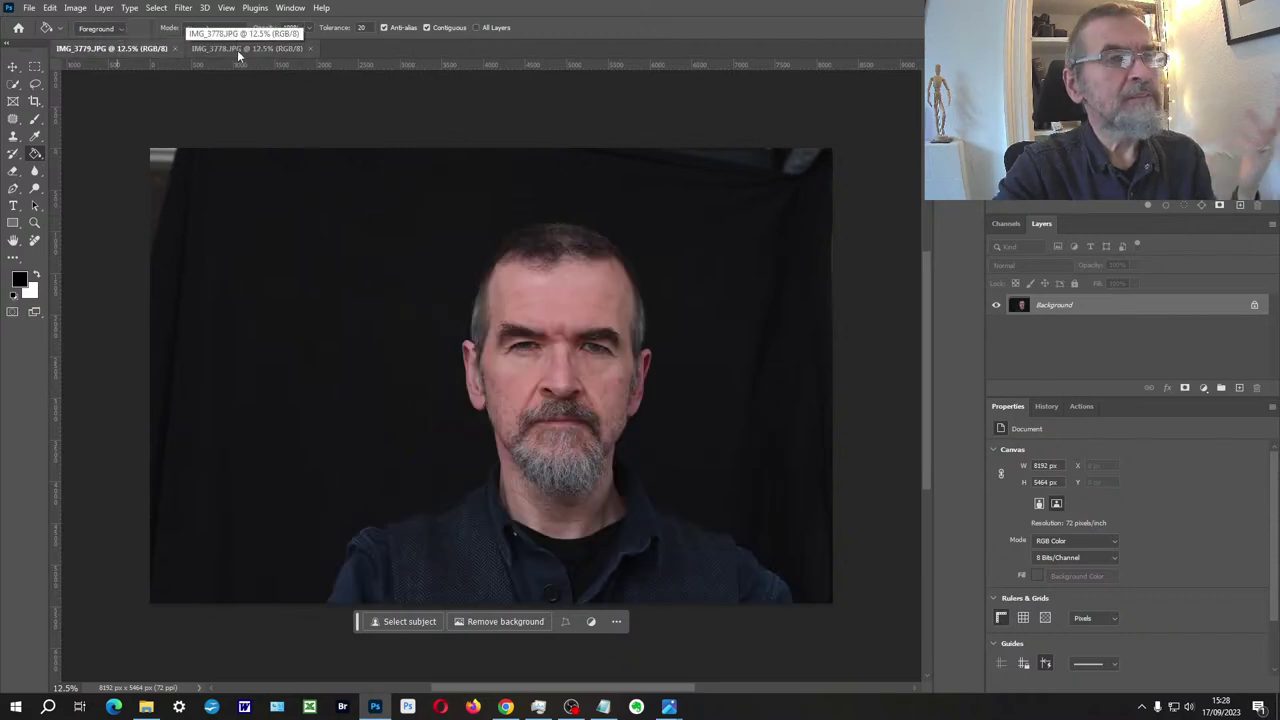
left_click(247, 50)
left_click(35, 66)
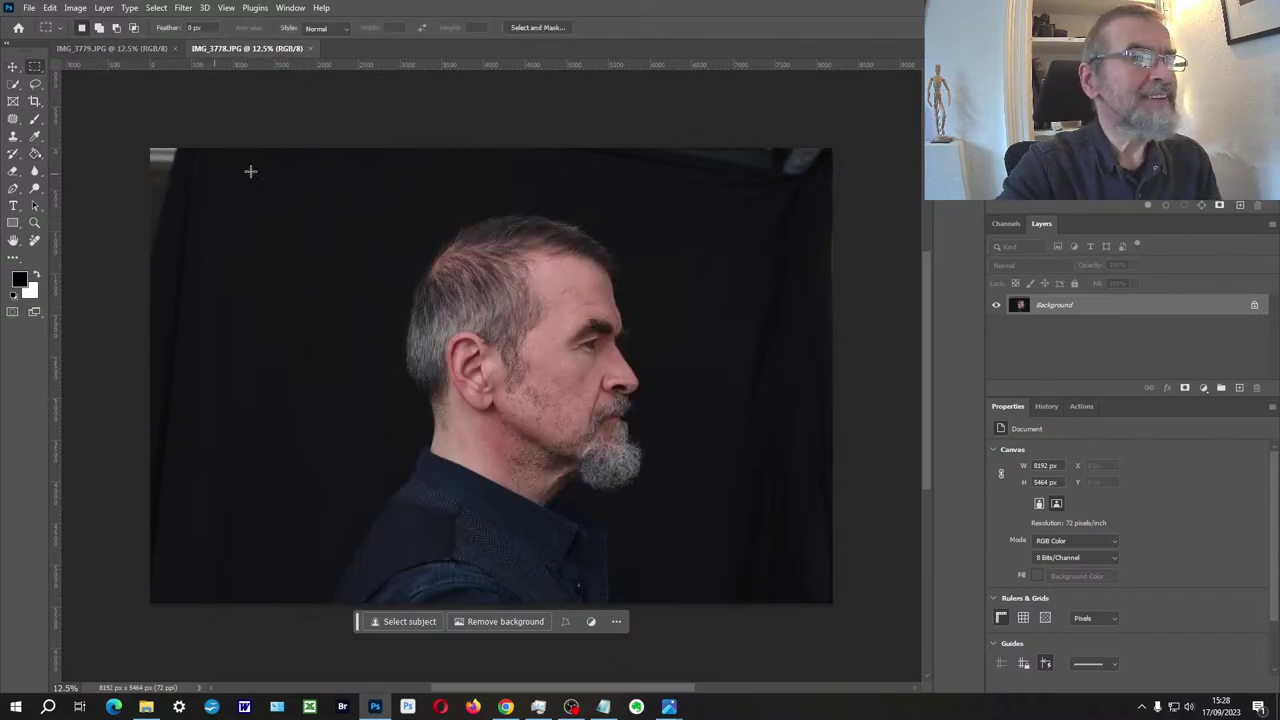
left_click_drag(253, 133, 891, 626)
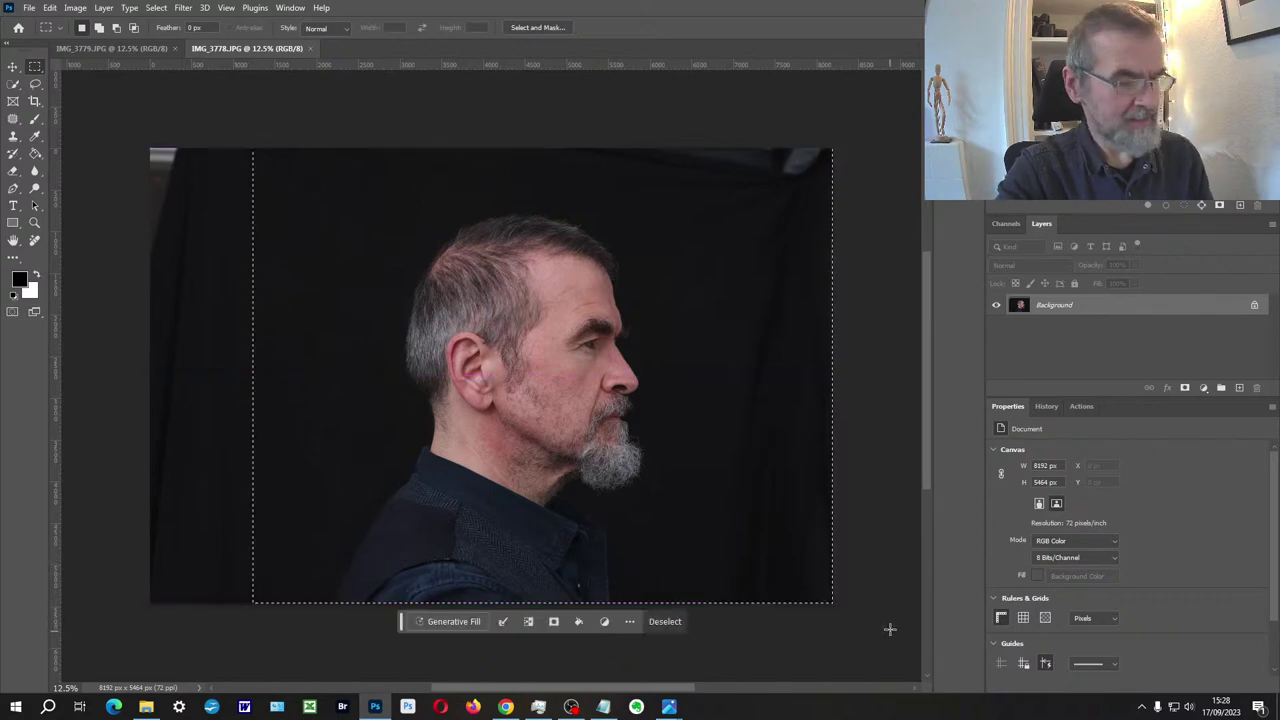
key("ctrl+c")
left_click(118, 49)
key("ctrl+v")
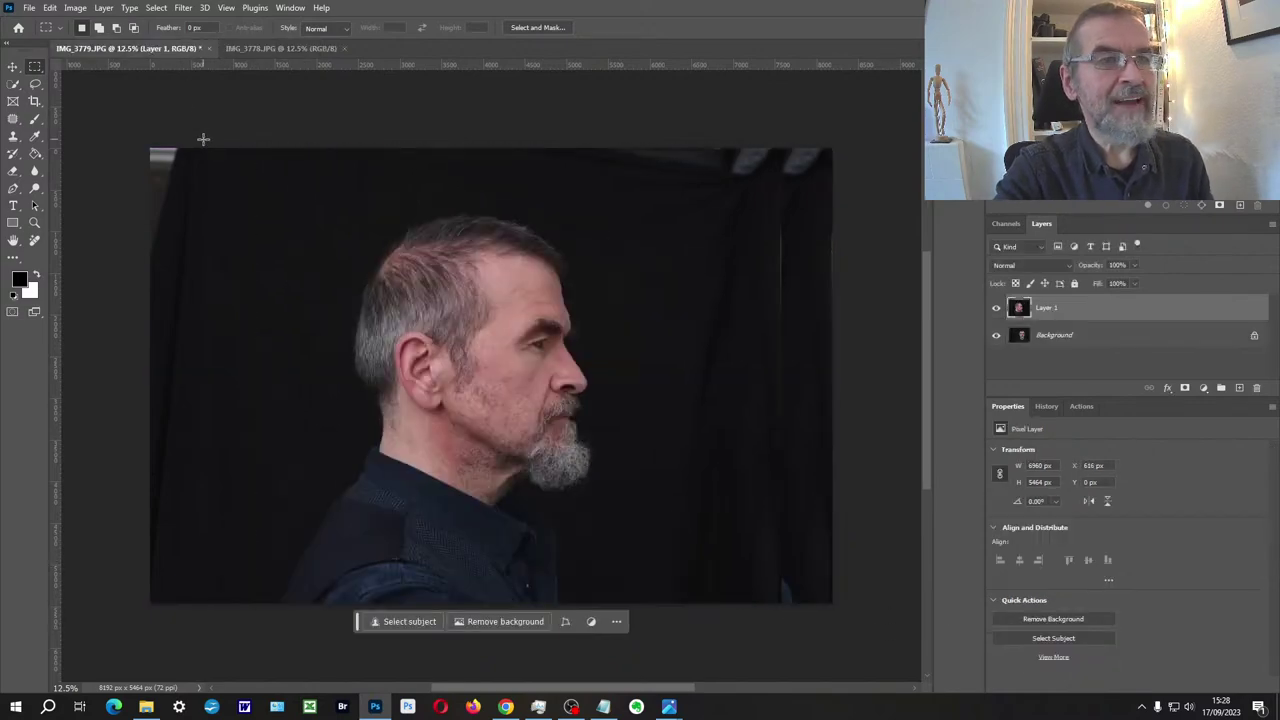
Shift the pasted profile layer over the frontal head and lower its opacity to 48%.
left_click(13, 66)
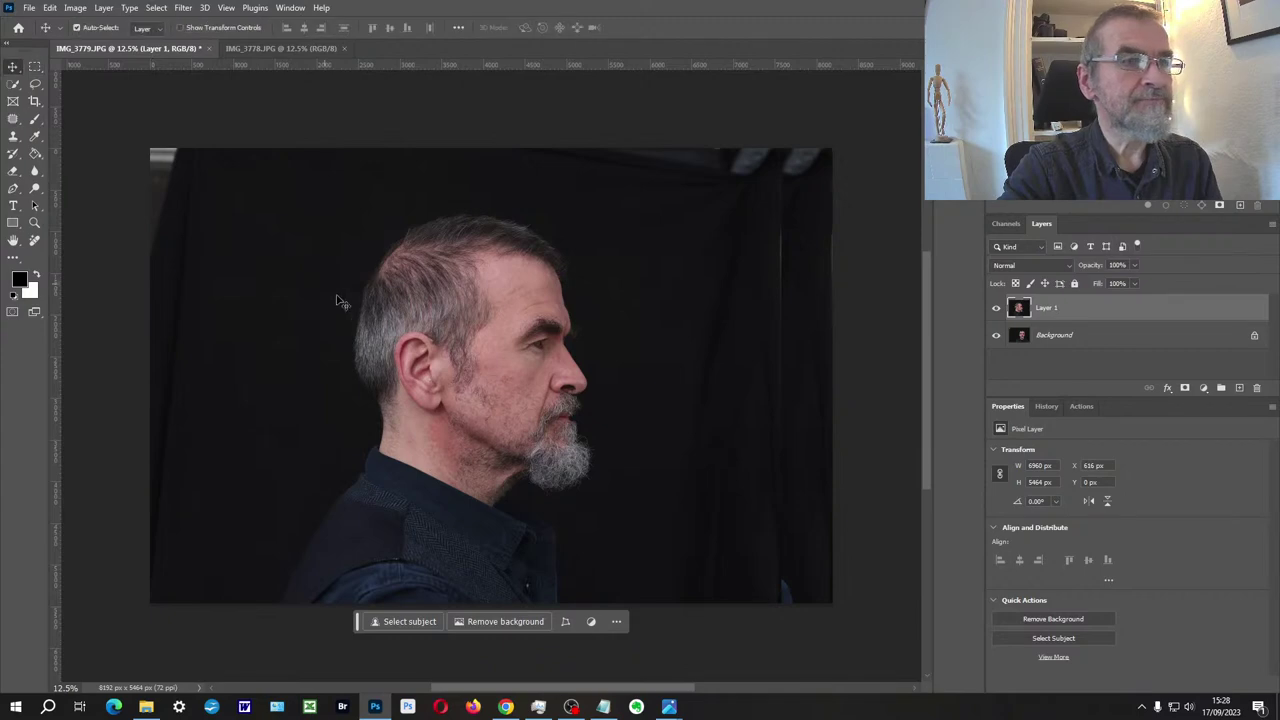
left_click_drag(335, 300, 390, 298)
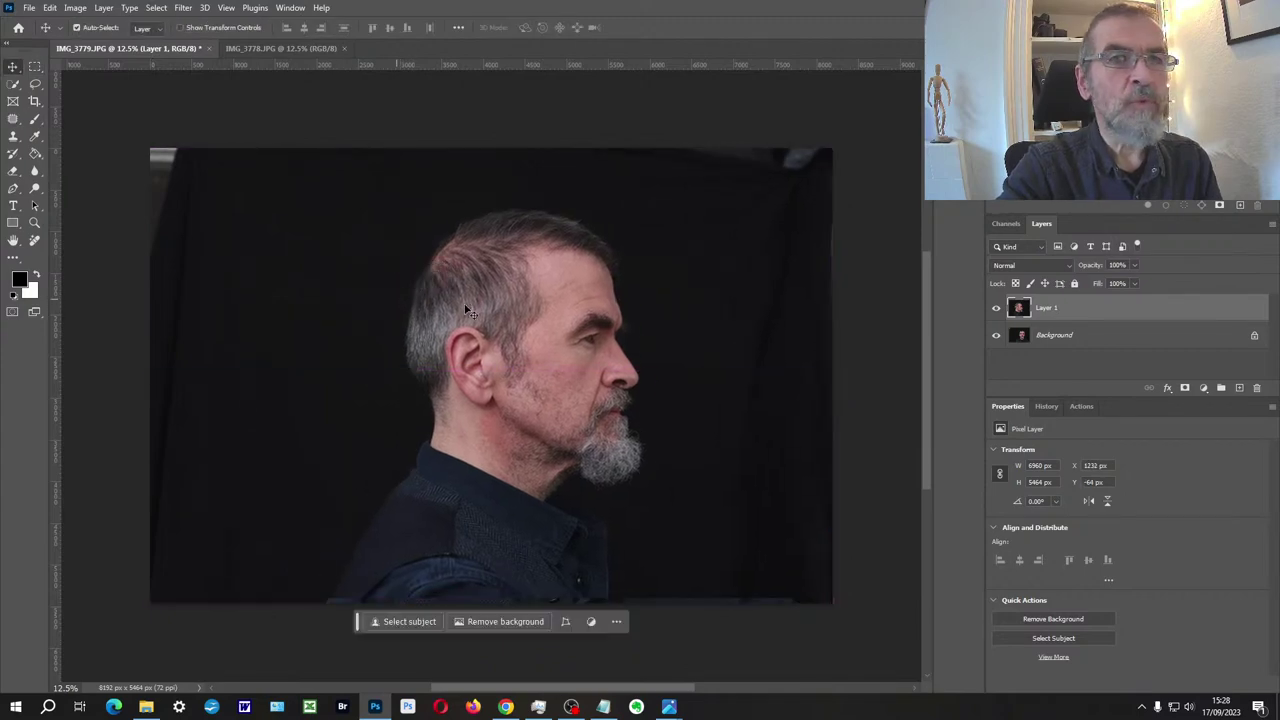
left_click(1134, 266)
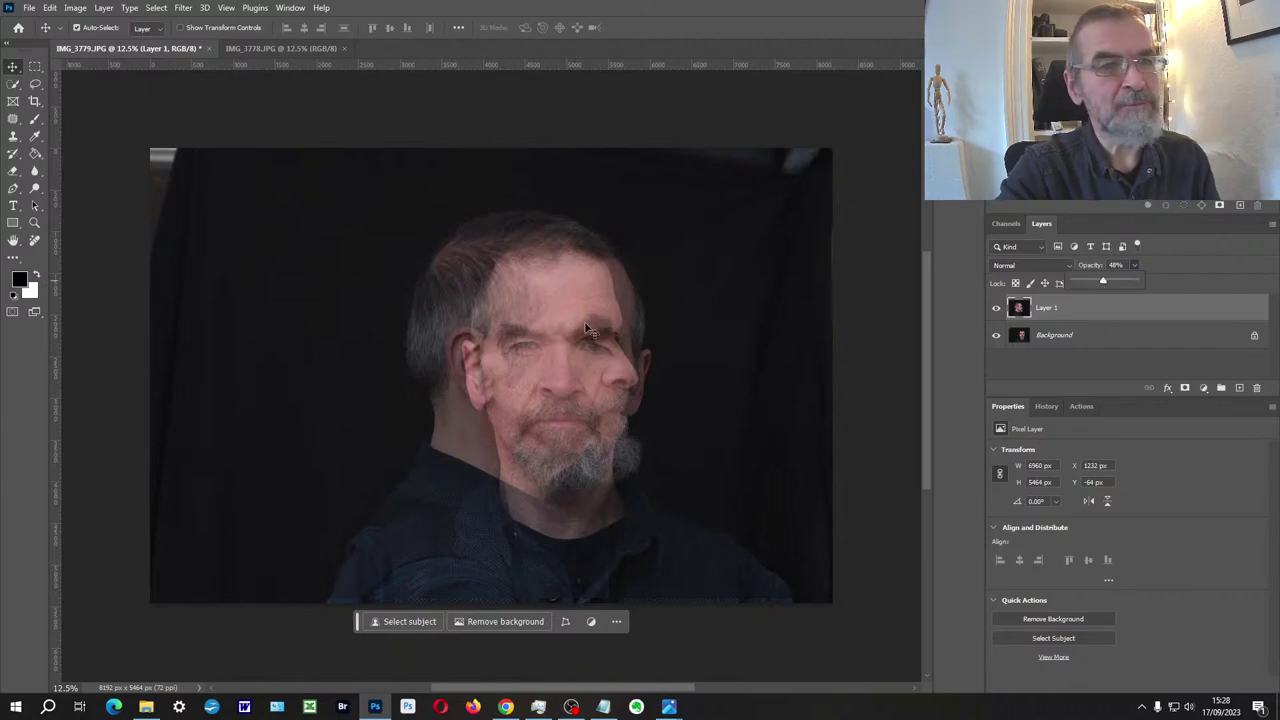
Move the contextual task bar off the face and shift the profile layer to about X 522 px, Y 67 px.
scroll(528, 406, "up", 1)
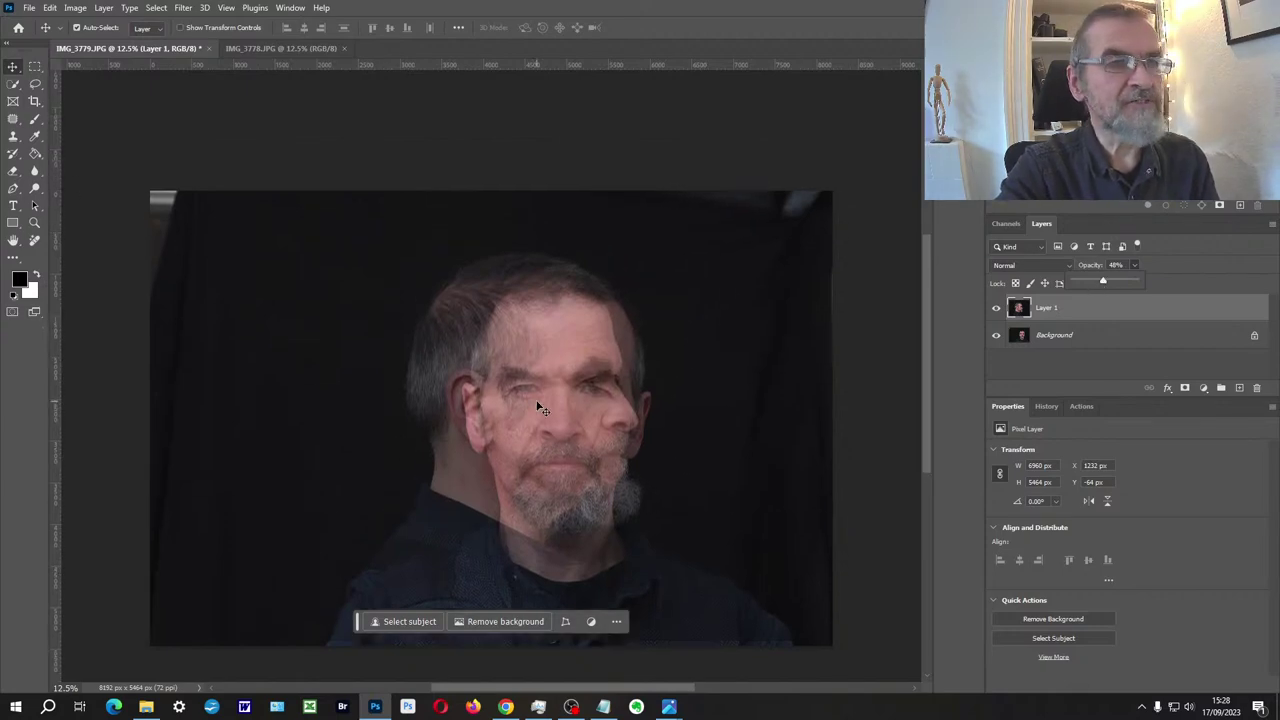
scroll(585, 420, "up", 4)
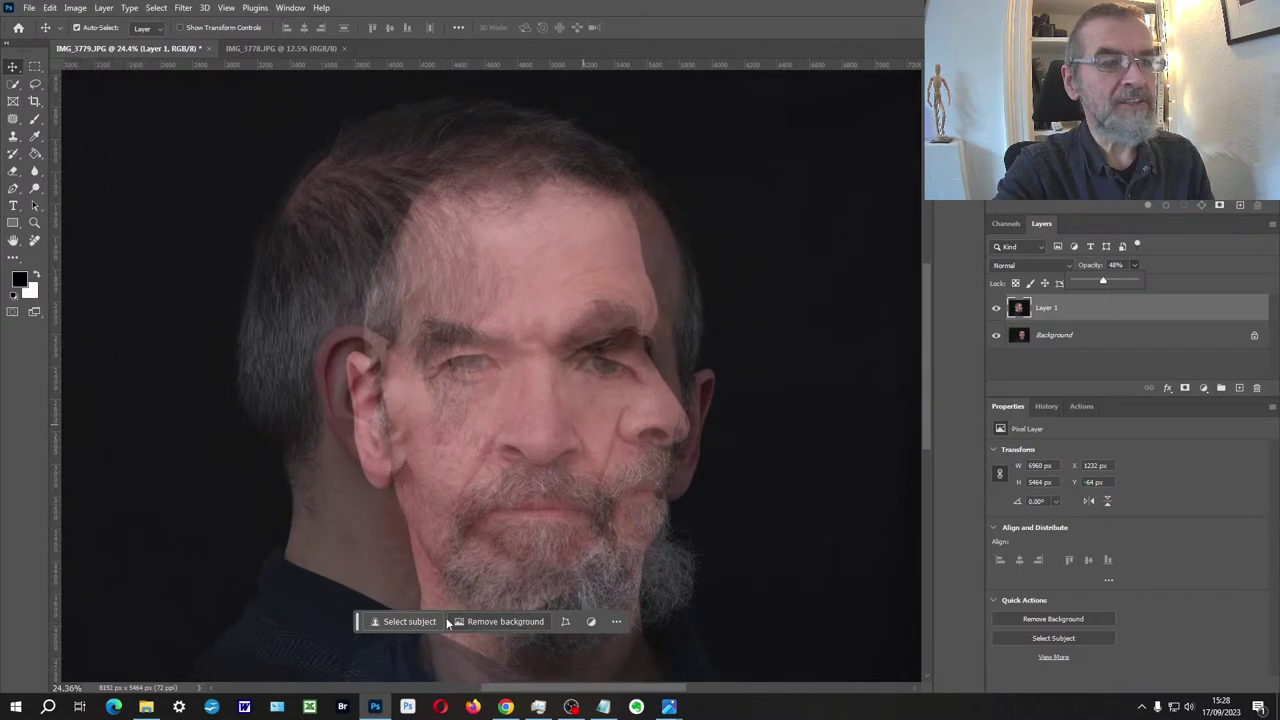
left_click_drag(363, 628, 77, 680)
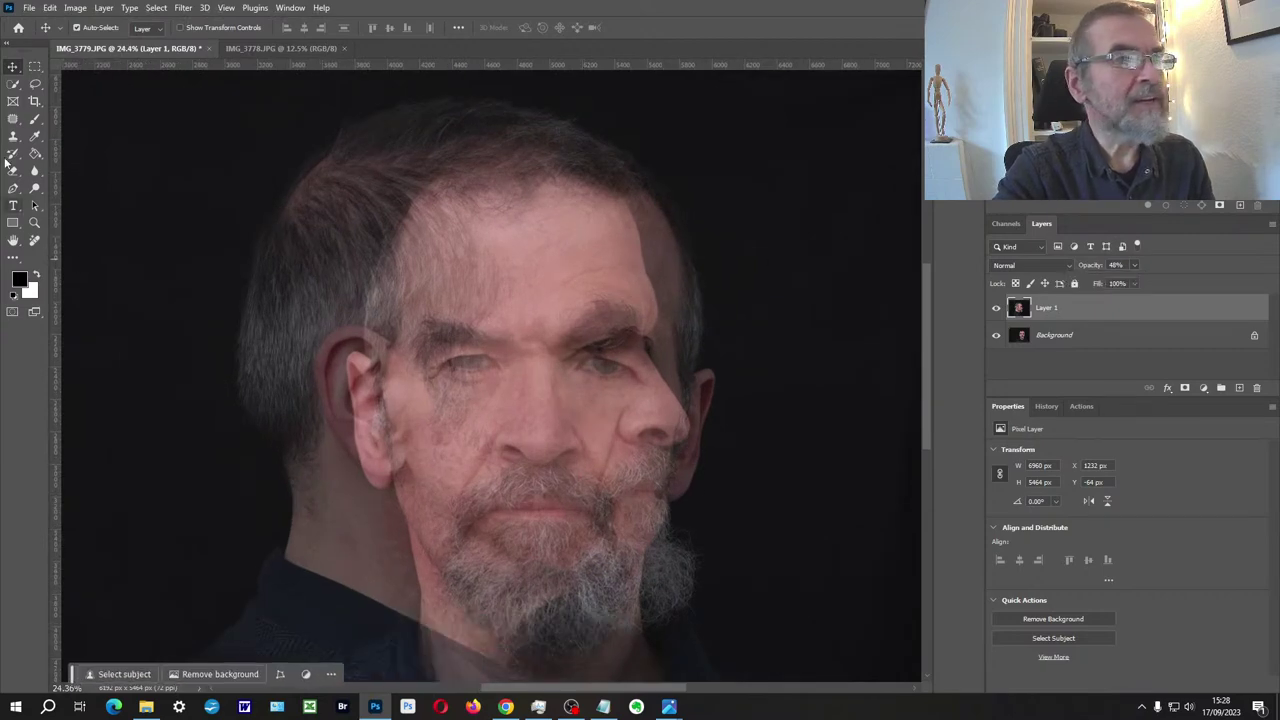
left_click_drag(556, 368, 507, 354)
scroll(476, 380, "up", 2)
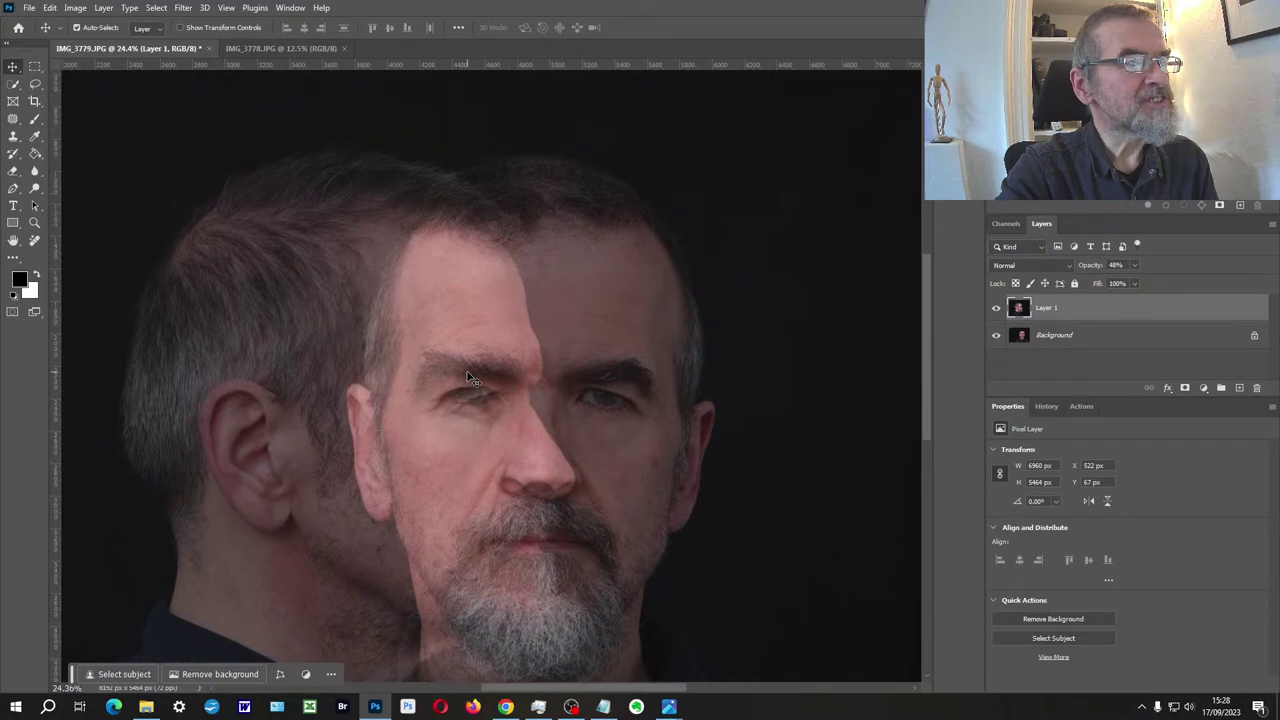
Fine-tune the profile layer's position to about X 427 px, Y 17 px, aligning its eye, nose and mouth with the frontal face.
scroll(466, 393, "up", 3)
scroll(468, 355, "down", 2)
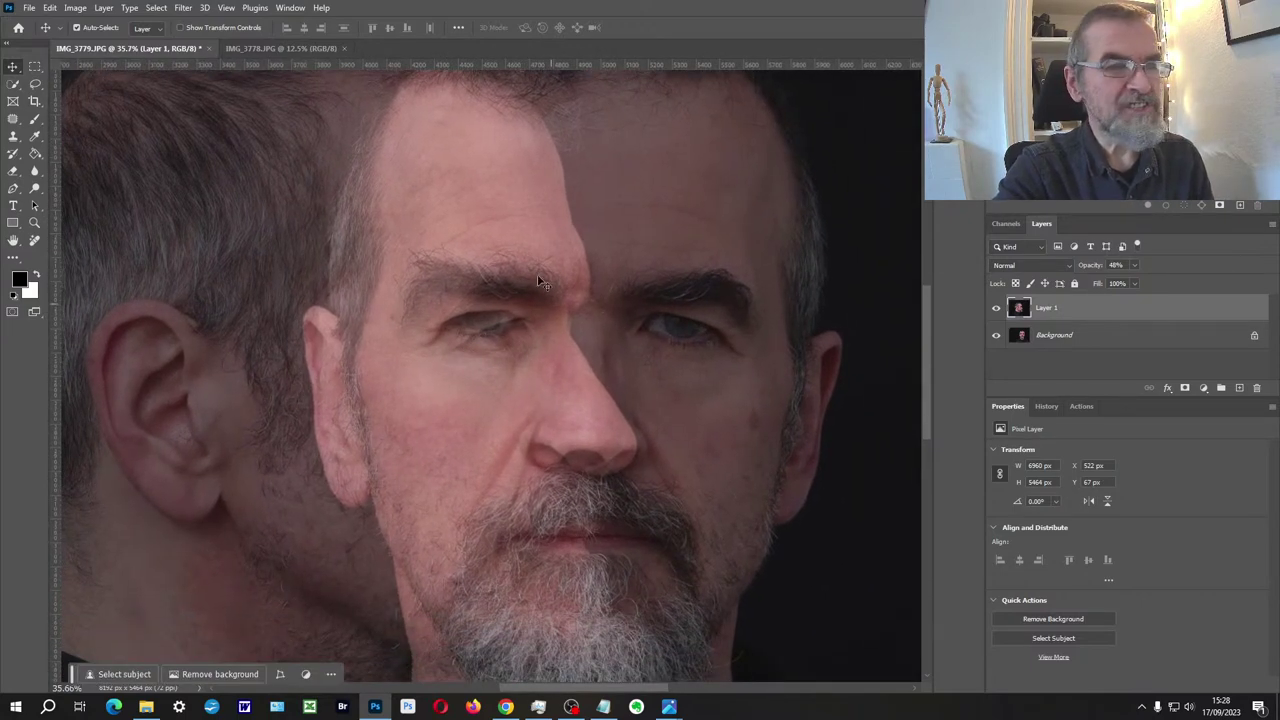
scroll(514, 350, "down", 3)
scroll(512, 354, "down", 3)
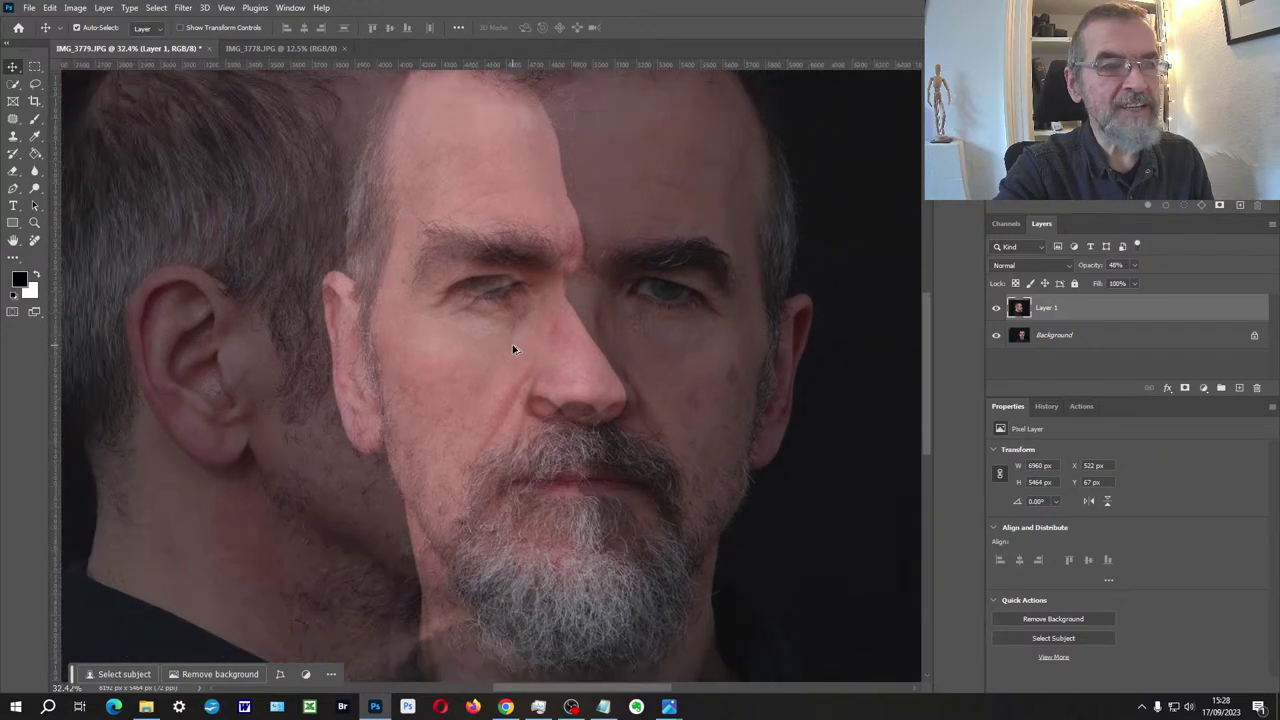
scroll(509, 350, "up", 1)
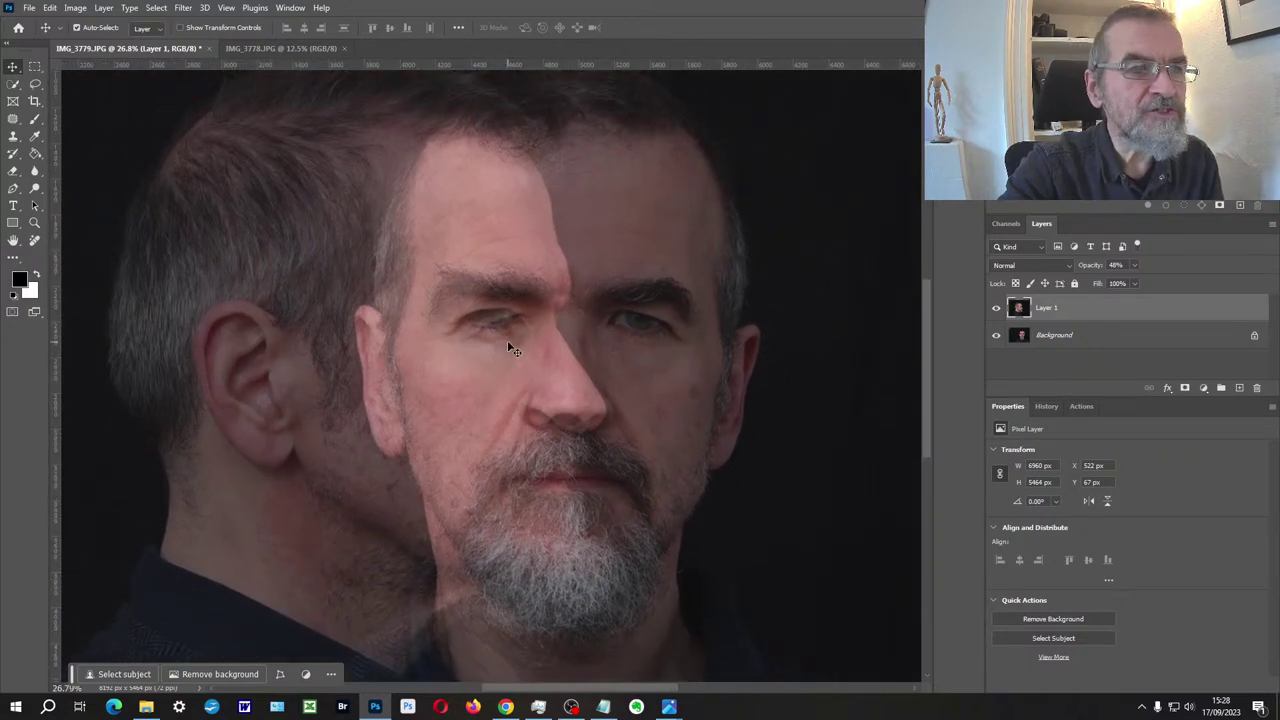
scroll(509, 348, "up", 3)
mouse_move(520, 345)
left_mouse_down()
mouse_move(545, 370)
mouse_move(515, 313)
mouse_move(556, 359)
mouse_move(505, 328)
left_mouse_up()
mouse_move(562, 540)
left_mouse_down()
mouse_move(534, 532)
mouse_move(555, 535)
mouse_move(544, 516)
mouse_move(547, 534)
mouse_move(557, 529)
mouse_move(549, 540)
mouse_move(525, 526)
mouse_move(537, 537)
left_mouse_up()
mouse_move(548, 458)
left_mouse_down()
mouse_move(542, 442)
mouse_move(555, 445)
left_mouse_up()
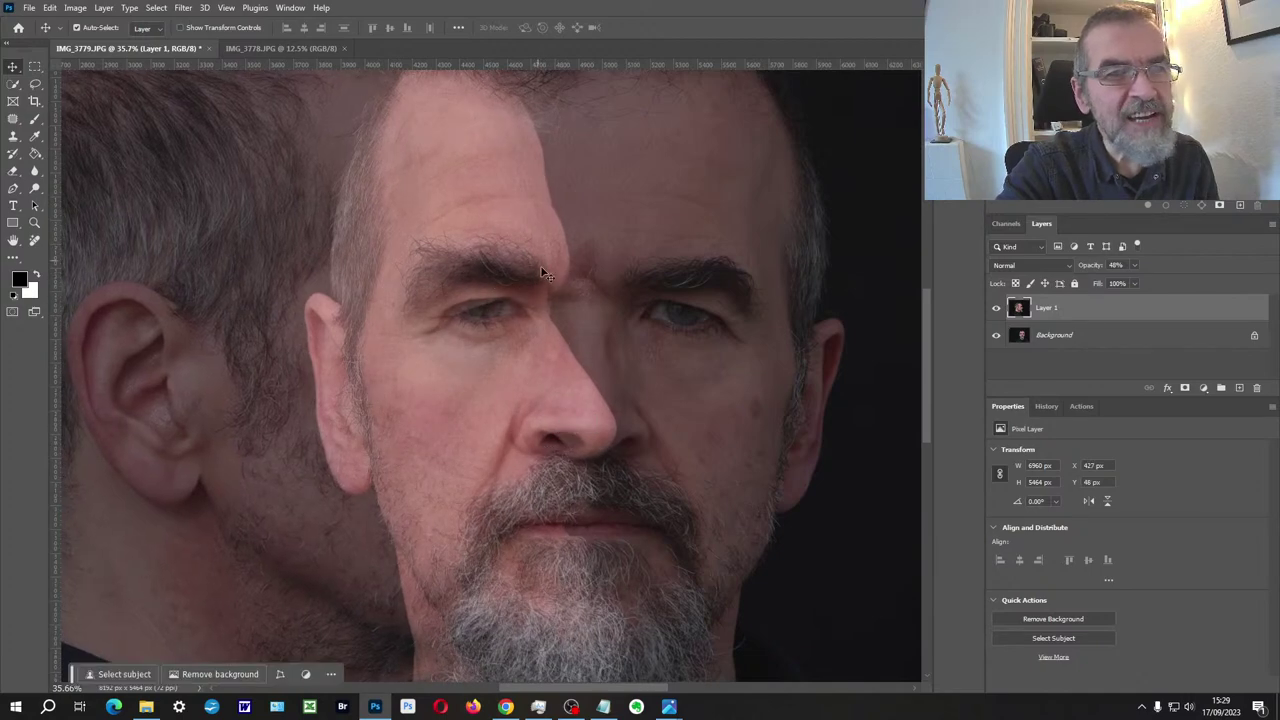
left_click_drag(496, 330, 497, 326)
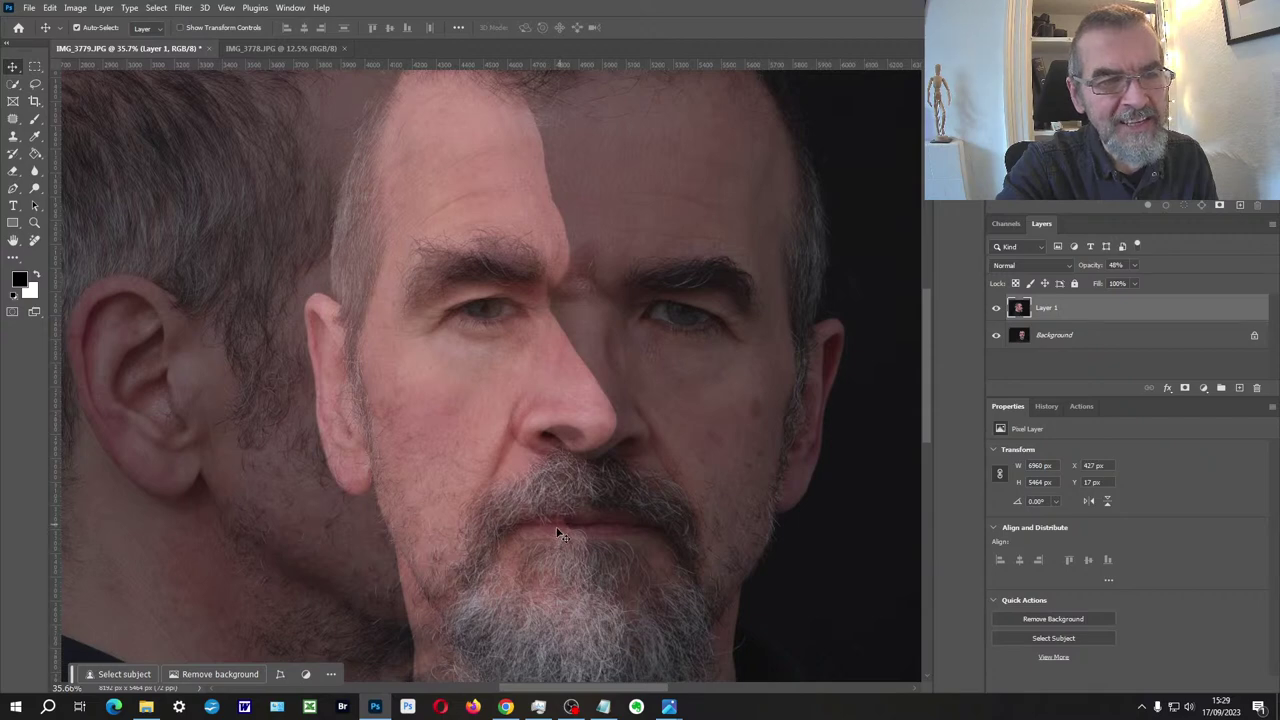
Duplicate the Background layer and the semi-transparent Layer 1 as backups.
scroll(483, 426, "down", 1)
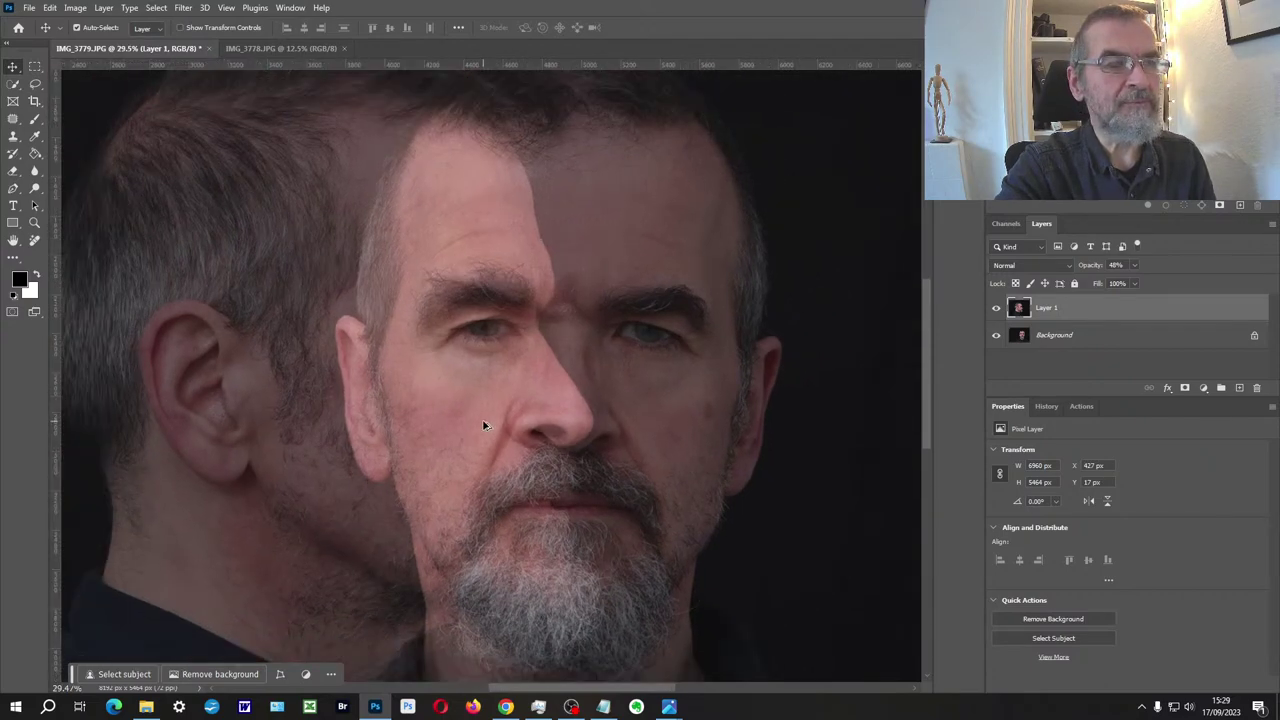
scroll(486, 412, "down", 1)
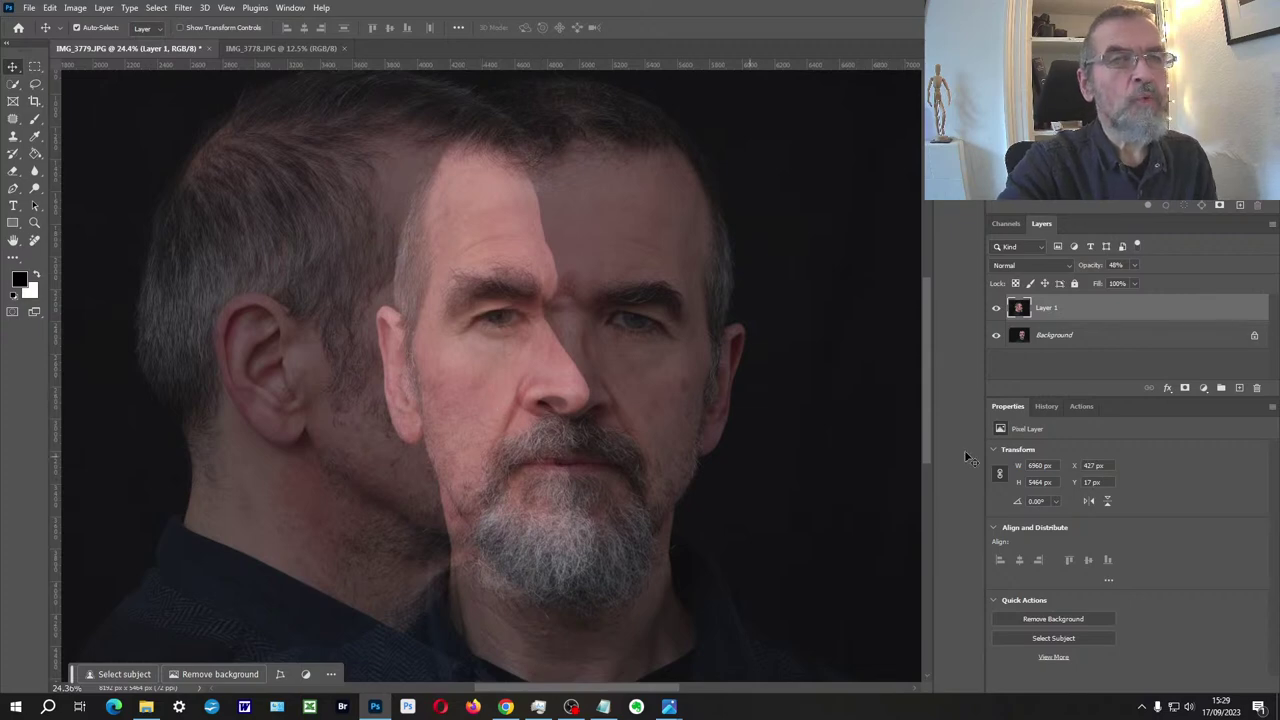
left_click(1066, 337)
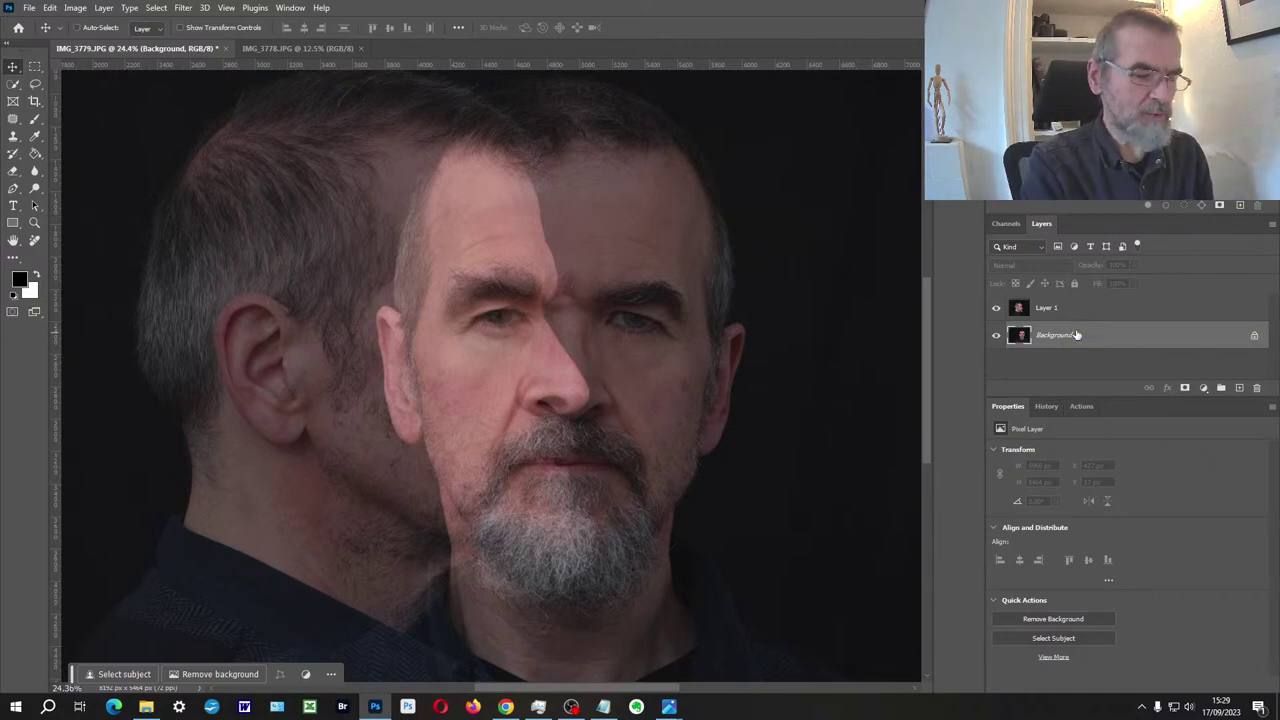
key("ctrl+j")
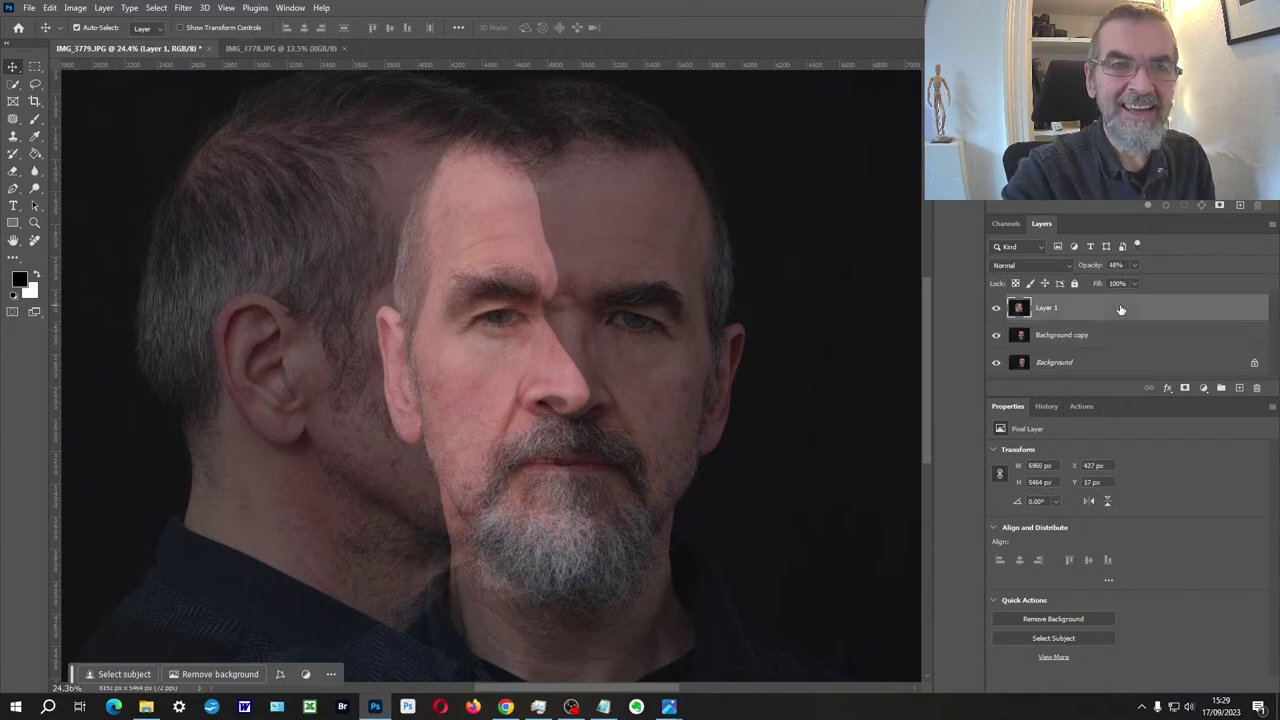
left_click(1121, 309)
key("ctrl+j")
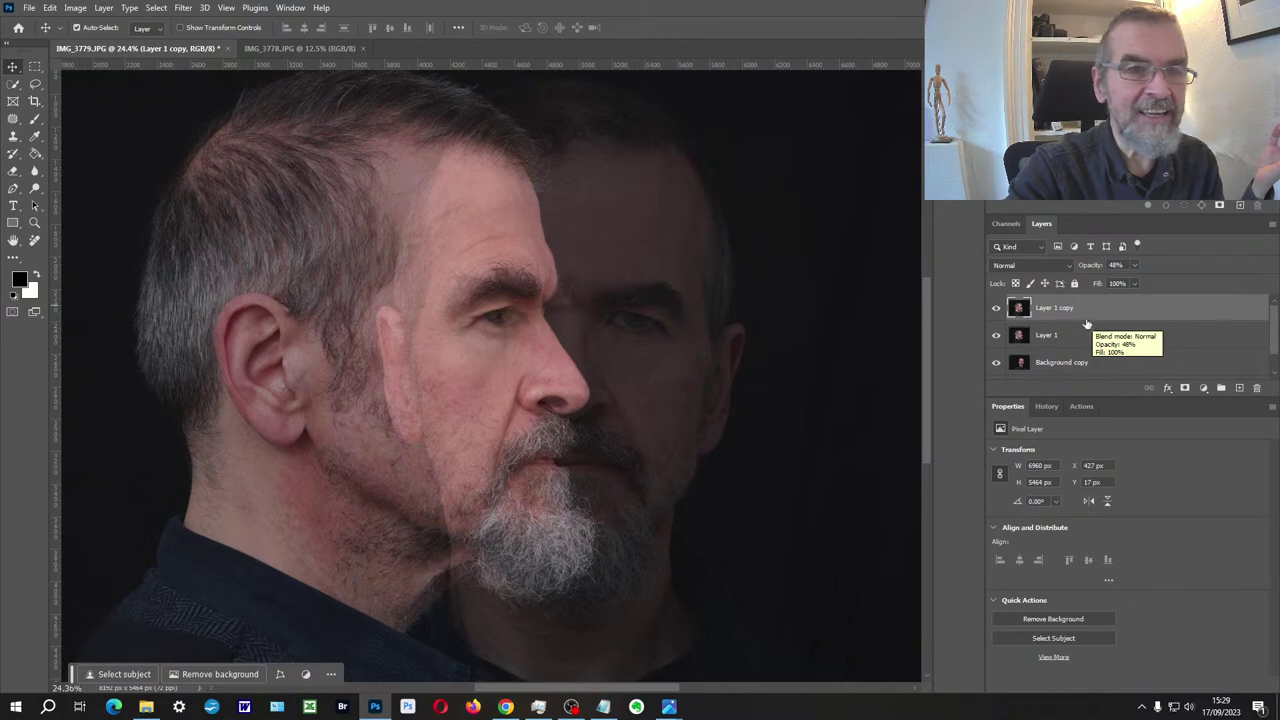
Hide Layer 1 copy and make Layer 1 the active layer.
left_click(995, 309)
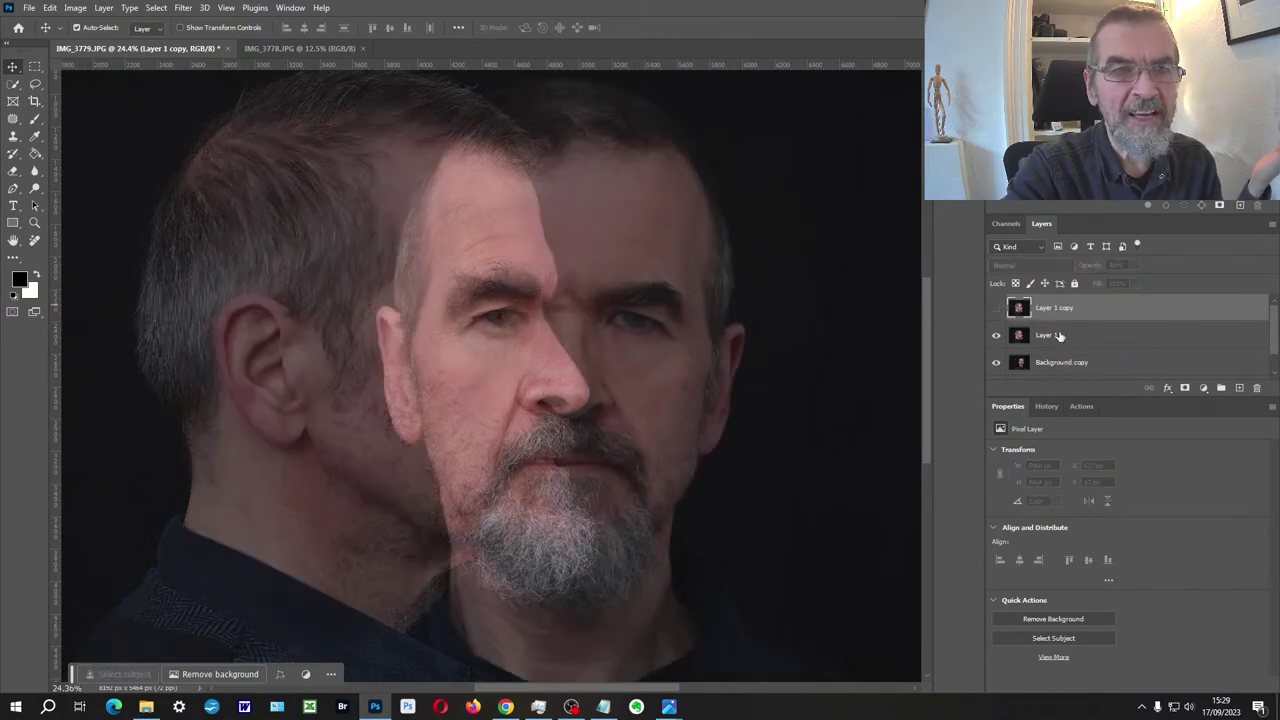
left_click(1060, 336)
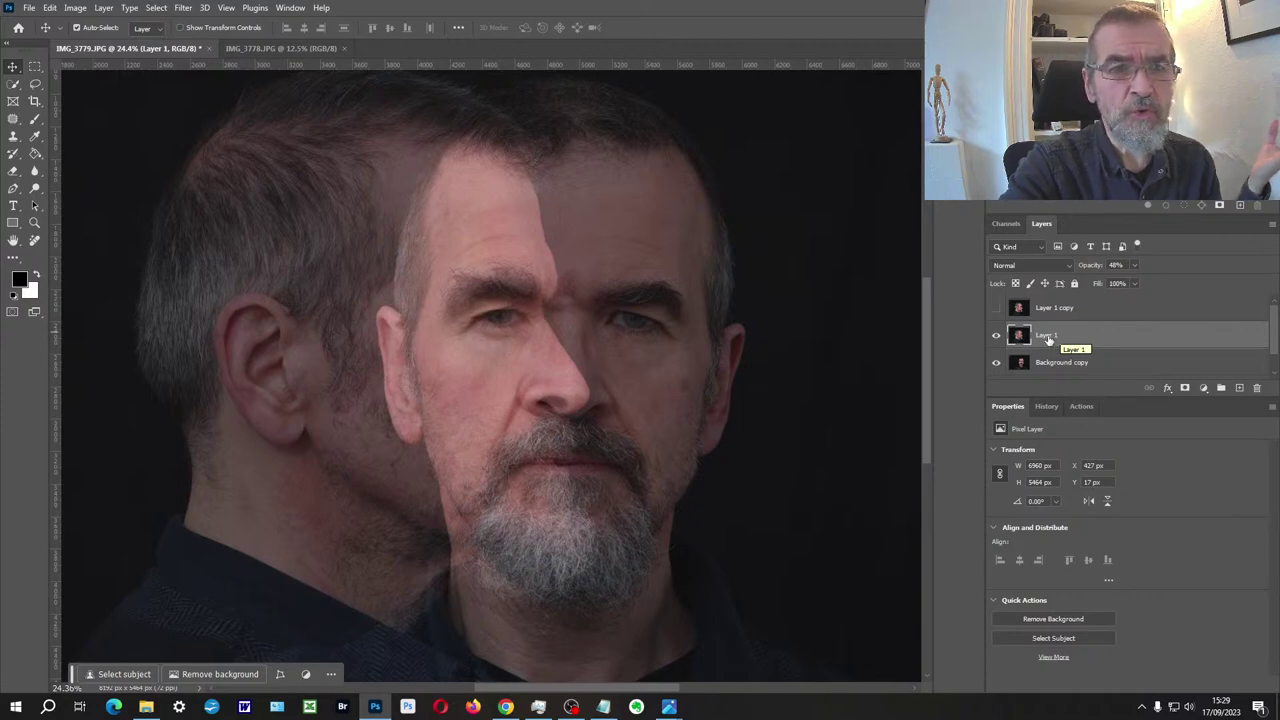
left_click(1052, 365)
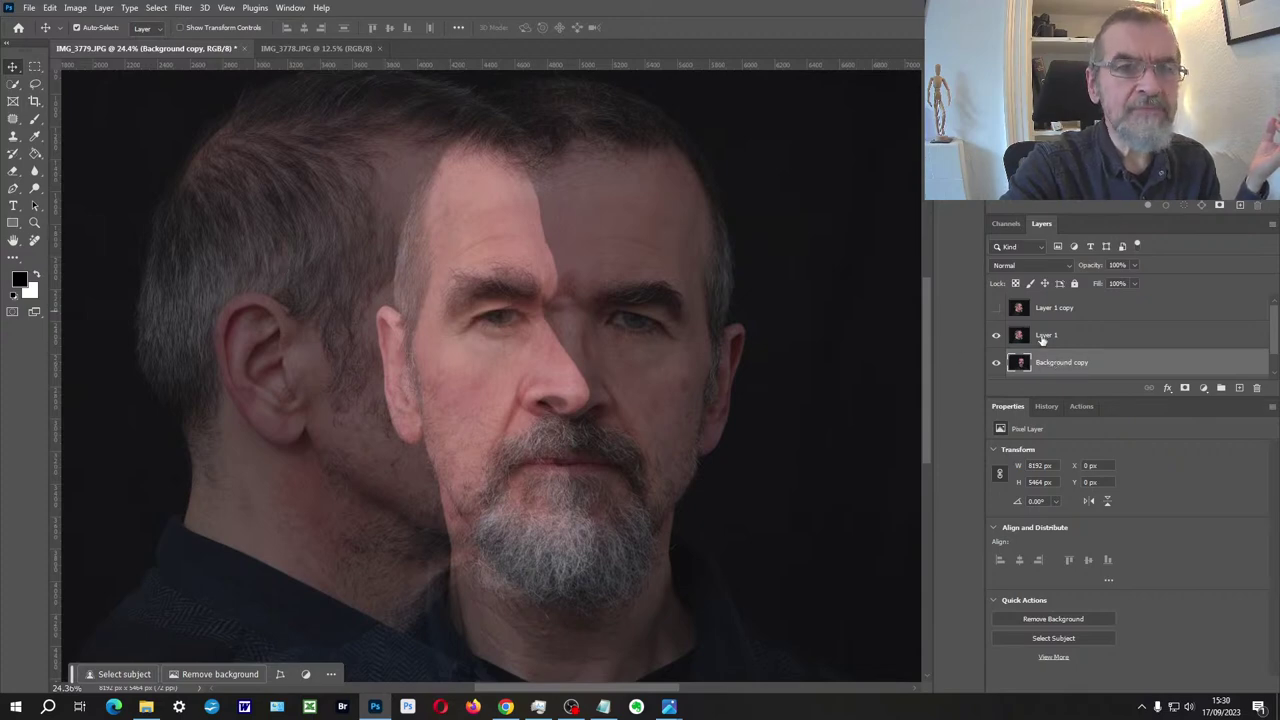
left_click(1043, 338)
left_click(13, 84)
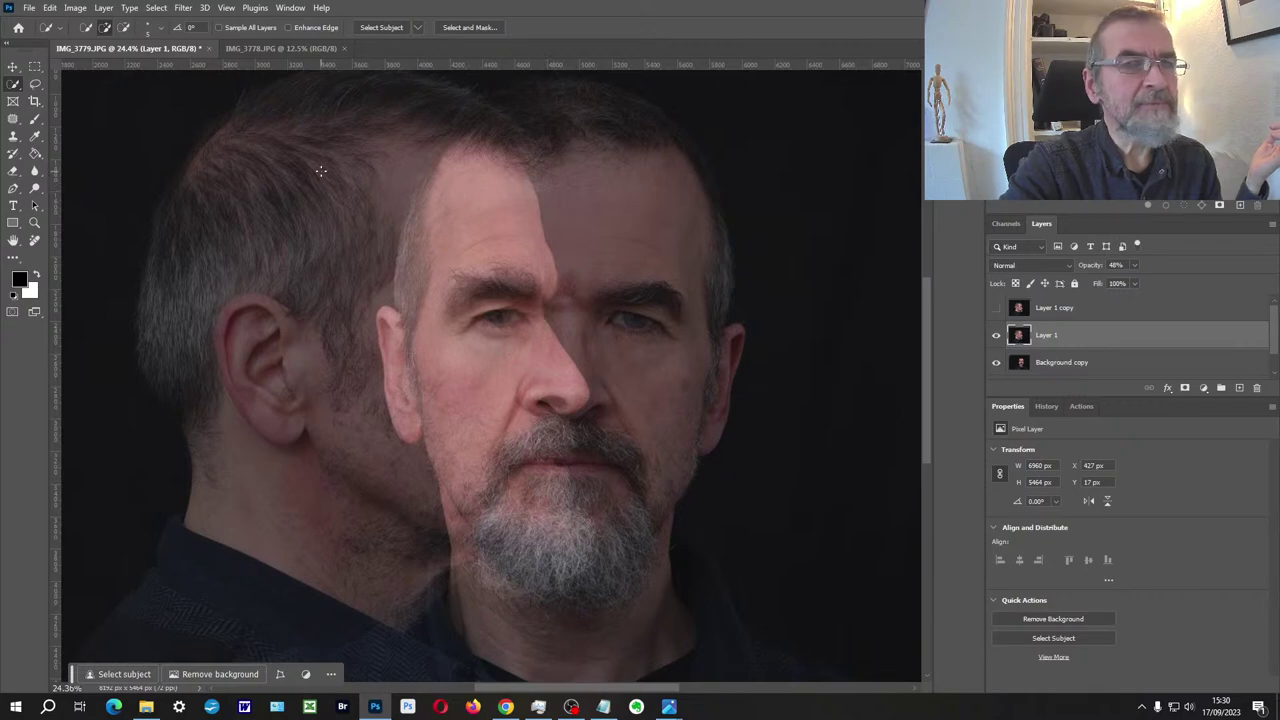
mouse_move(320, 172)
left_mouse_down()
mouse_move(395, 425)
mouse_move(520, 200)
mouse_move(441, 124)
left_mouse_up()
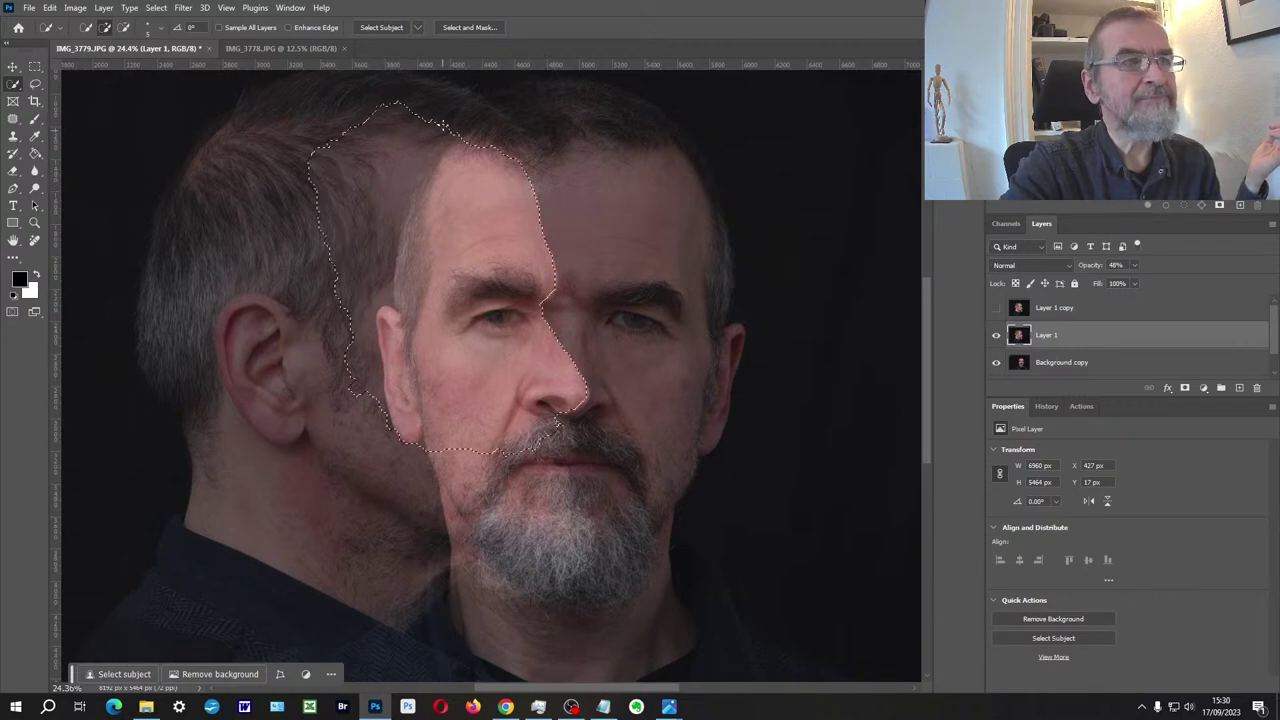
key("alt+z")
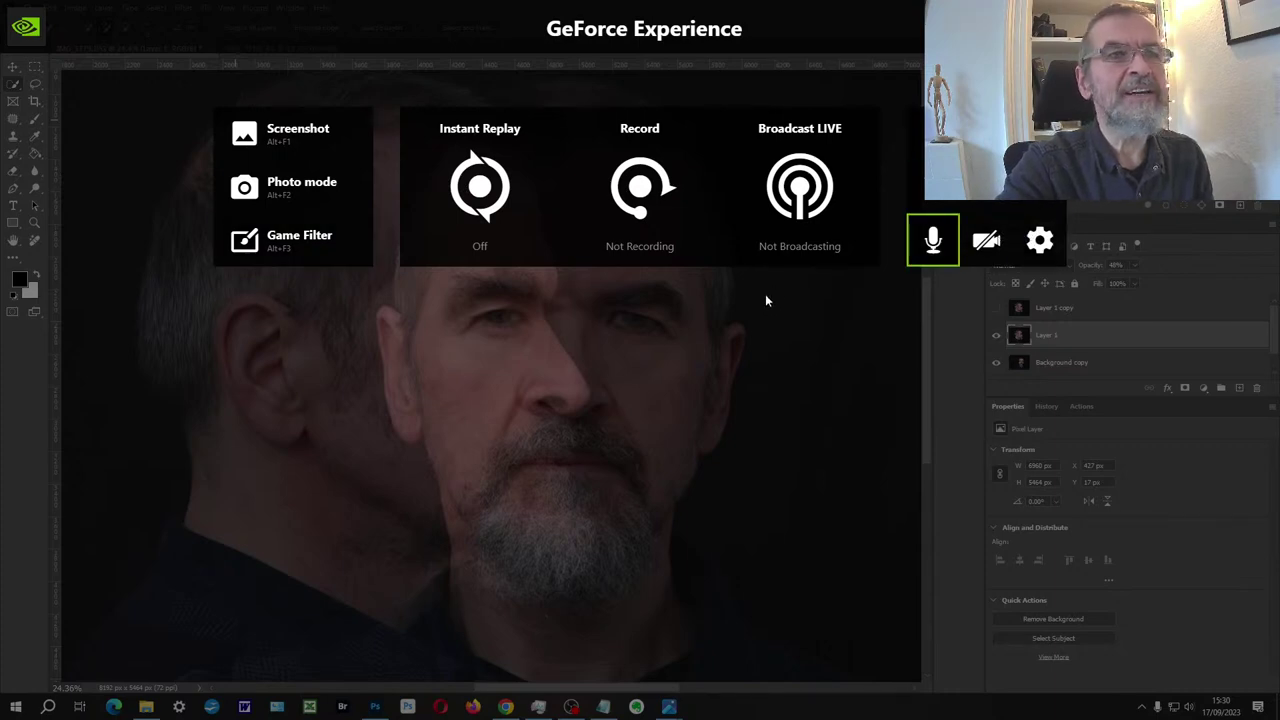
key("alt+z")
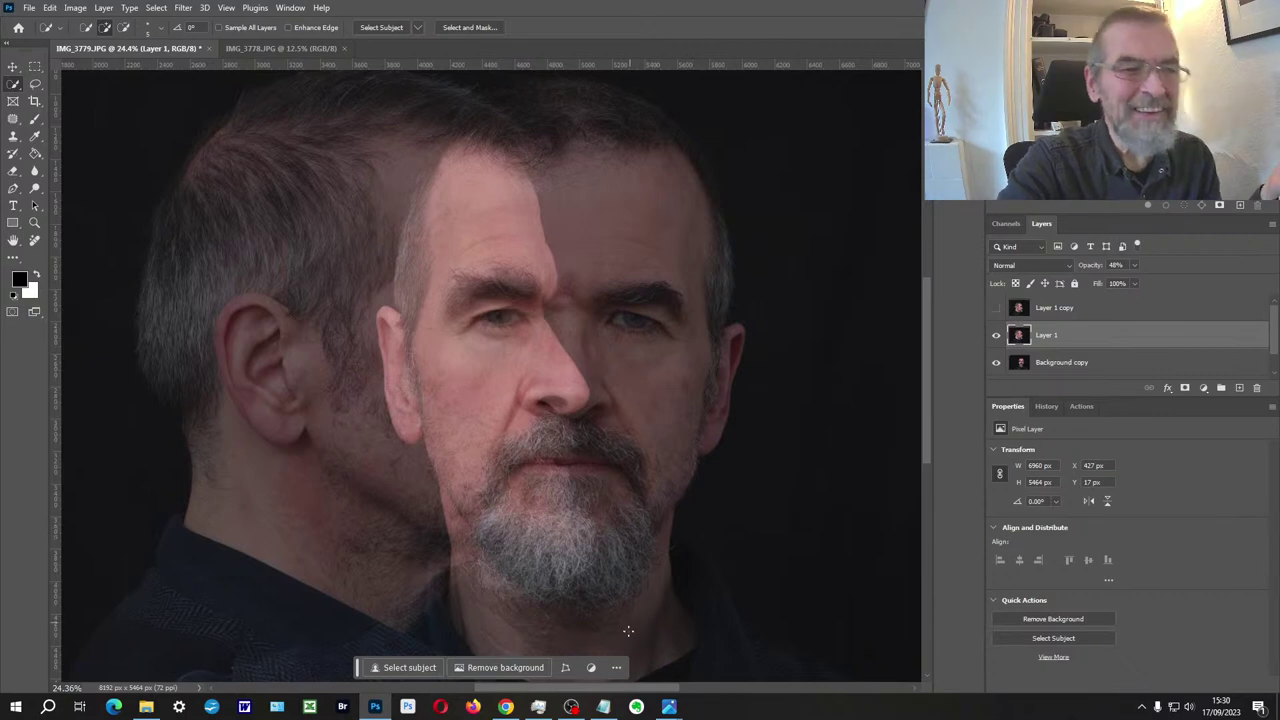
Select the profile subject on Layer 1, invert the selection and mask Background copy so it shows only inside the profile outline.
left_click(400, 666)
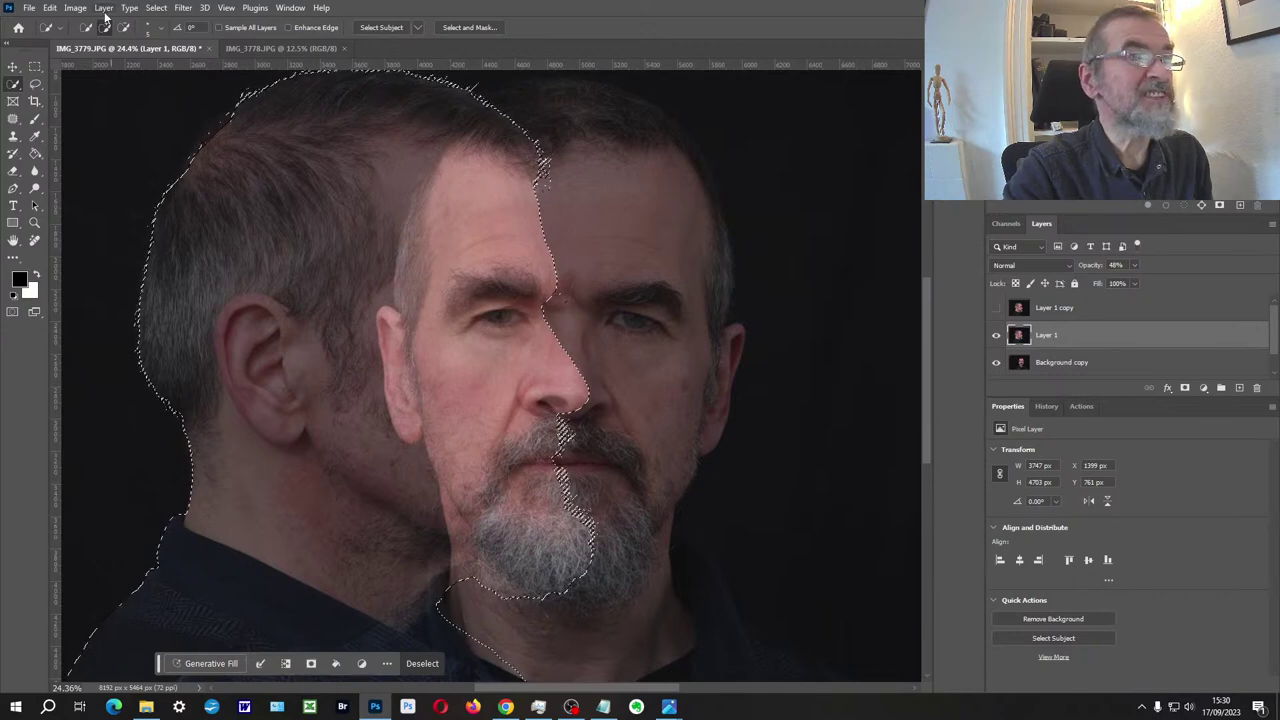
left_click(155, 8)
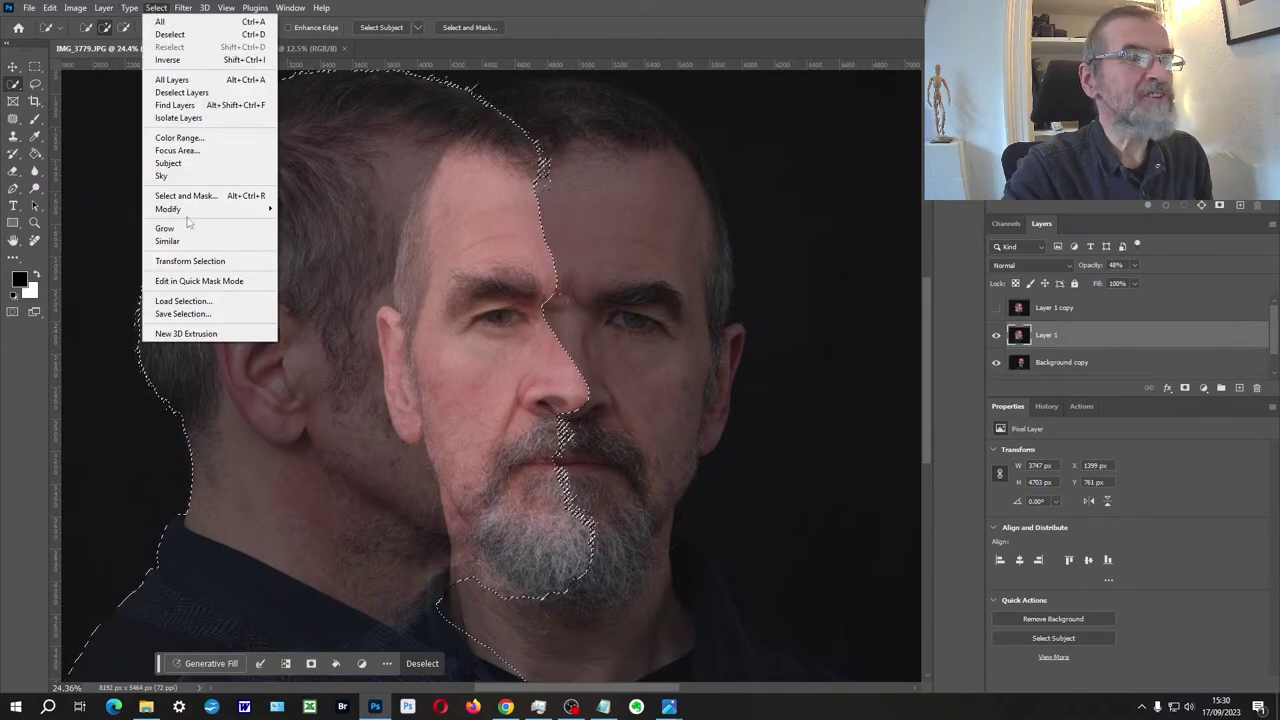
left_click(192, 62)
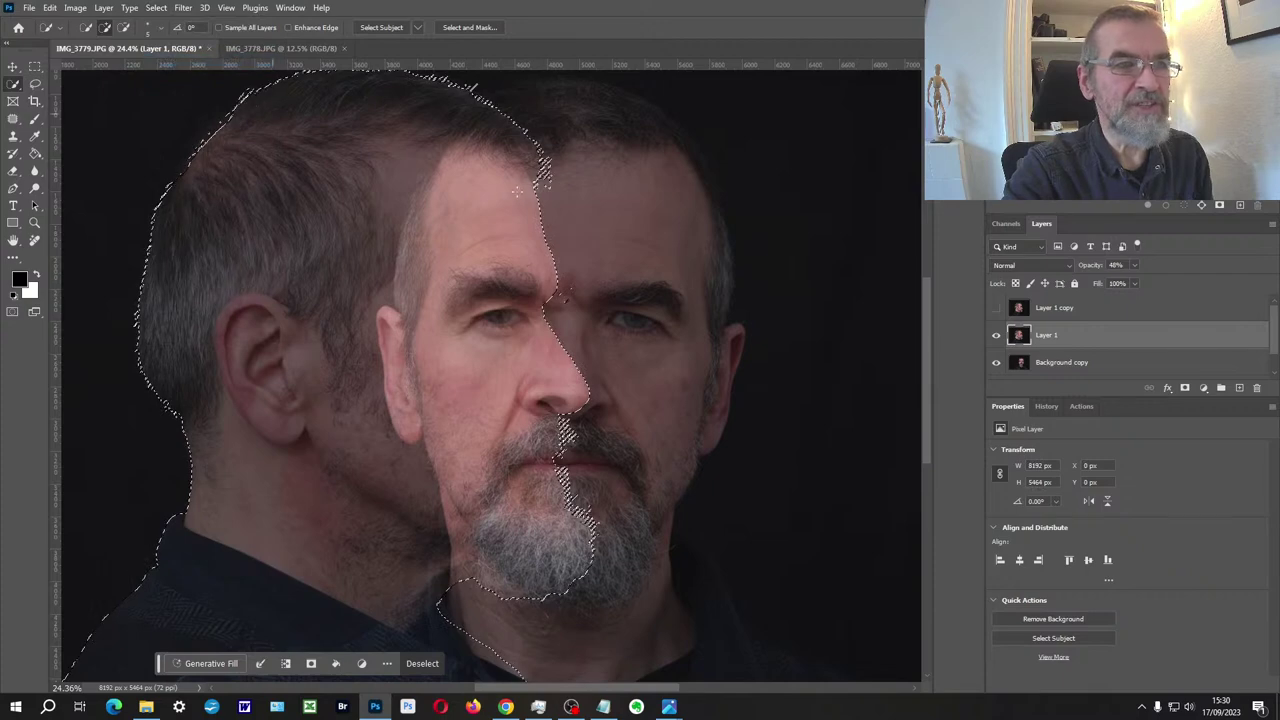
left_click(1070, 364)
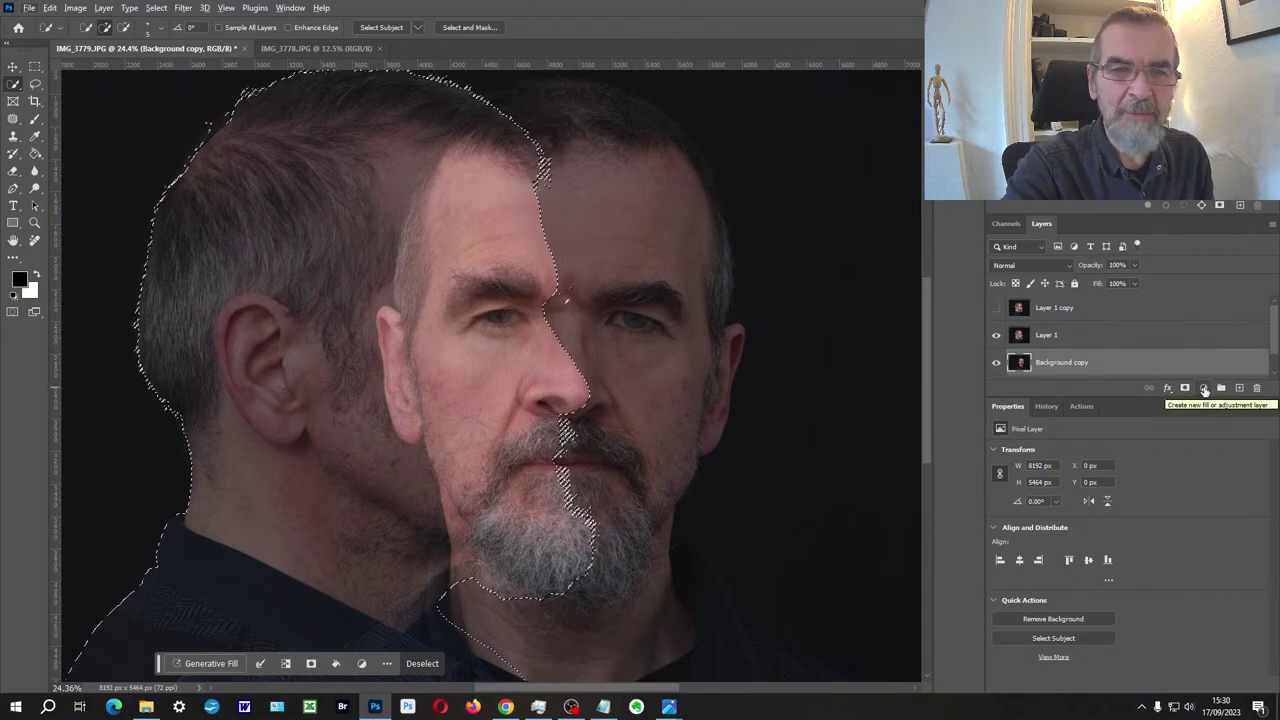
left_click(1185, 390)
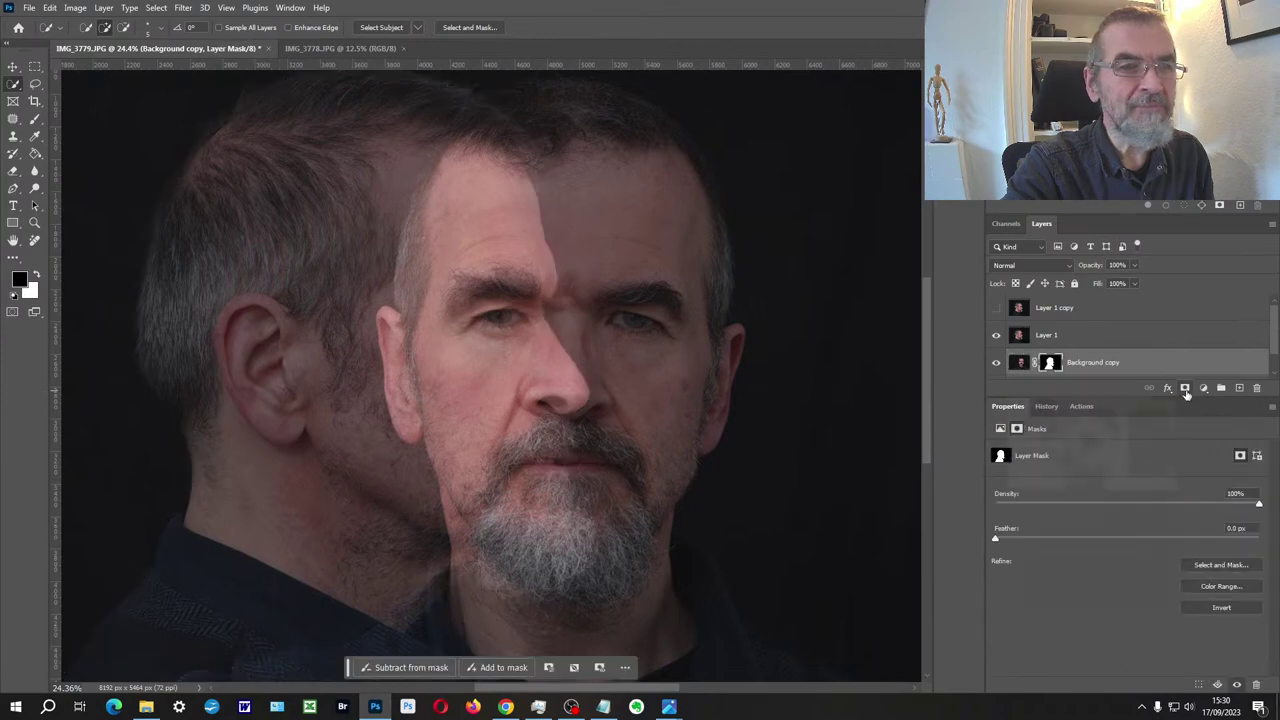
Add a new layer directly above Background and fill it with black.
scroll(1105, 366, "down", 1)
left_click(1106, 366)
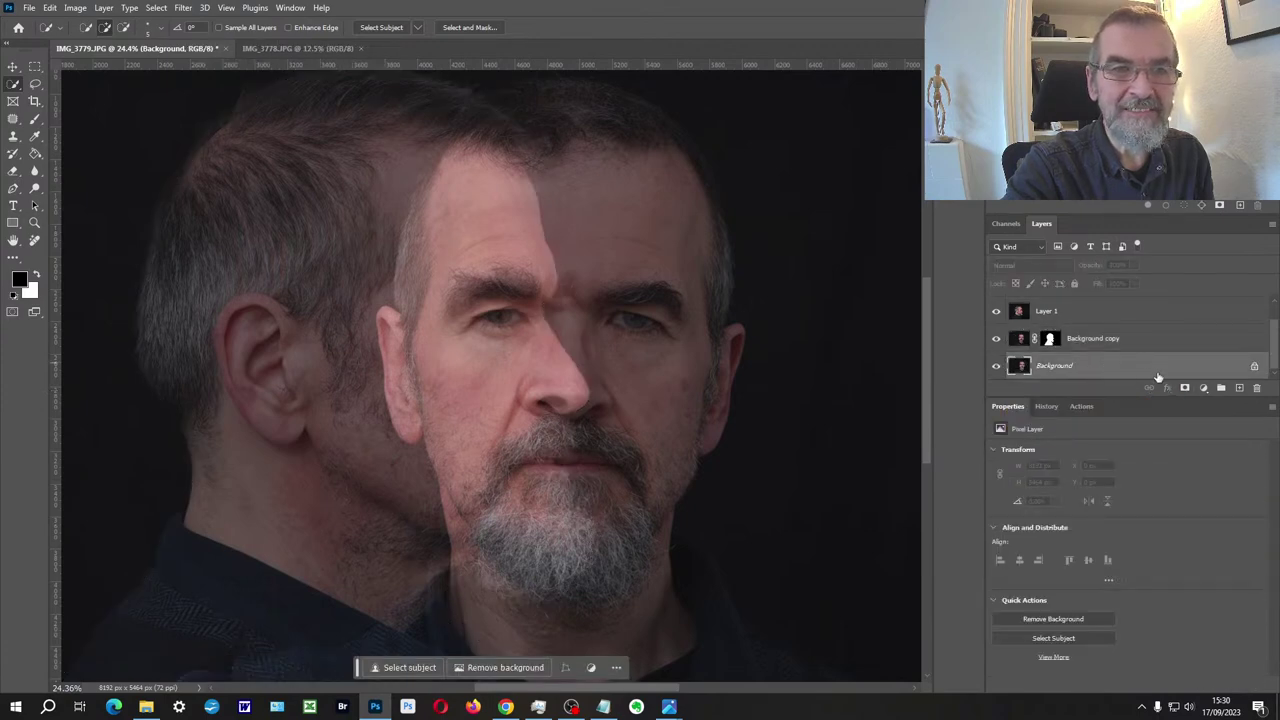
left_click(1238, 389)
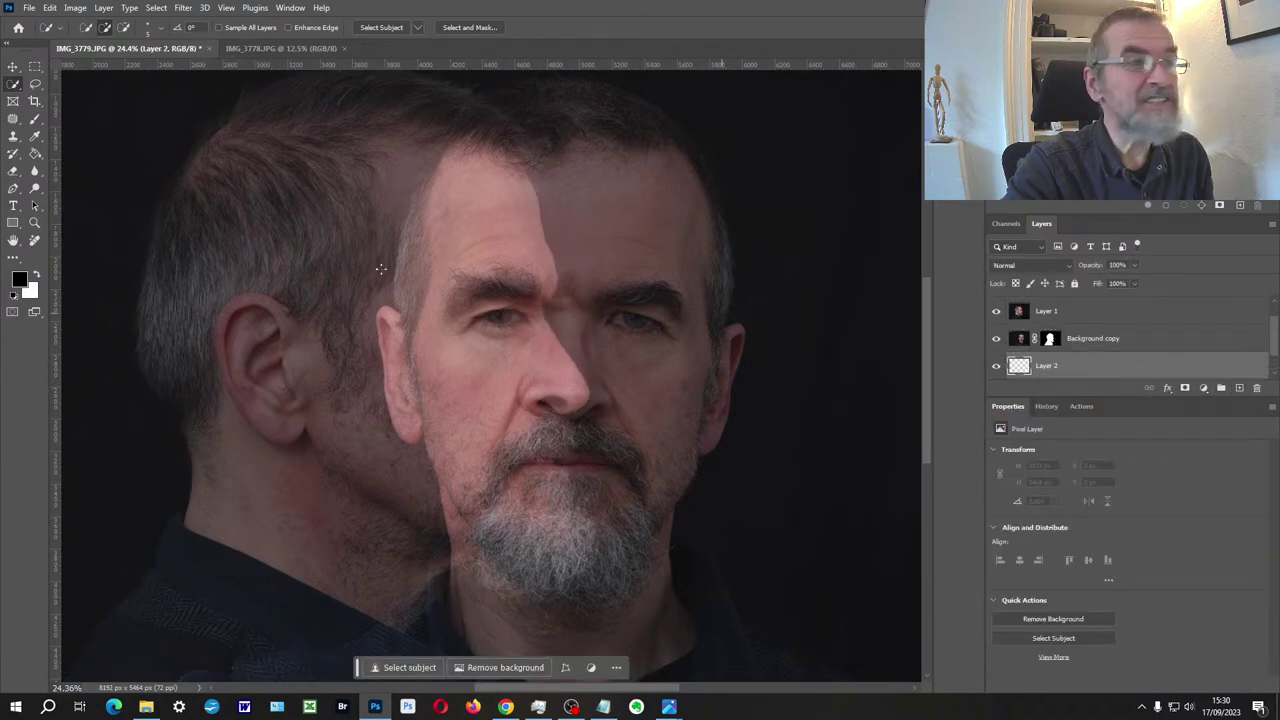
left_click(35, 153)
left_click(426, 377)
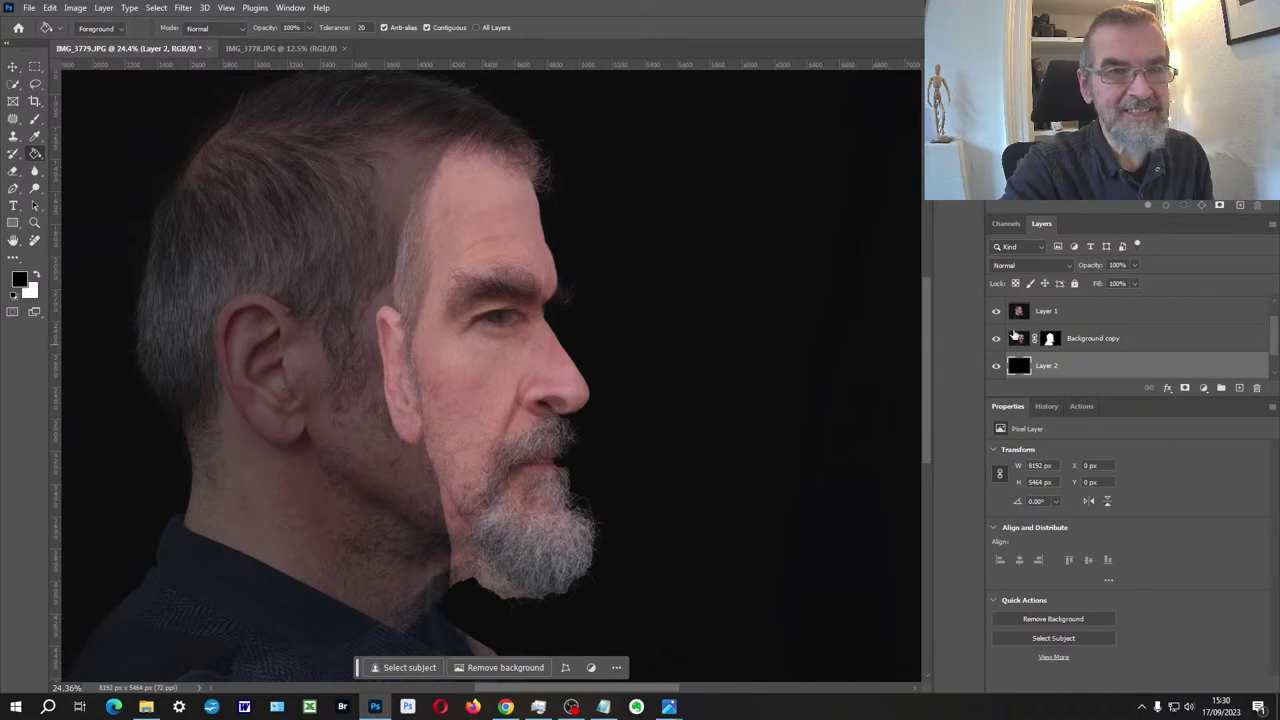
Add a white layer mask to Layer 1 and raise the layer's opacity to 100%.
left_click(1080, 345)
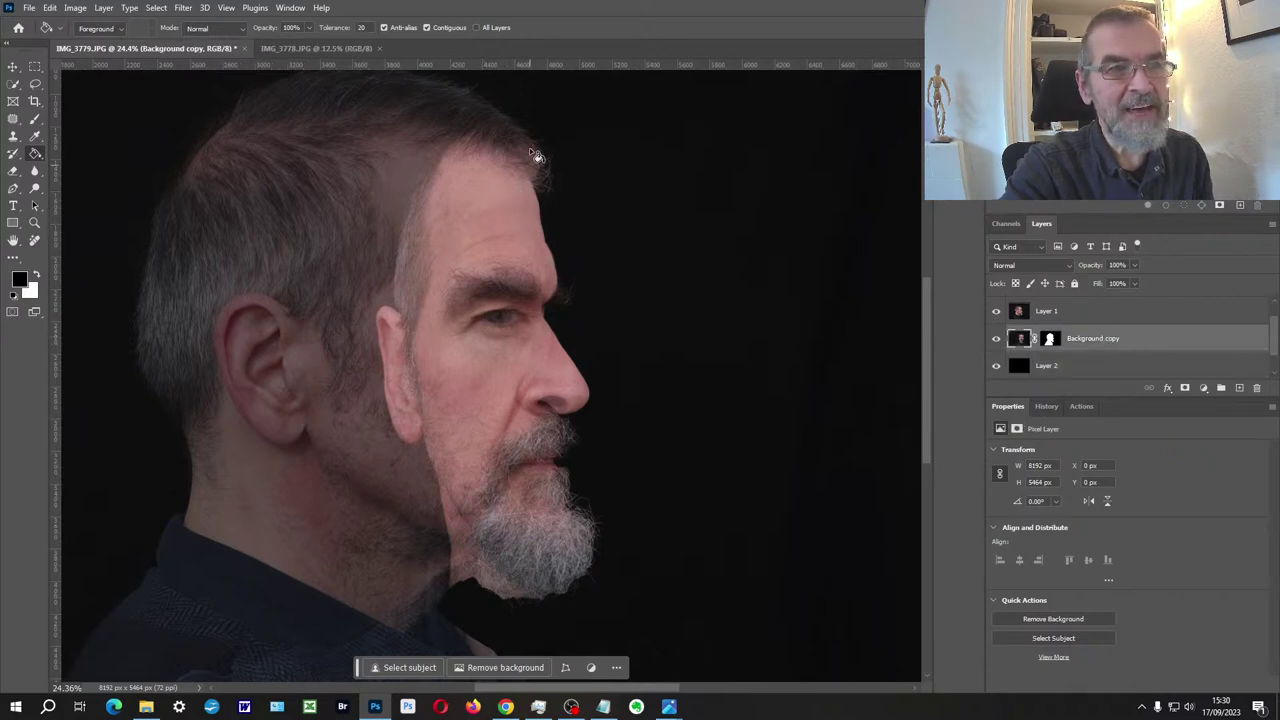
left_click(1021, 311)
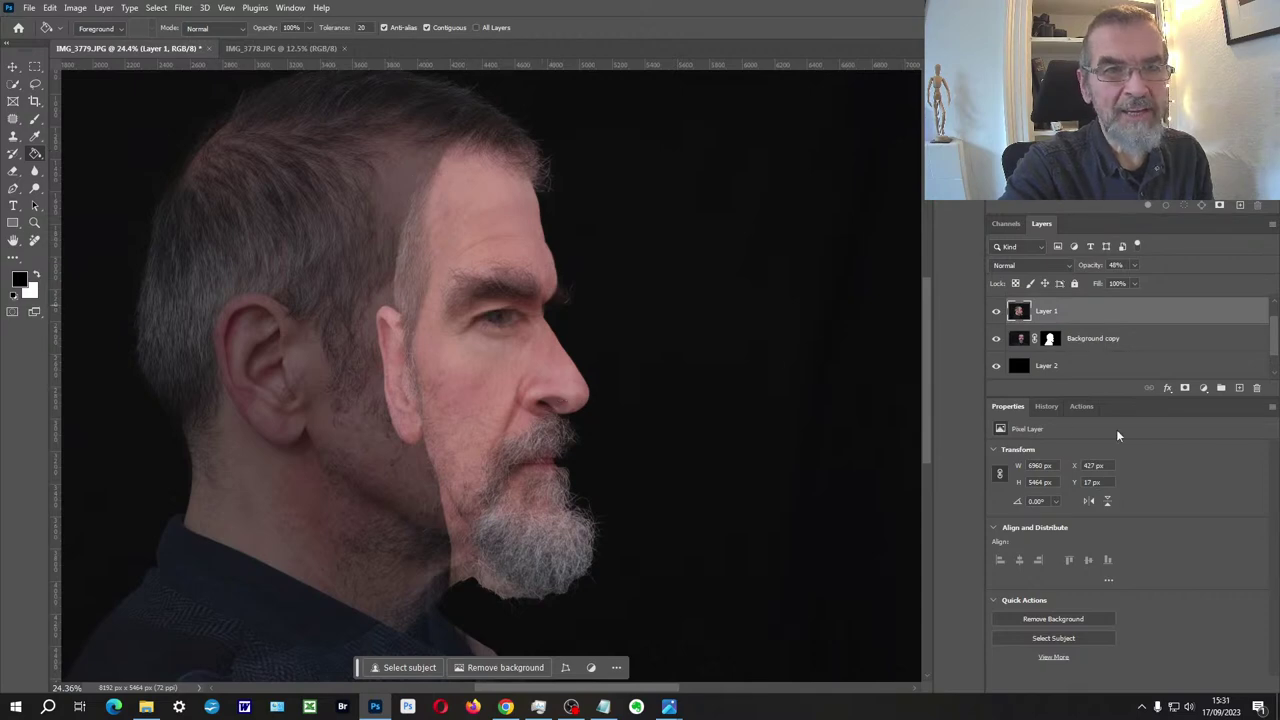
left_click(1185, 388)
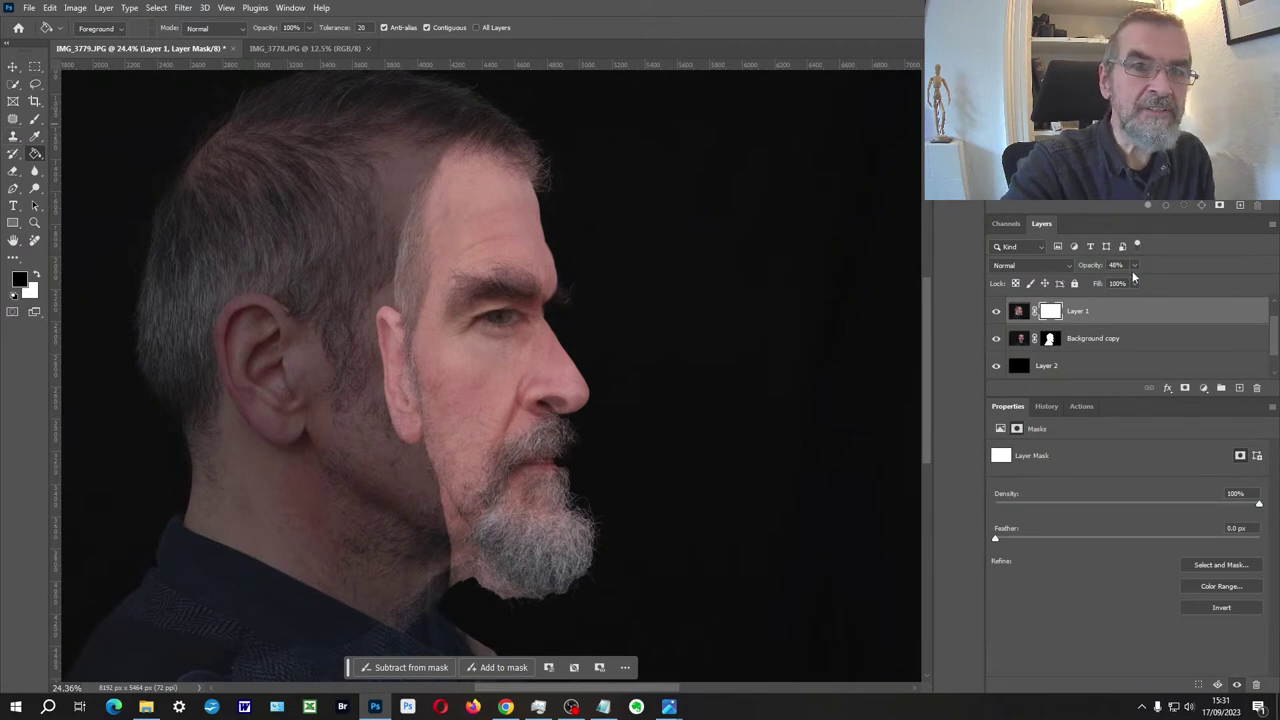
left_click_drag(1131, 285, 1191, 272)
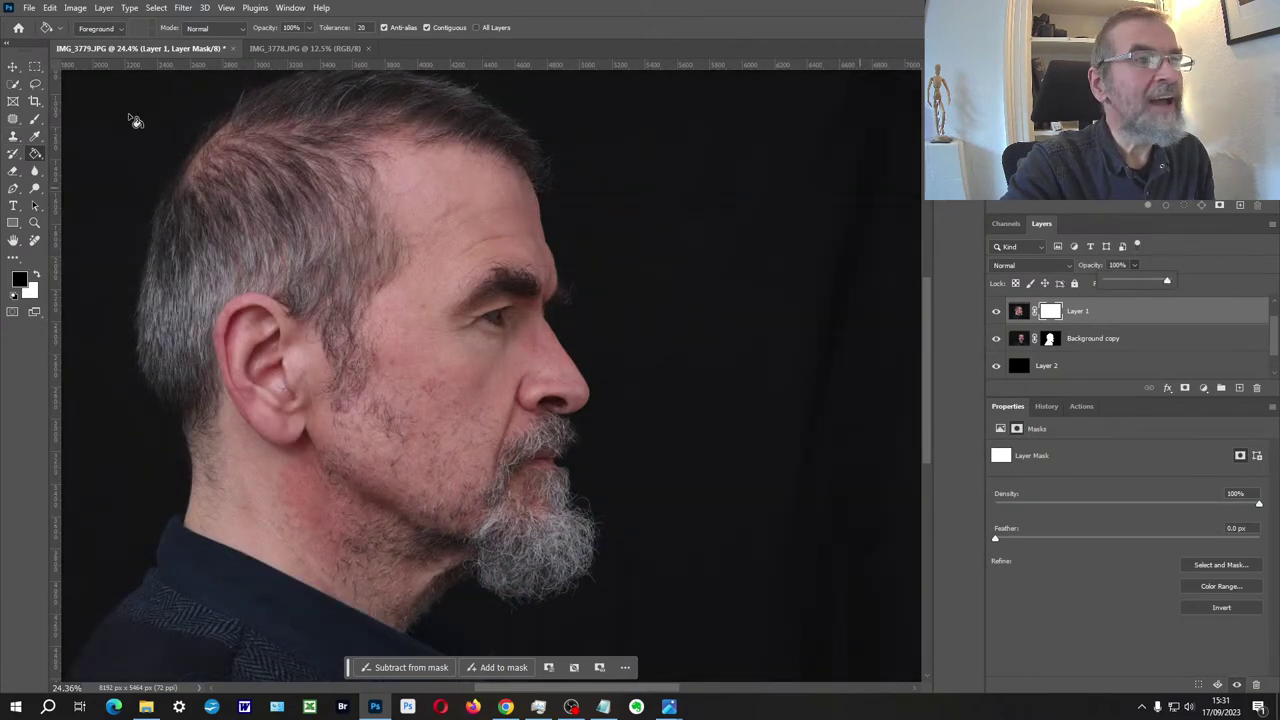
Paint black with a 700 px soft brush on Layer 1's mask to hide the profile's back of head, ear and neck.
left_click(34, 119)
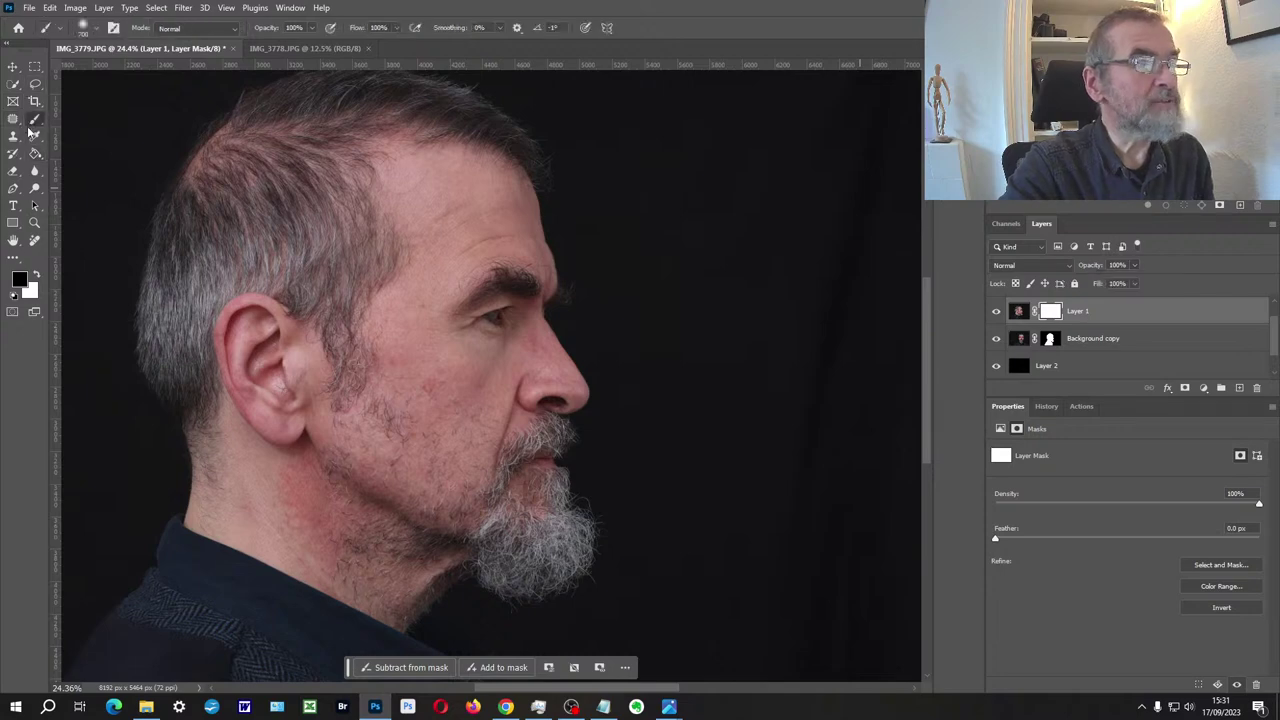
mouse_move(440, 152)
left_mouse_down()
mouse_move(273, 127)
mouse_move(284, 105)
mouse_move(490, 120)
mouse_move(272, 150)
mouse_move(248, 184)
mouse_move(322, 211)
mouse_move(233, 328)
mouse_move(163, 317)
mouse_move(173, 272)
mouse_move(87, 394)
mouse_move(151, 460)
mouse_move(225, 427)
mouse_move(266, 446)
mouse_move(323, 360)
mouse_move(322, 439)
mouse_move(343, 370)
mouse_move(193, 604)
mouse_move(246, 562)
mouse_move(275, 613)
mouse_move(342, 609)
mouse_move(332, 628)
mouse_move(322, 439)
mouse_move(344, 440)
mouse_move(334, 479)
mouse_move(344, 469)
mouse_move(357, 571)
mouse_move(370, 503)
mouse_move(365, 561)
mouse_move(284, 597)
mouse_move(244, 648)
mouse_move(254, 688)
mouse_move(367, 661)
mouse_move(373, 549)
mouse_move(382, 542)
mouse_move(384, 556)
mouse_move(393, 521)
mouse_move(381, 469)
mouse_move(403, 292)
mouse_move(395, 183)
mouse_move(455, 92)
mouse_move(432, 125)
left_mouse_up()
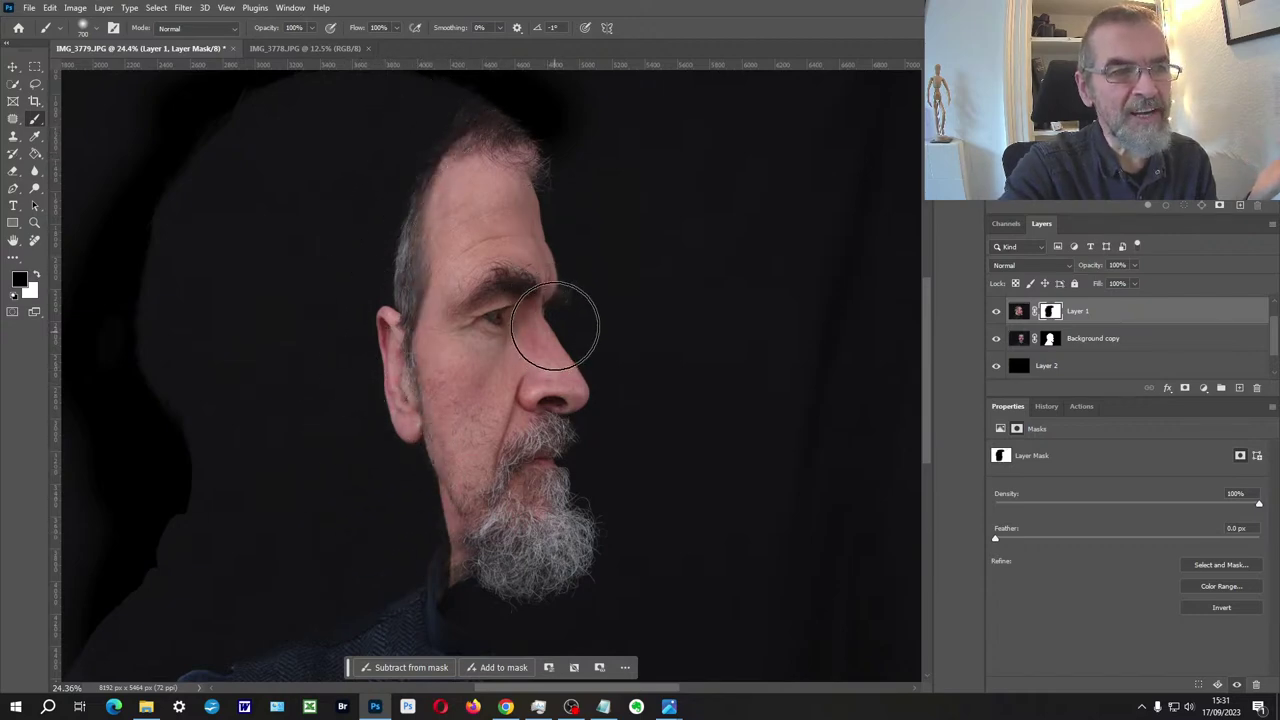
mouse_move(425, 541)
left_mouse_down()
mouse_move(449, 629)
mouse_move(414, 634)
left_mouse_up()
Revert the document to the last Brush Tool history state to bring back Layer 1's mask.
scroll(498, 347, "up", 4)
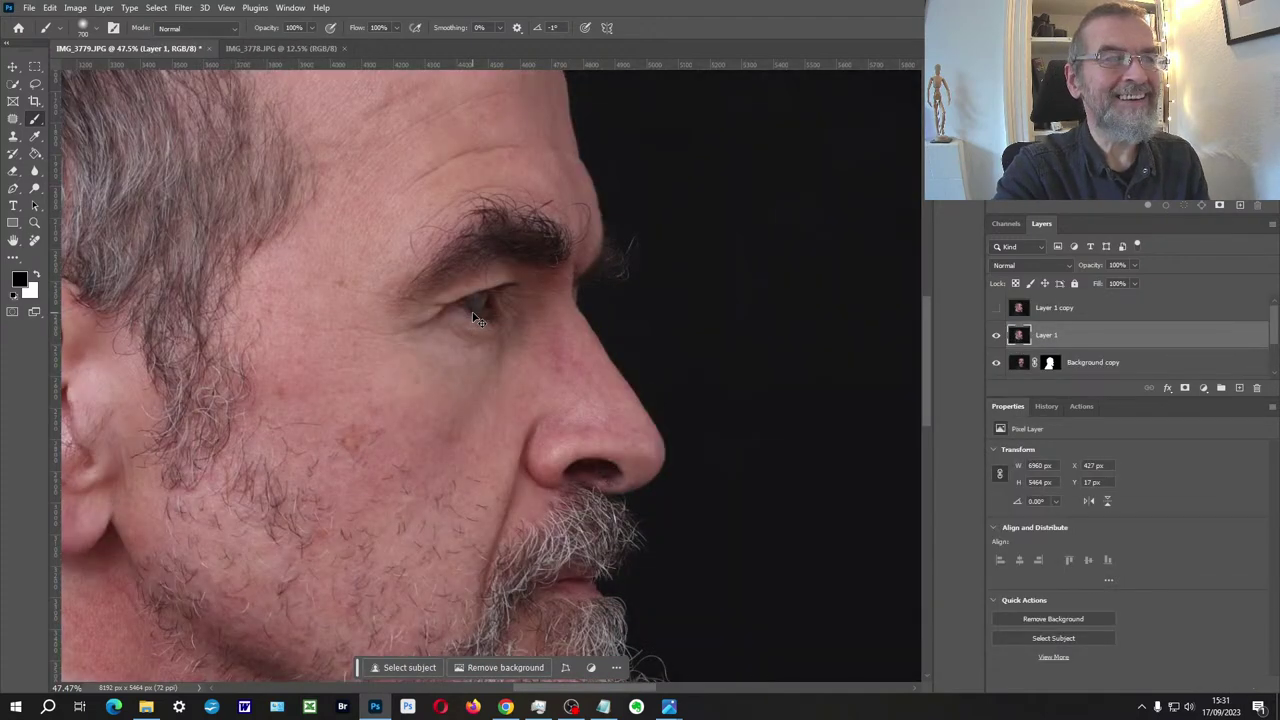
left_click(1046, 406)
scroll(1093, 621, "down", 2)
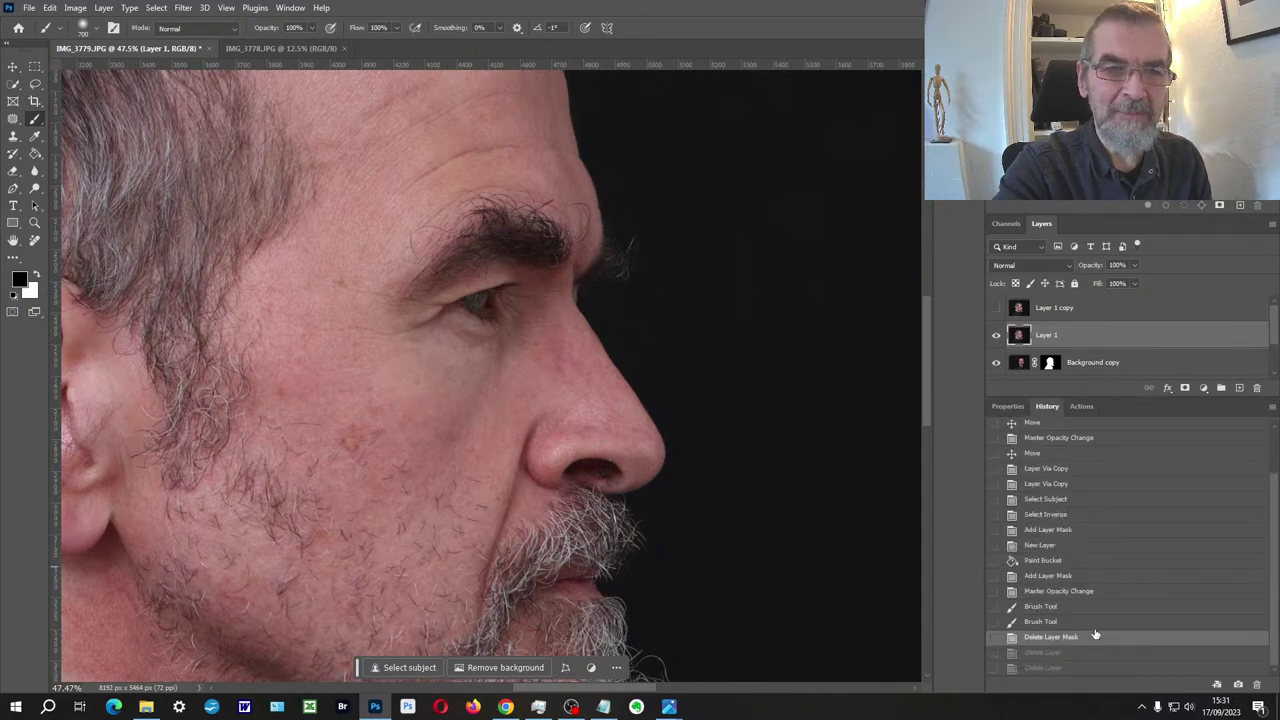
left_click(1044, 652)
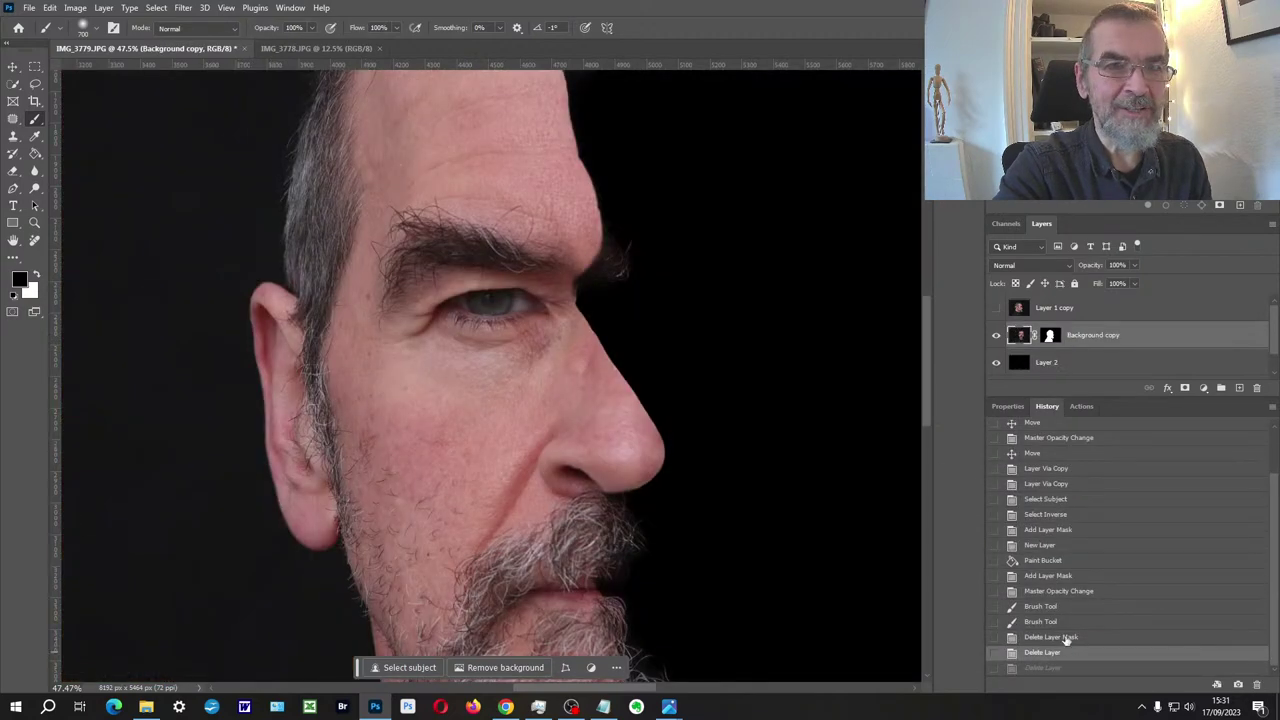
left_click(1063, 640)
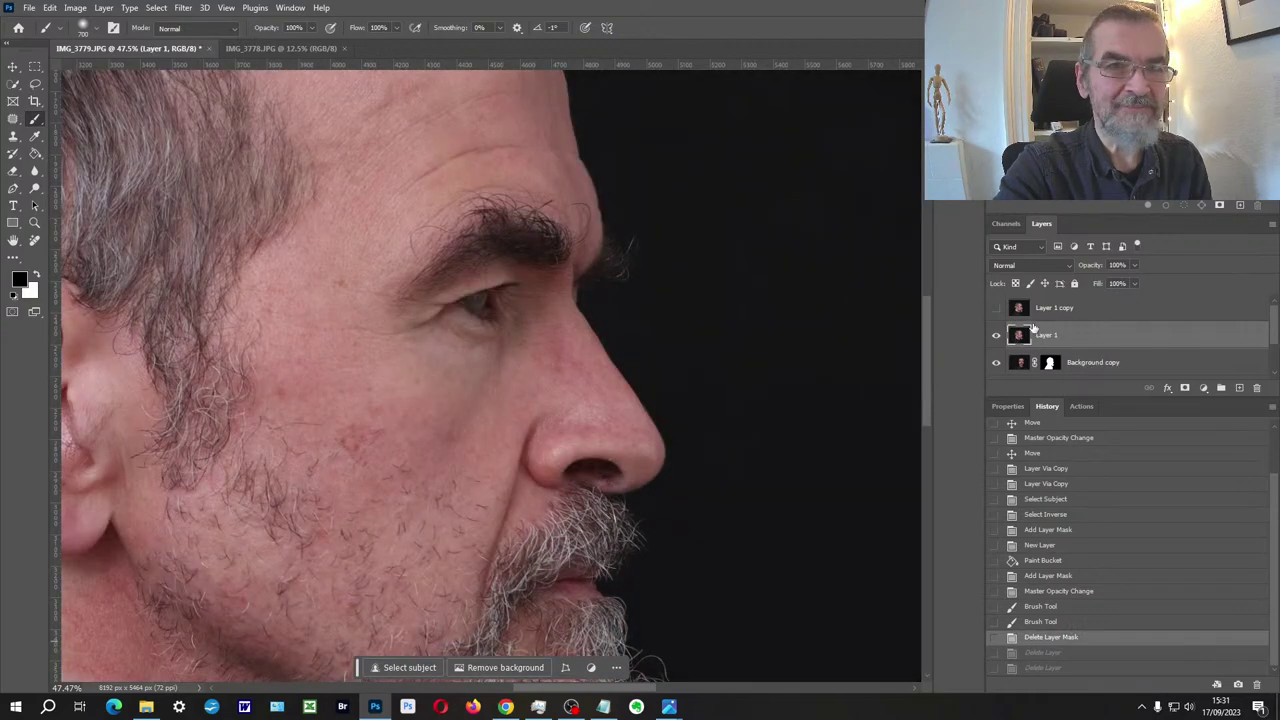
left_click(1058, 621)
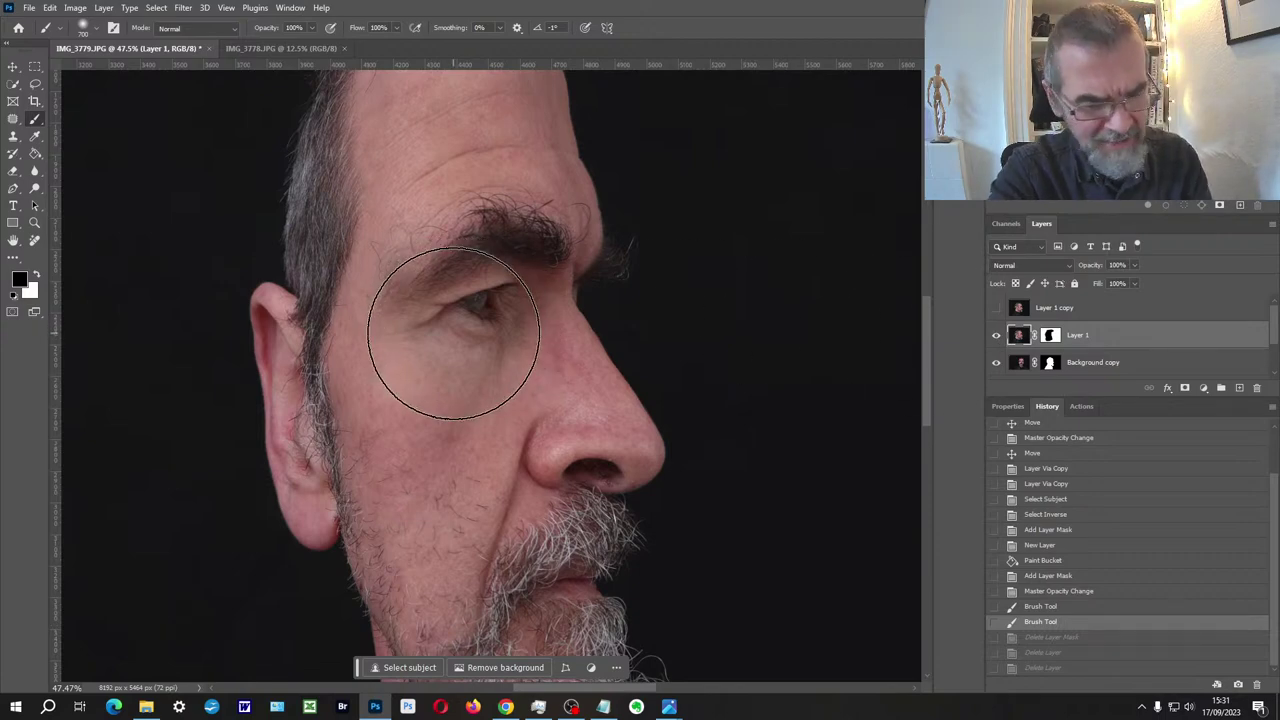
Reduce the brush size to 250 px, undo the trial stroke over the eye and make Layer 1's mask the painting target.
key("bracketleft")
key("bracketleft")
key("bracketleft")
key("bracketleft")
key("bracketleft")
key("bracketleft")
key("bracketleft")
key("bracketleft")
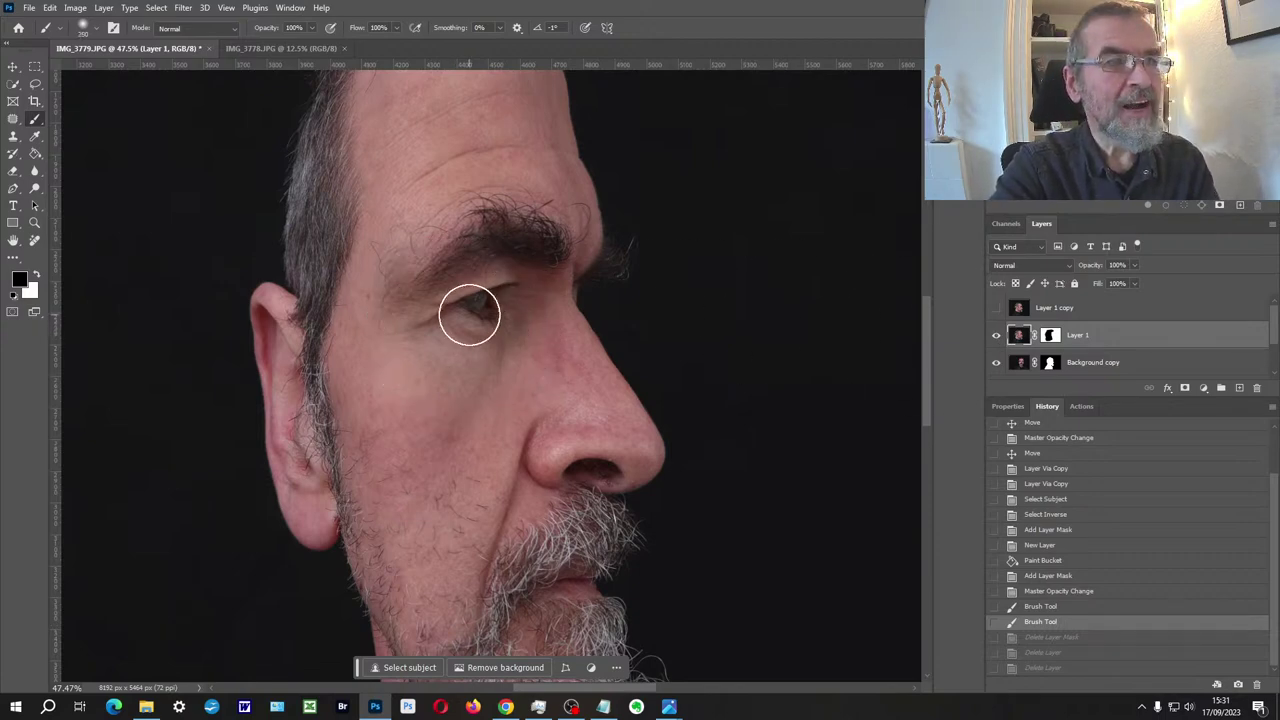
left_click_drag(471, 309, 482, 308)
key("ctrl+z")
left_click(1048, 336)
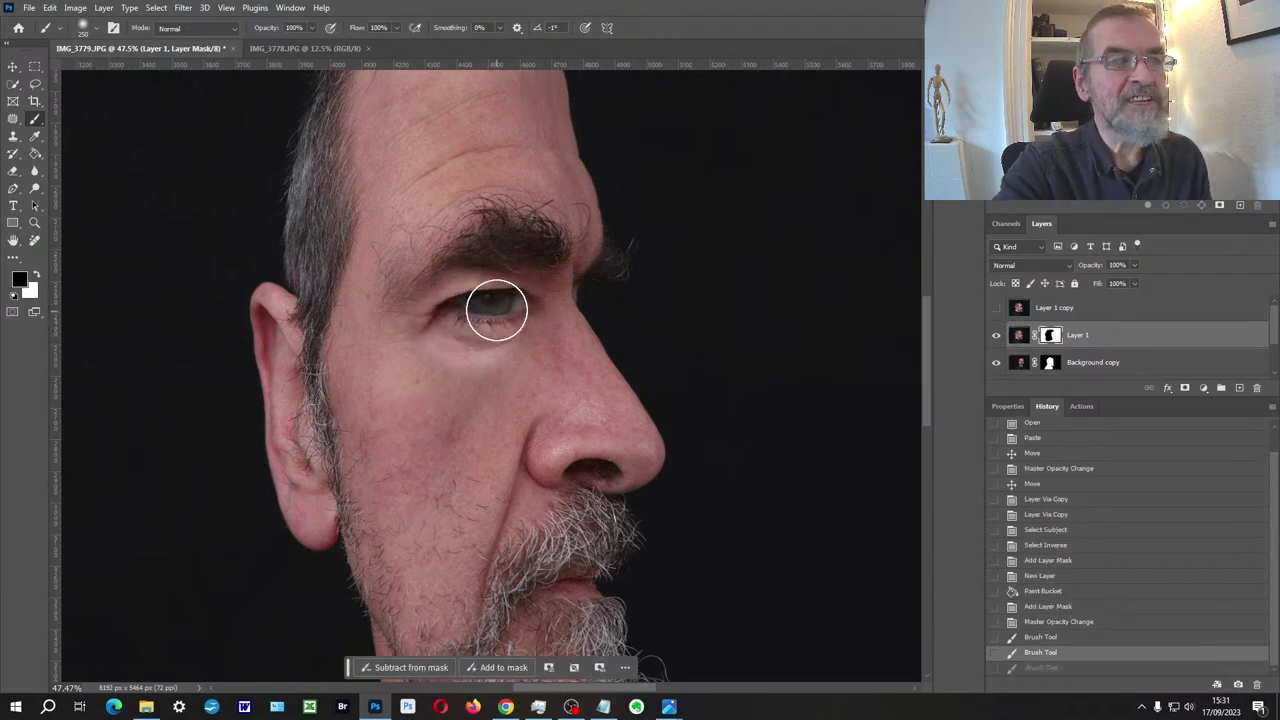
Paint black on Layer 1's mask over the eye, eyebrow, cheek and jaw edge to reveal the frontal portrait there.
mouse_move(497, 222)
left_mouse_down()
mouse_move(489, 203)
mouse_move(433, 207)
left_mouse_up()
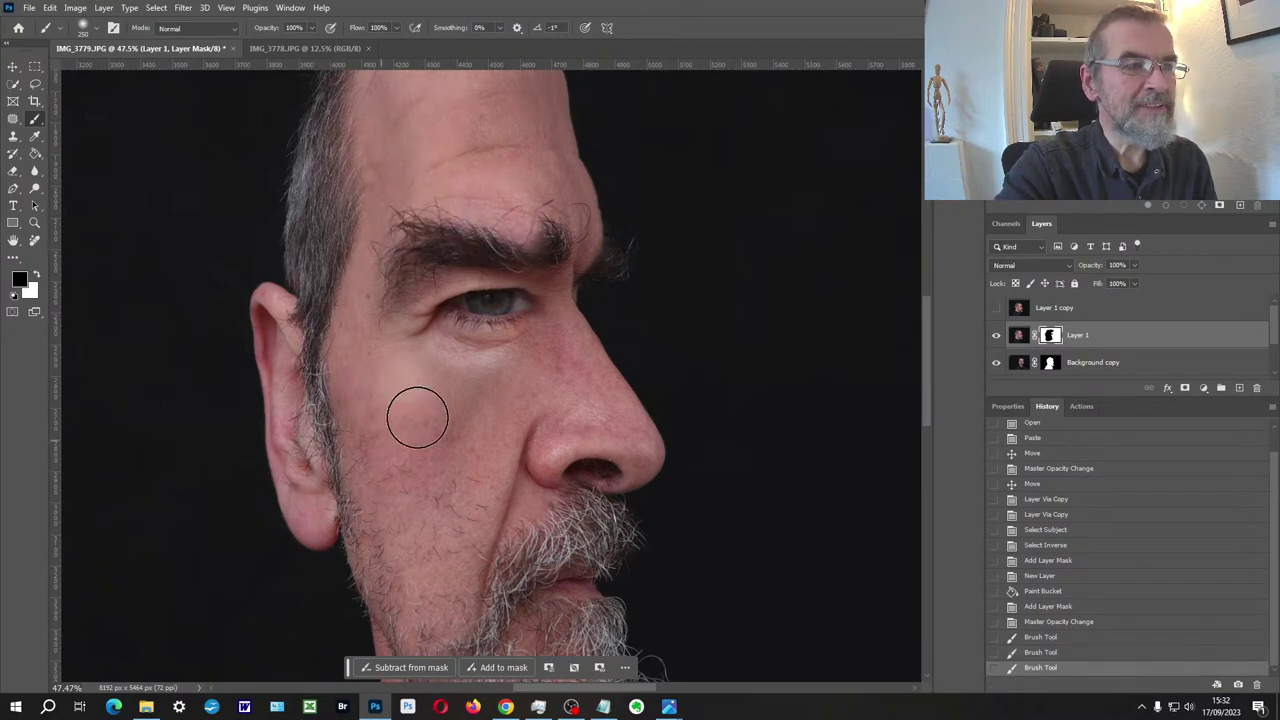
left_click_drag(357, 449, 350, 578)
scroll(350, 578, "down", 4)
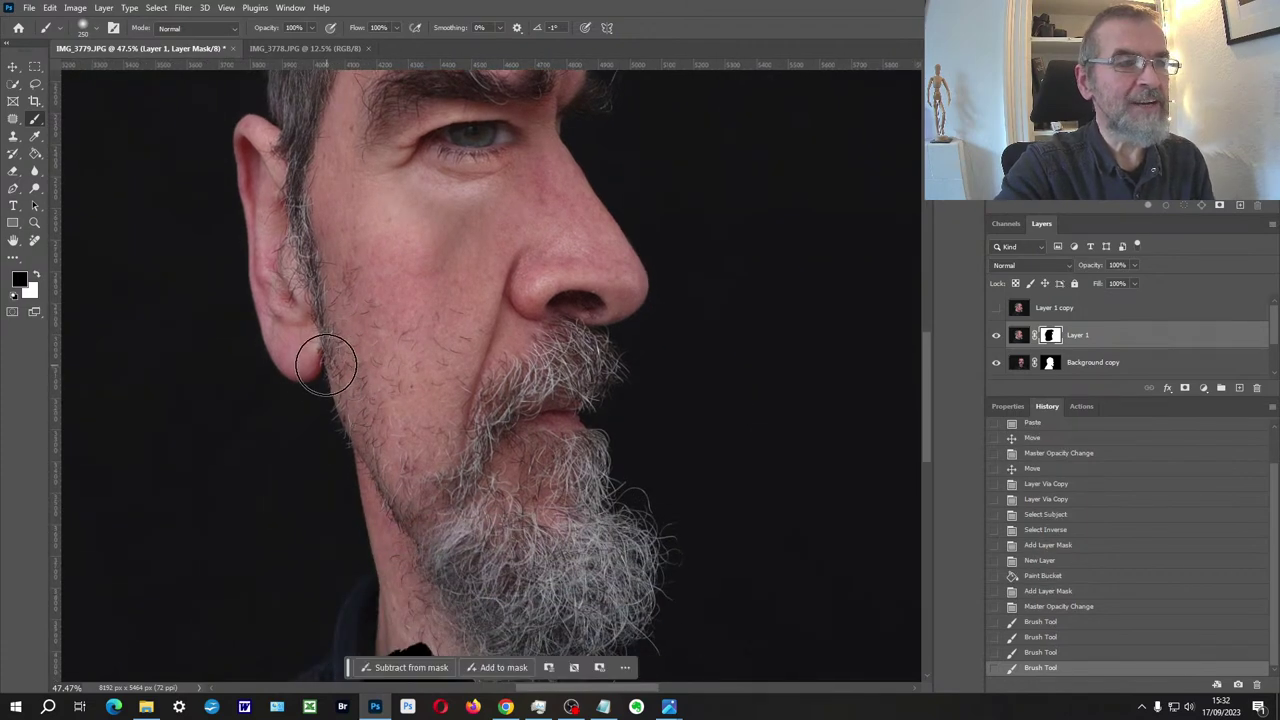
left_click_drag(329, 363, 323, 486)
mouse_move(623, 391)
left_mouse_down()
mouse_move(584, 410)
mouse_move(812, 381)
mouse_move(683, 322)
mouse_move(640, 290)
left_mouse_up()
key("ctrl+z")
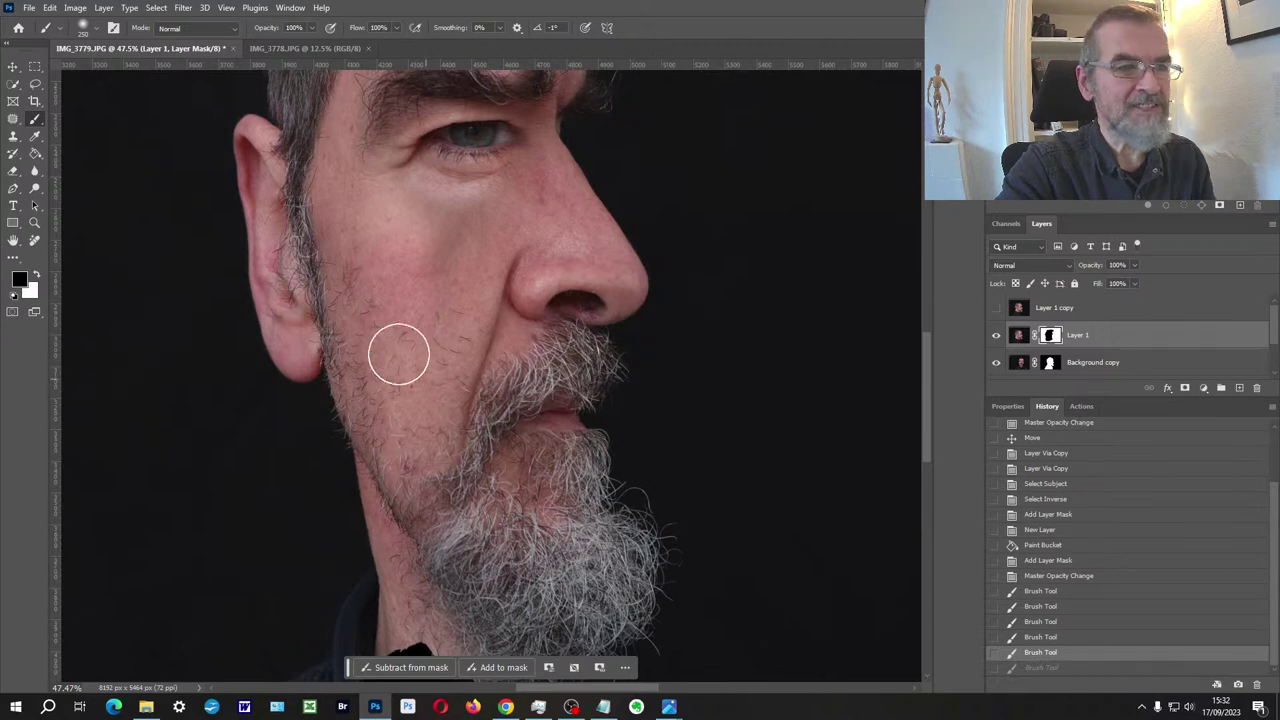
Paint black on Layer 1's mask under the eye, across the brow and forehead, and along the side hairline to blend in the frontal face.
left_click_drag(411, 151, 413, 190)
scroll(414, 309, "up", 3)
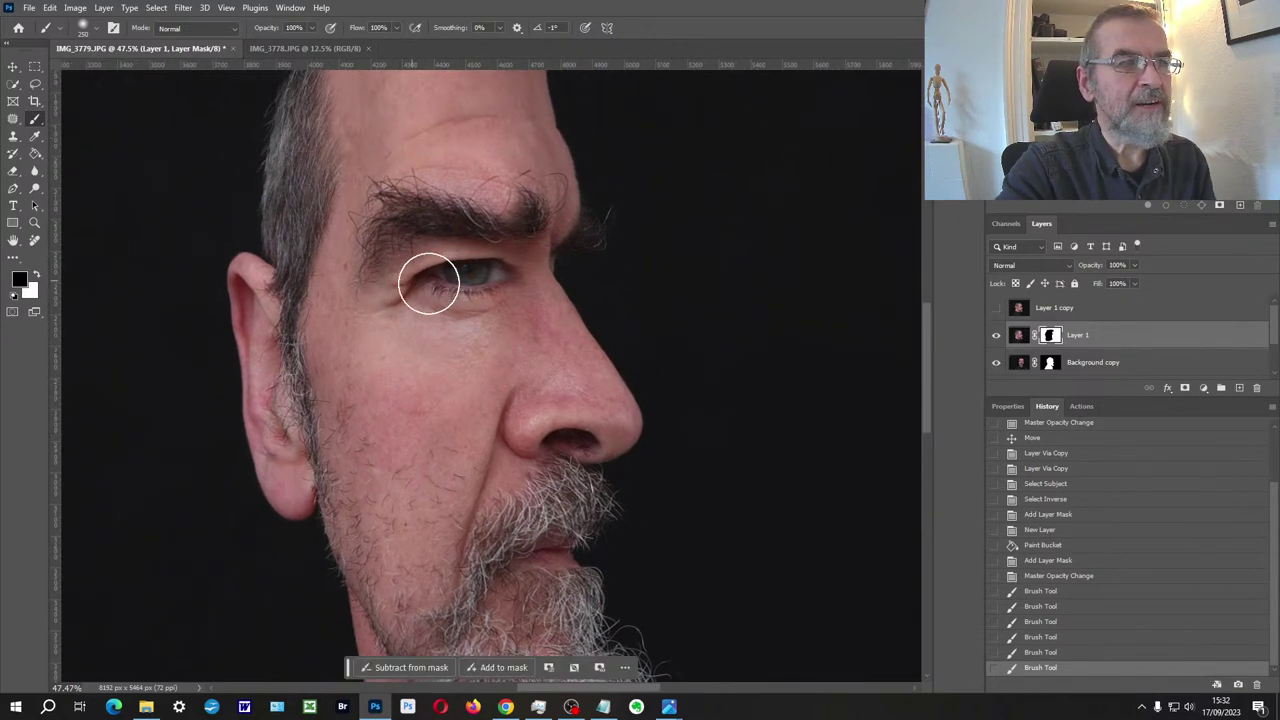
mouse_move(458, 237)
left_mouse_down()
mouse_move(488, 222)
mouse_move(417, 120)
left_mouse_up()
scroll(430, 250, "up", 2)
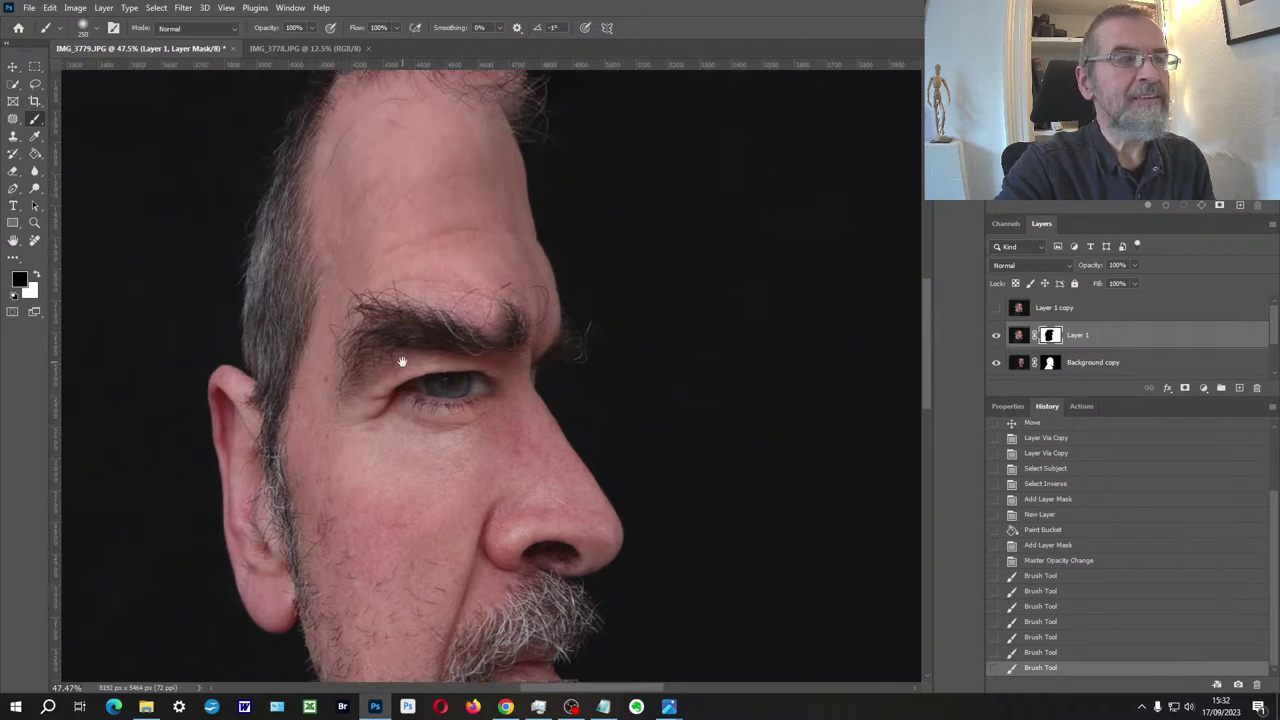
left_click(331, 137)
left_click_drag(331, 137, 294, 243)
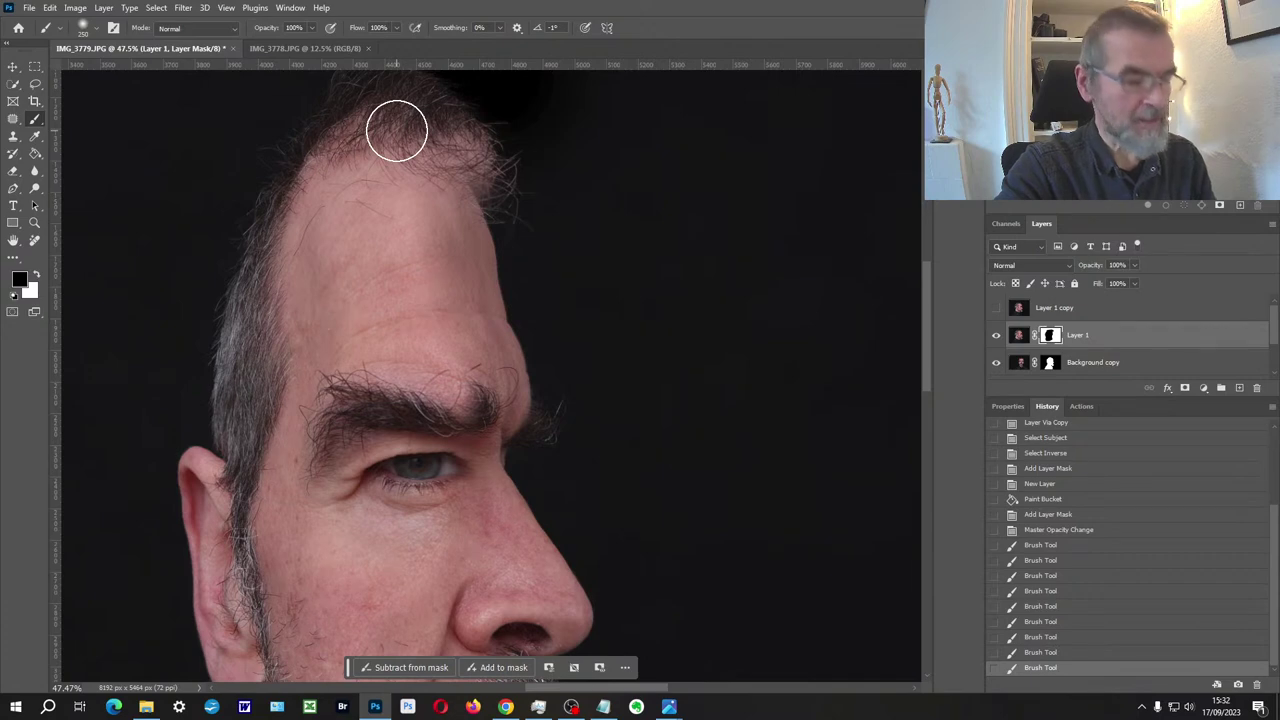
Paint white on Layer 1's mask to restore the profile's front hairline, and hide the excess hair behind it with black.
key("x")
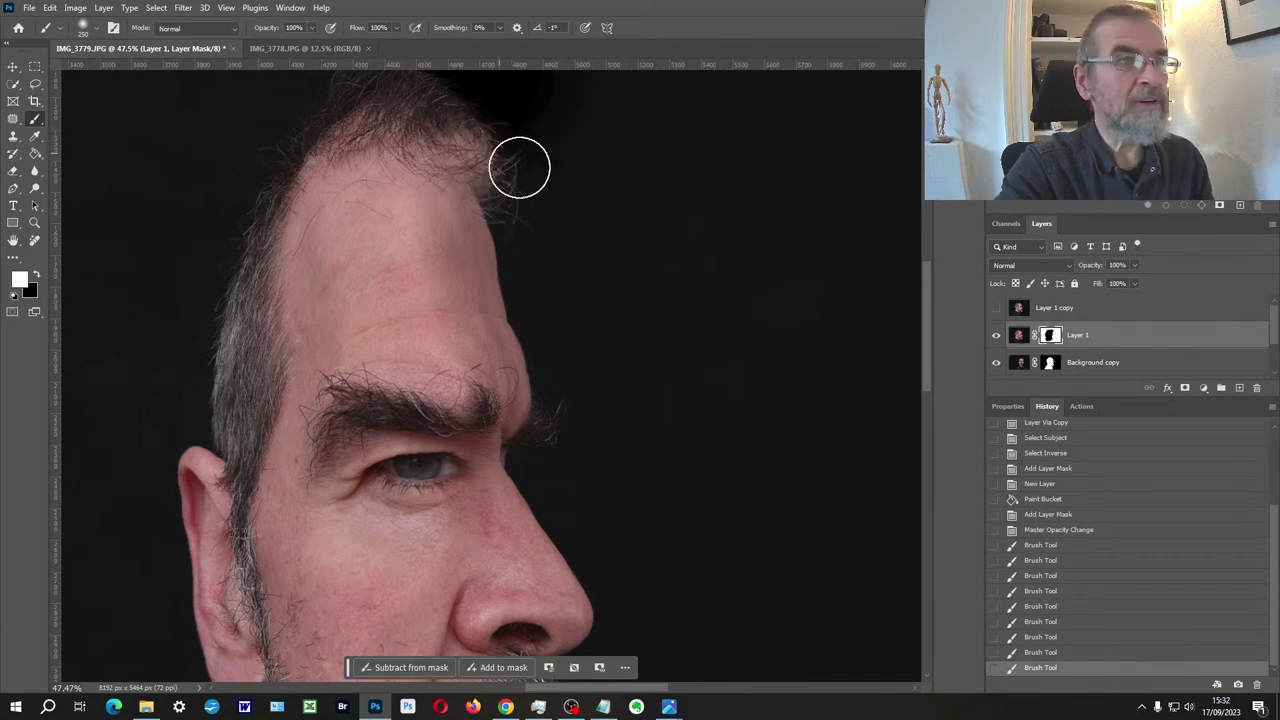
mouse_move(508, 158)
left_mouse_down()
mouse_move(493, 131)
mouse_move(525, 181)
mouse_move(470, 100)
left_mouse_up()
left_click_drag(429, 209, 429, 258)
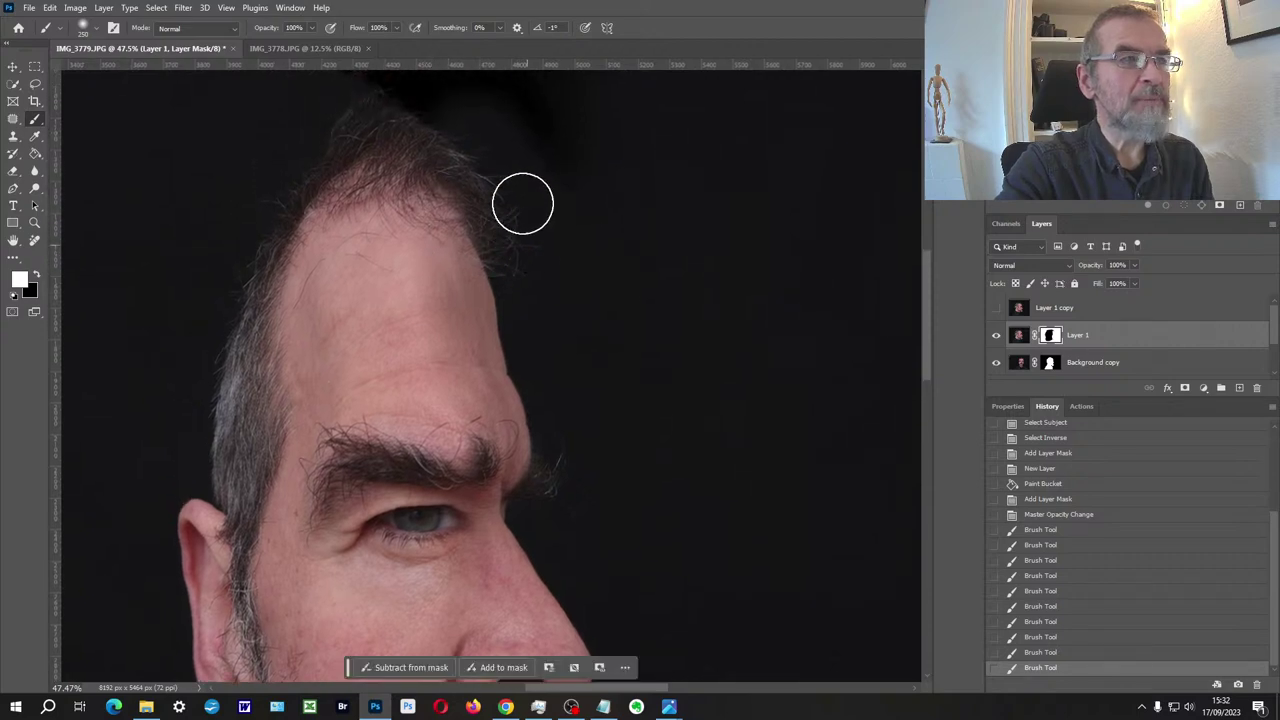
mouse_move(469, 122)
left_mouse_down()
mouse_move(388, 86)
mouse_move(296, 95)
mouse_move(425, 95)
mouse_move(275, 108)
mouse_move(234, 125)
mouse_move(190, 178)
left_mouse_up()
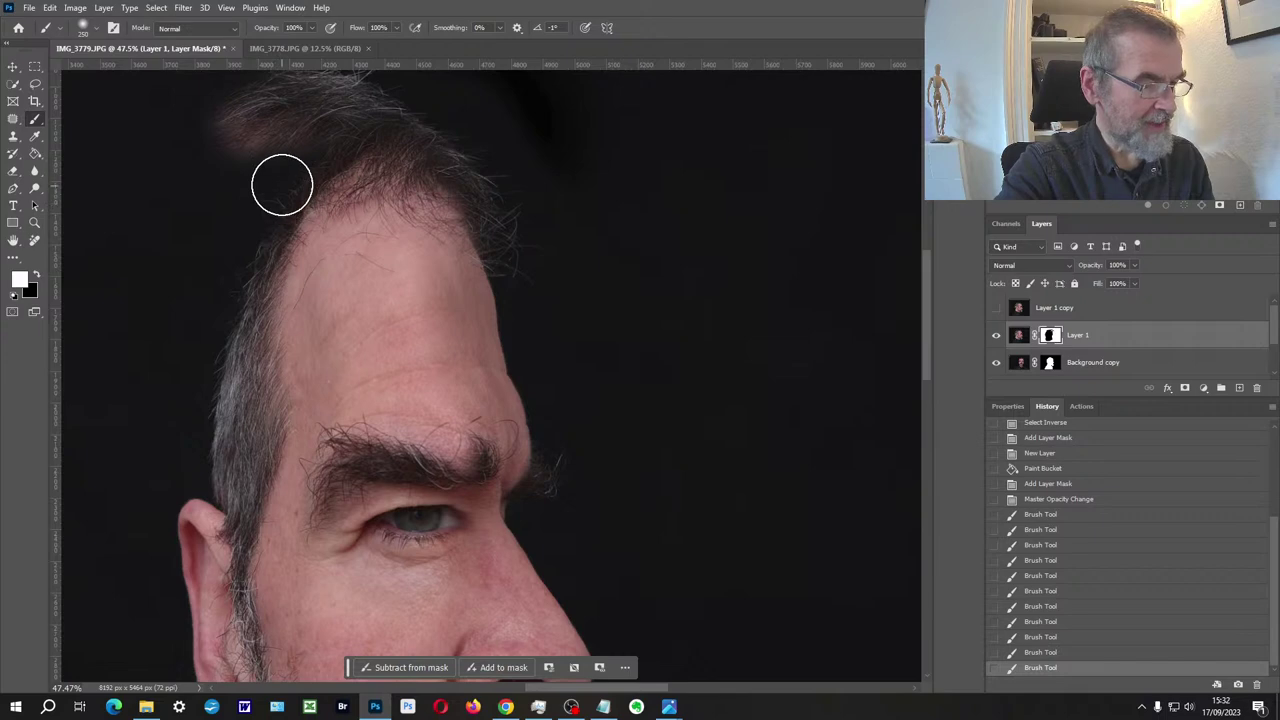
key("x")
mouse_move(282, 153)
left_mouse_down()
mouse_move(177, 131)
mouse_move(334, 91)
mouse_move(331, 80)
left_mouse_up()
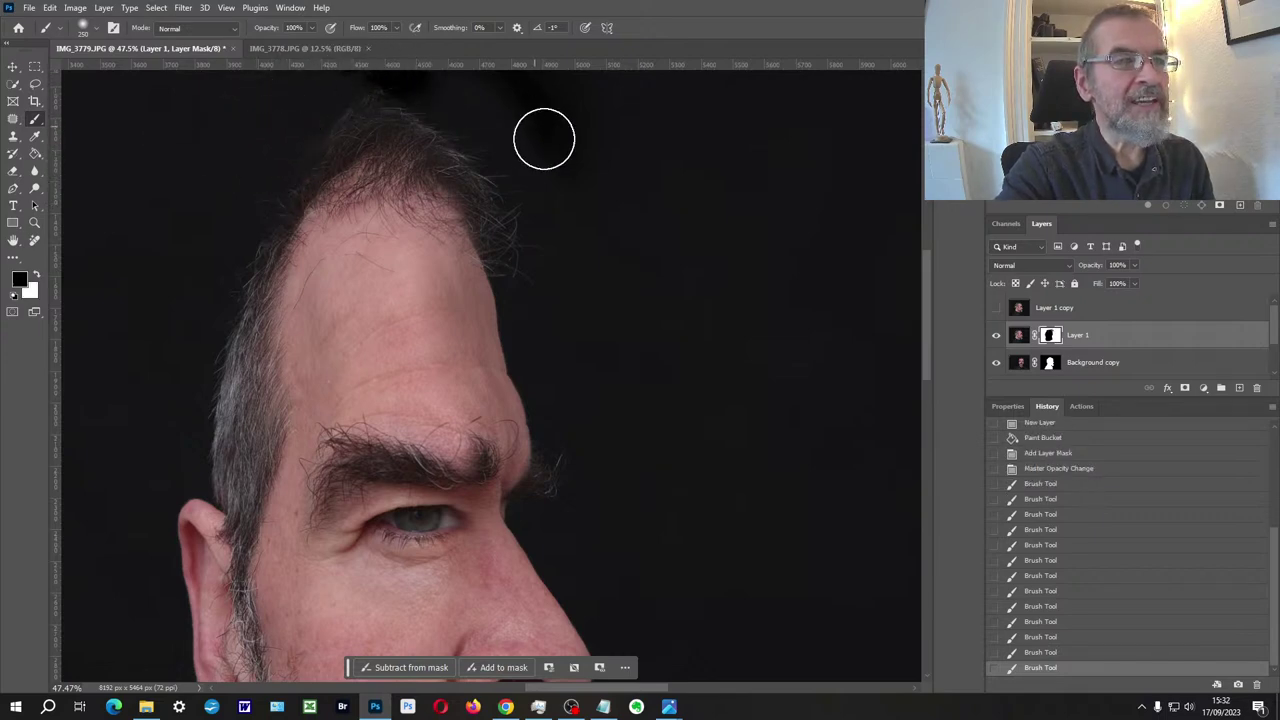
Touch up Layer 1's mask along the profile's front hairline, painting black around the hair and white to restore its edge.
left_click_drag(543, 137, 602, 236)
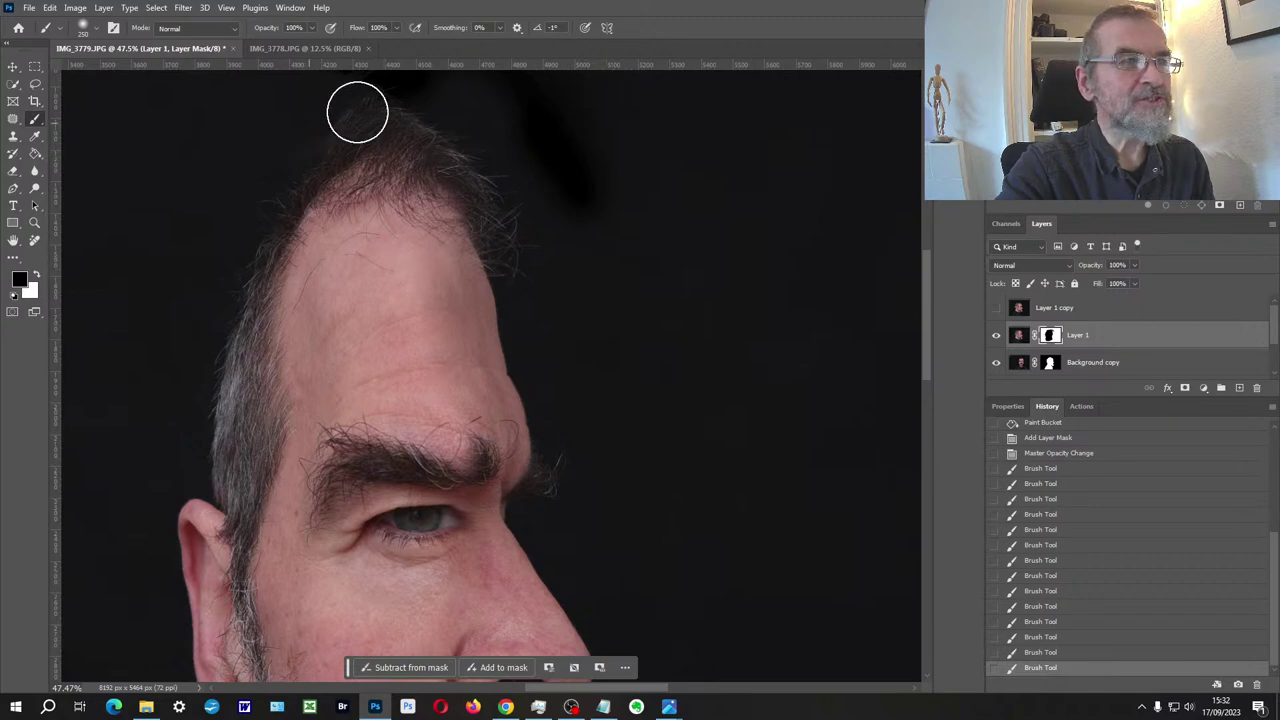
left_click_drag(463, 371, 483, 347)
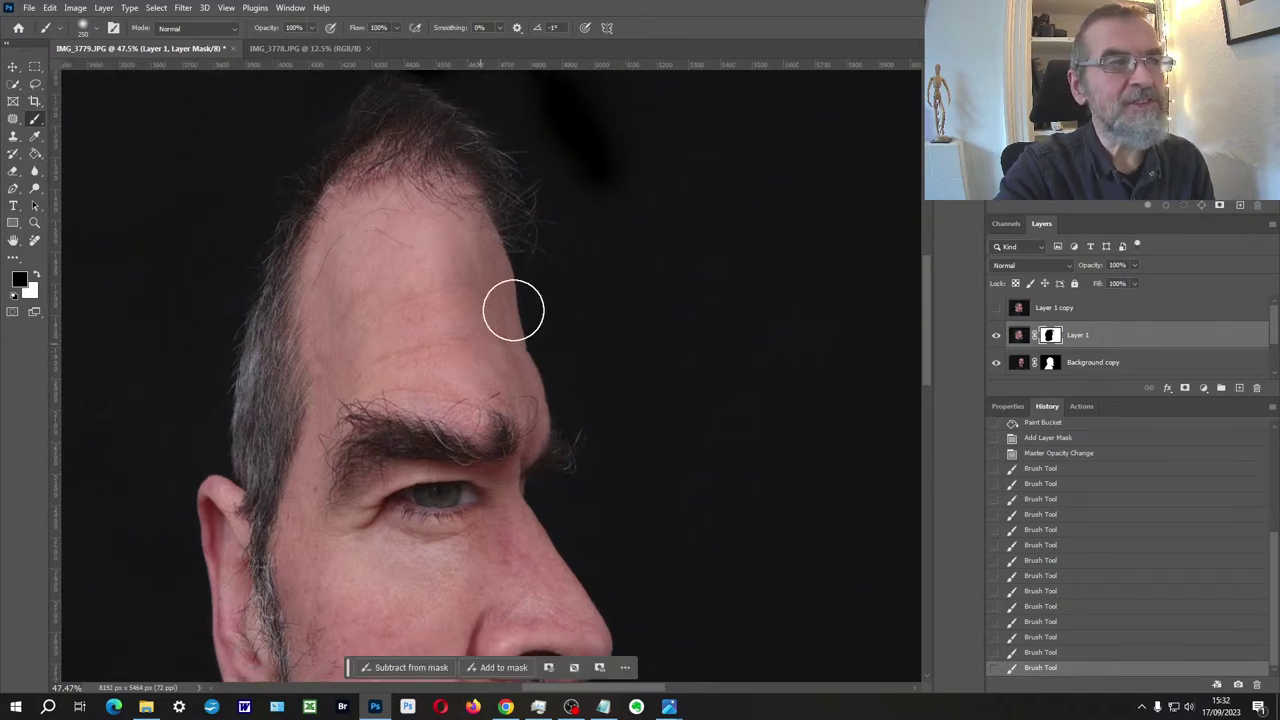
left_click_drag(523, 171, 551, 189)
key("ctrl+z")
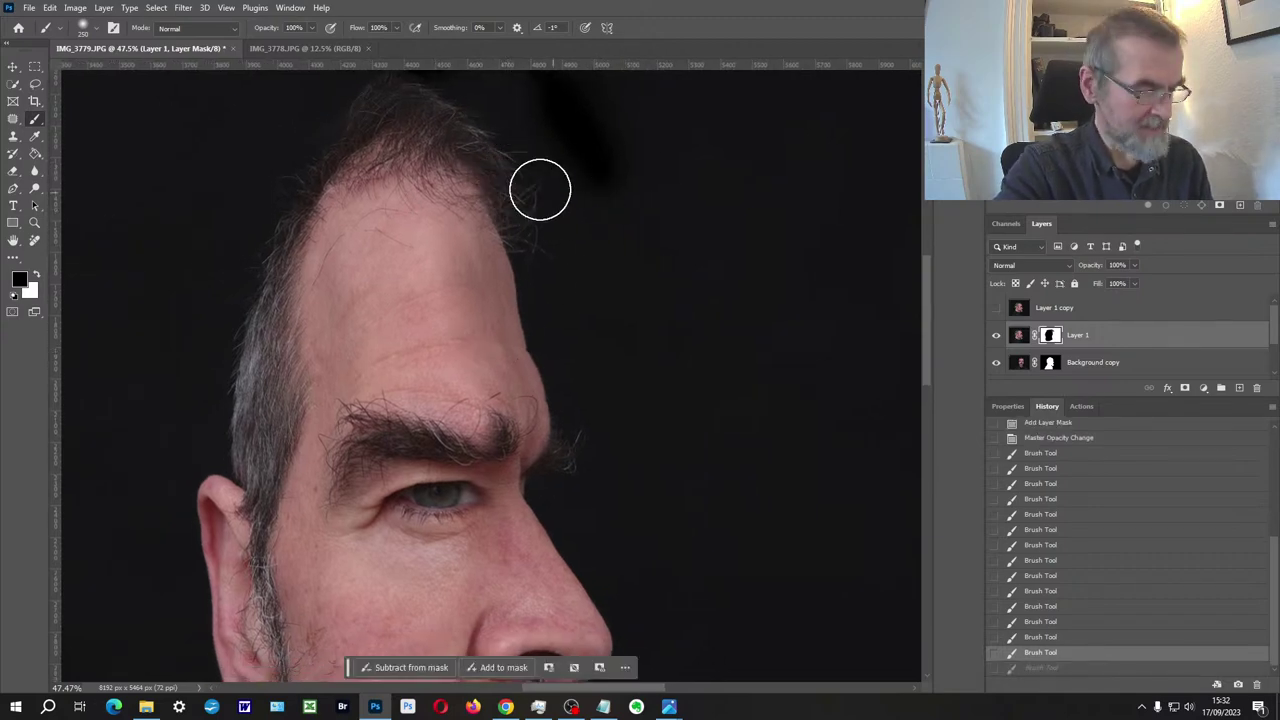
left_click_drag(514, 178, 546, 197)
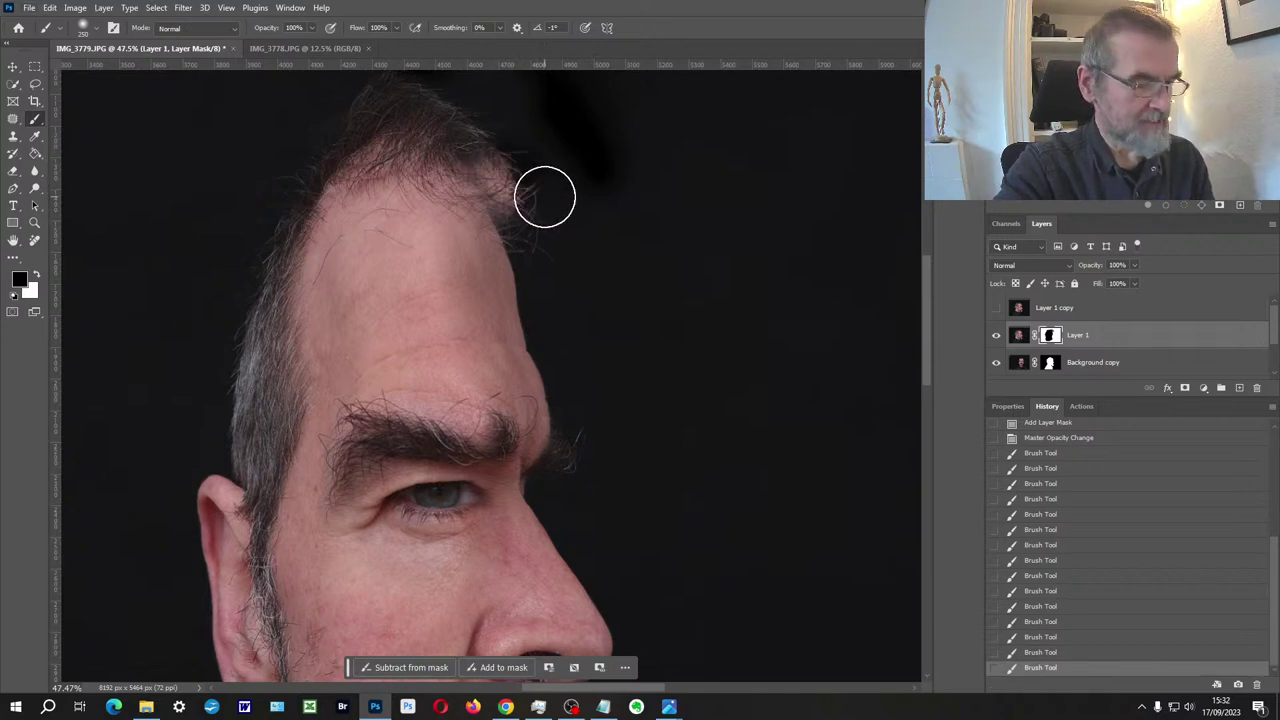
key("x")
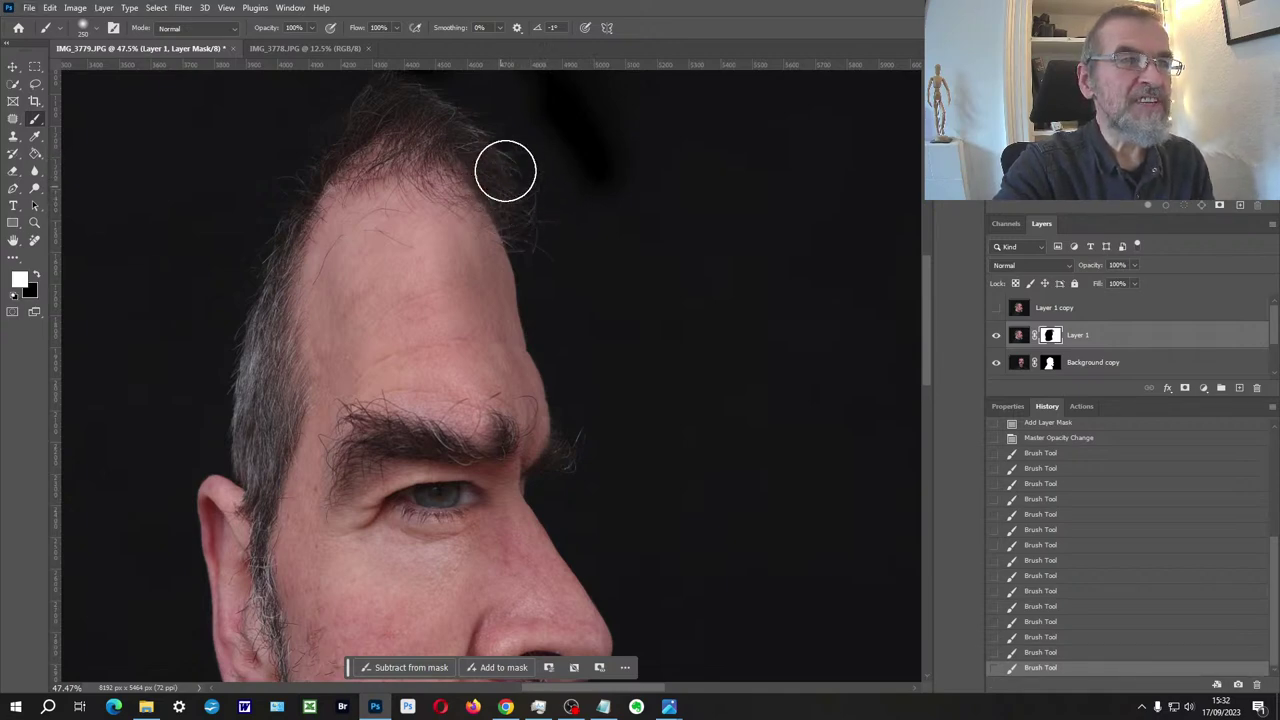
mouse_move(513, 205)
left_mouse_down()
mouse_move(517, 243)
mouse_move(486, 214)
mouse_move(523, 229)
mouse_move(556, 341)
mouse_move(620, 423)
mouse_move(586, 249)
left_mouse_up()
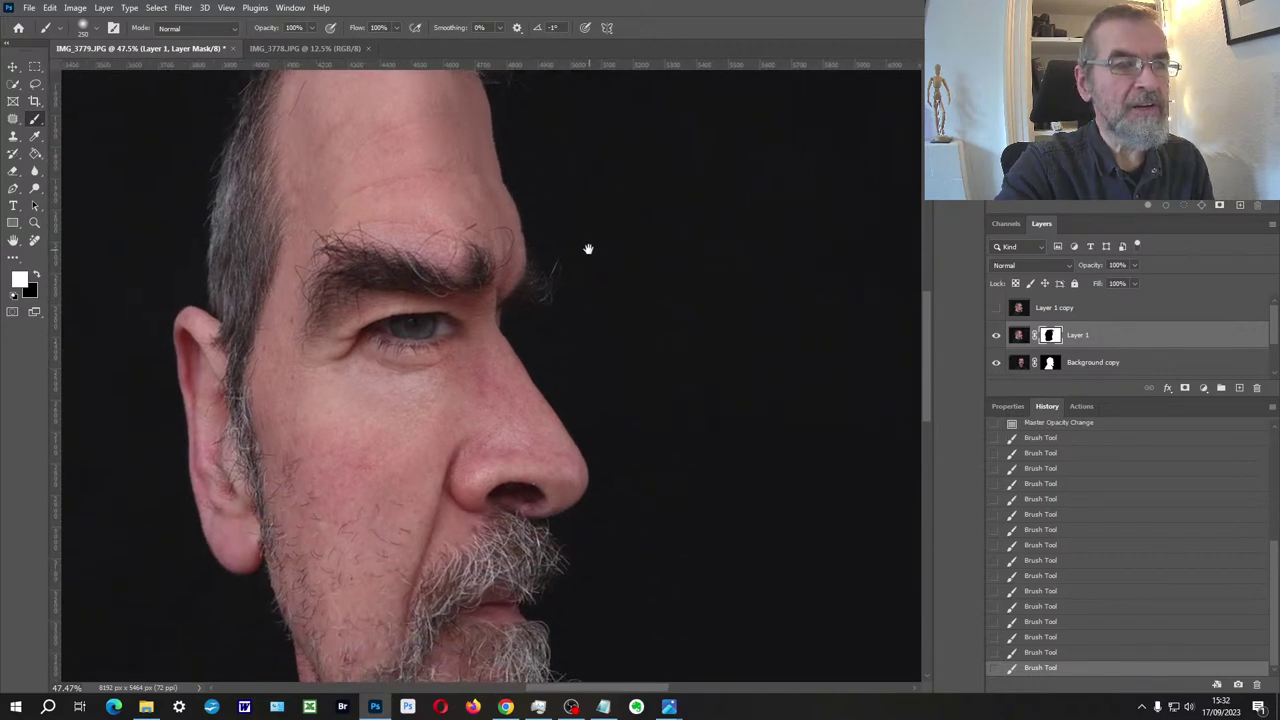
Undo the trial stroke under the beard on Layer 1's mask, and paint white on Background copy's mask to fill the neck gap above the collar.
left_click_drag(594, 426, 716, 243)
left_click_drag(677, 434, 598, 437)
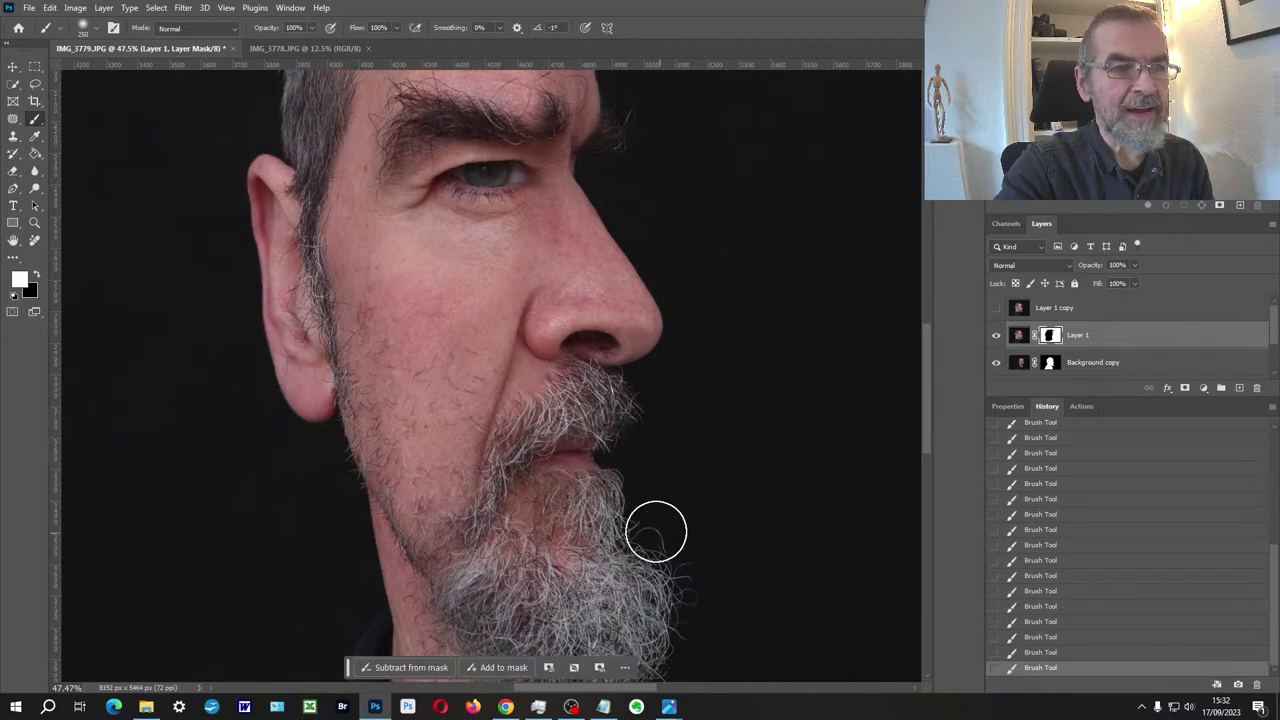
left_click_drag(663, 571, 651, 348)
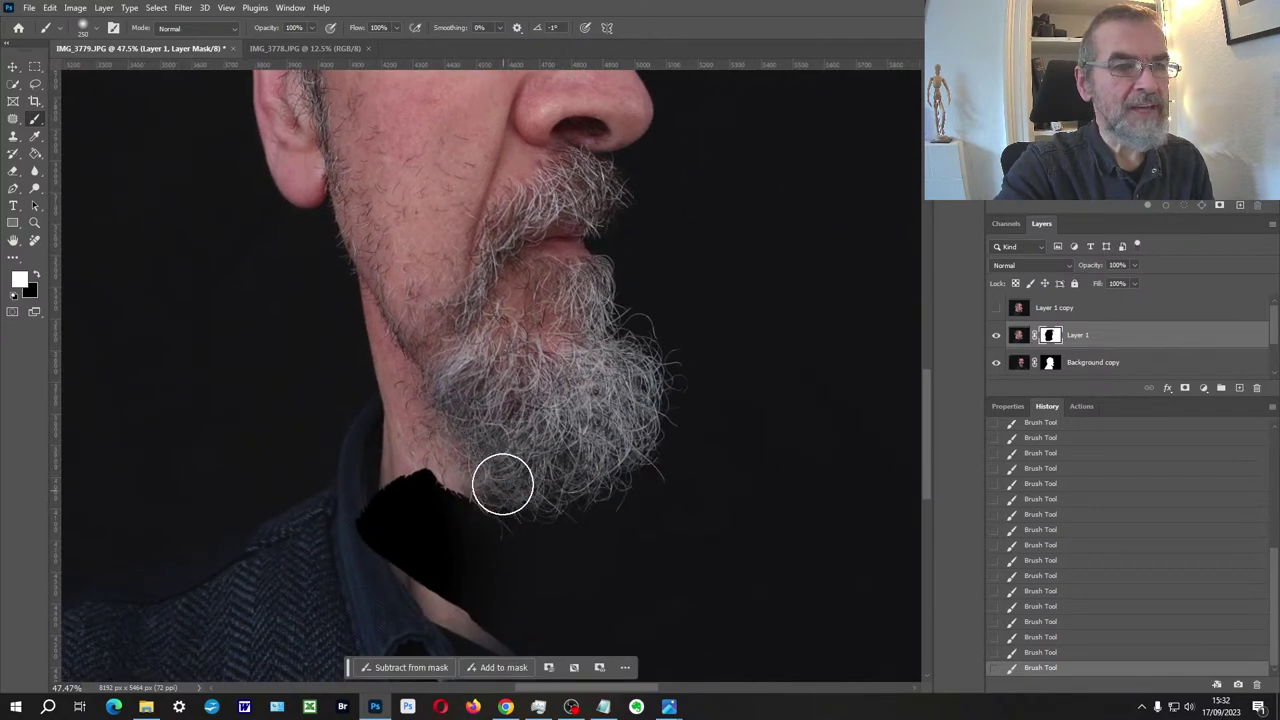
mouse_move(503, 480)
left_mouse_down()
mouse_move(434, 483)
mouse_move(488, 524)
left_mouse_up()
key("ctrl+z")
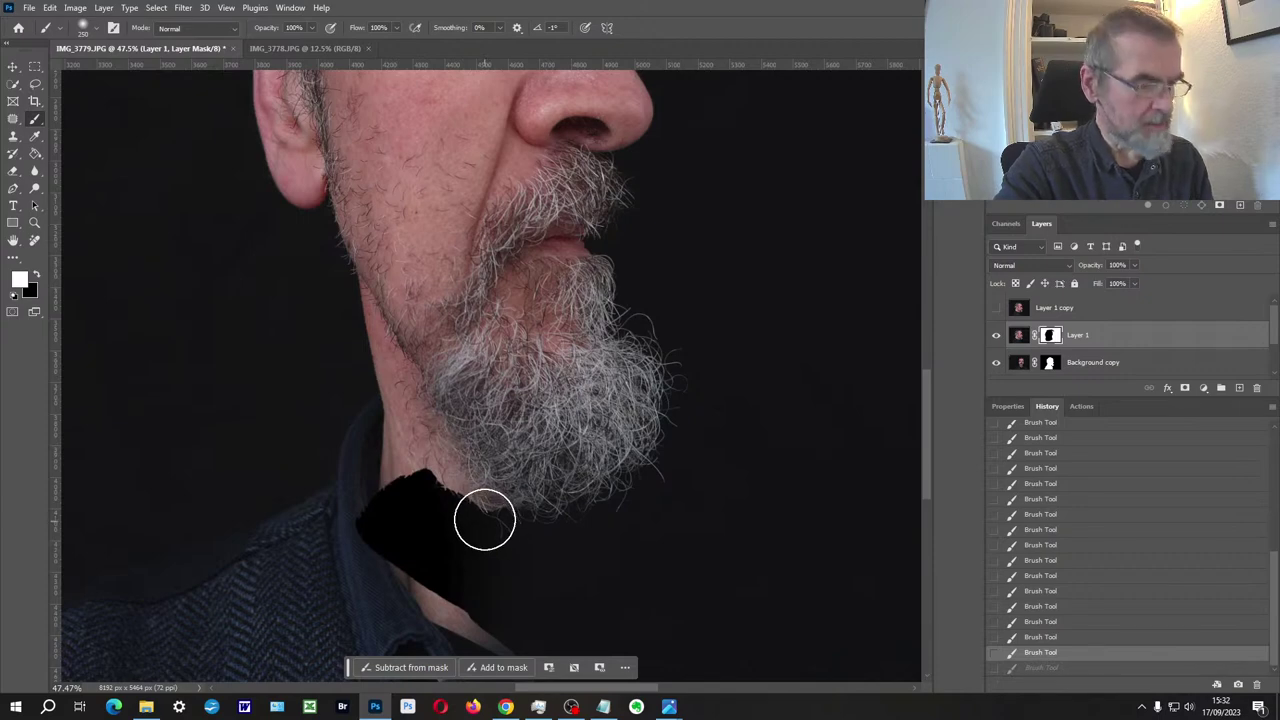
left_click(1049, 364)
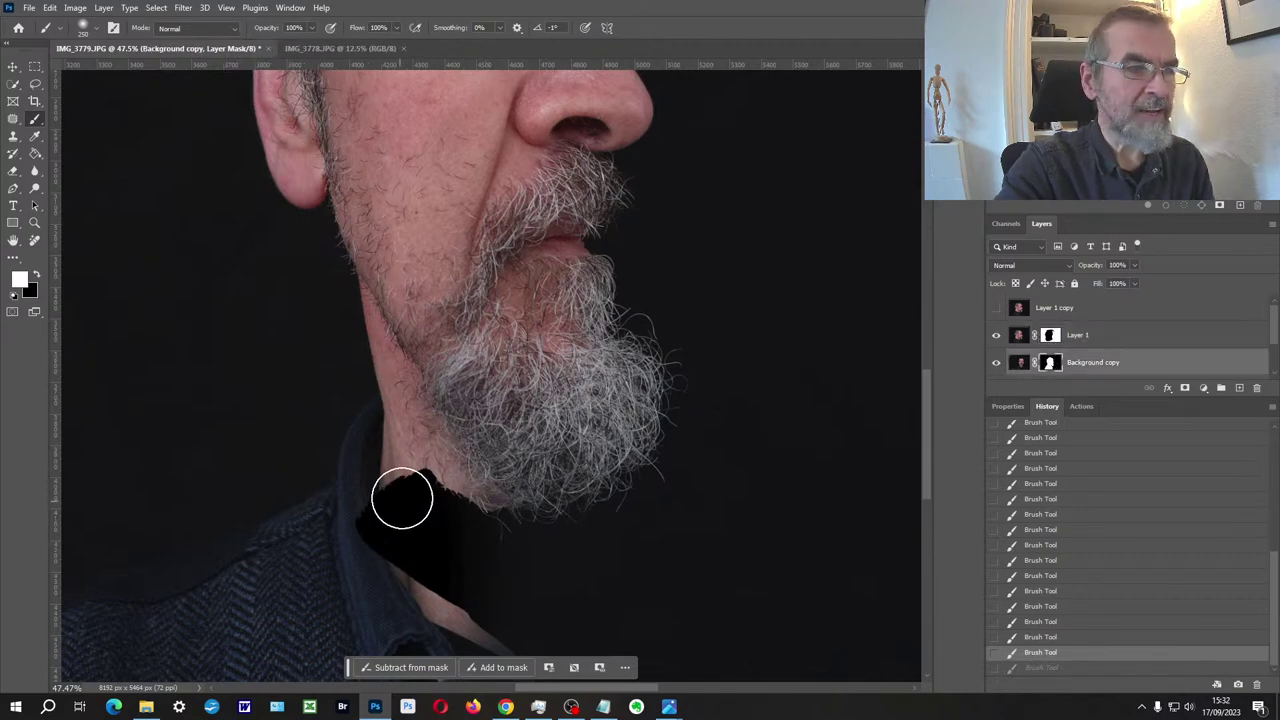
mouse_move(400, 500)
left_mouse_down()
mouse_move(377, 528)
mouse_move(422, 531)
mouse_move(440, 513)
mouse_move(445, 529)
mouse_move(447, 510)
mouse_move(443, 571)
mouse_move(458, 598)
mouse_move(478, 589)
mouse_move(464, 623)
mouse_move(423, 574)
left_mouse_up()
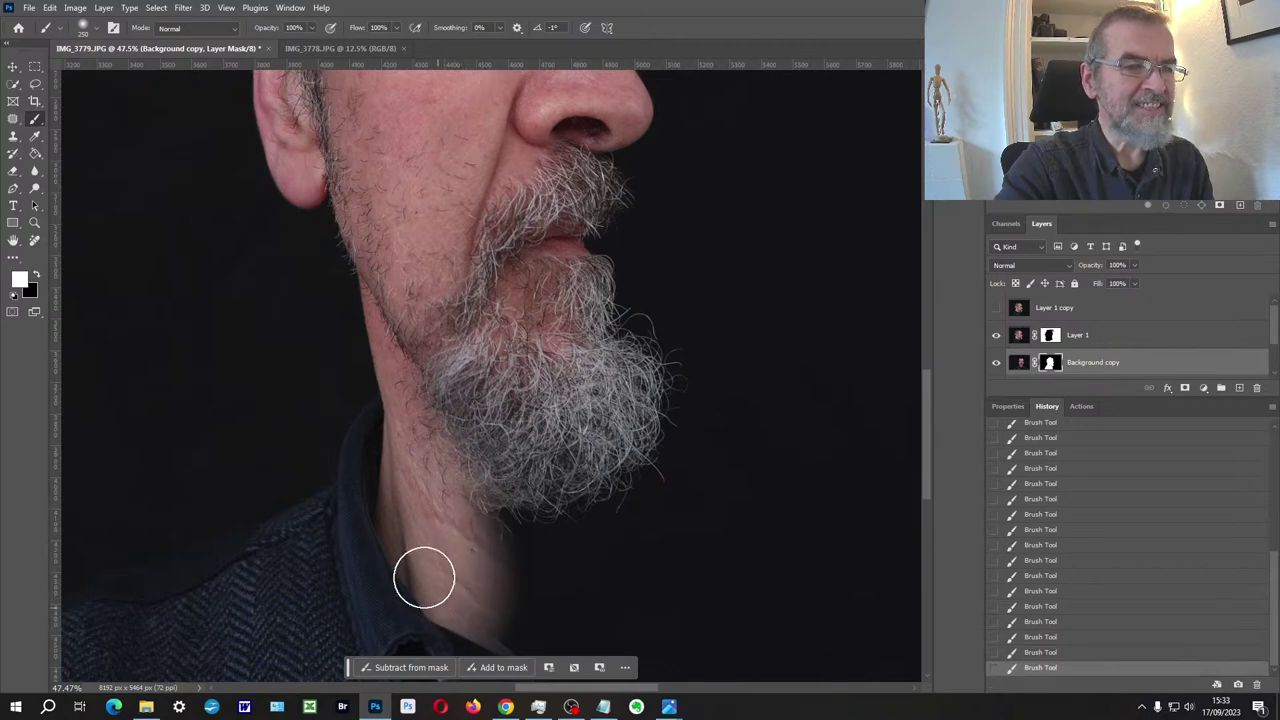
Show and select Layer 1 copy at 100% opacity, and undo the trial black stroke painted under its chin.
scroll(400, 423, "down", 3)
scroll(415, 425, "down", 2)
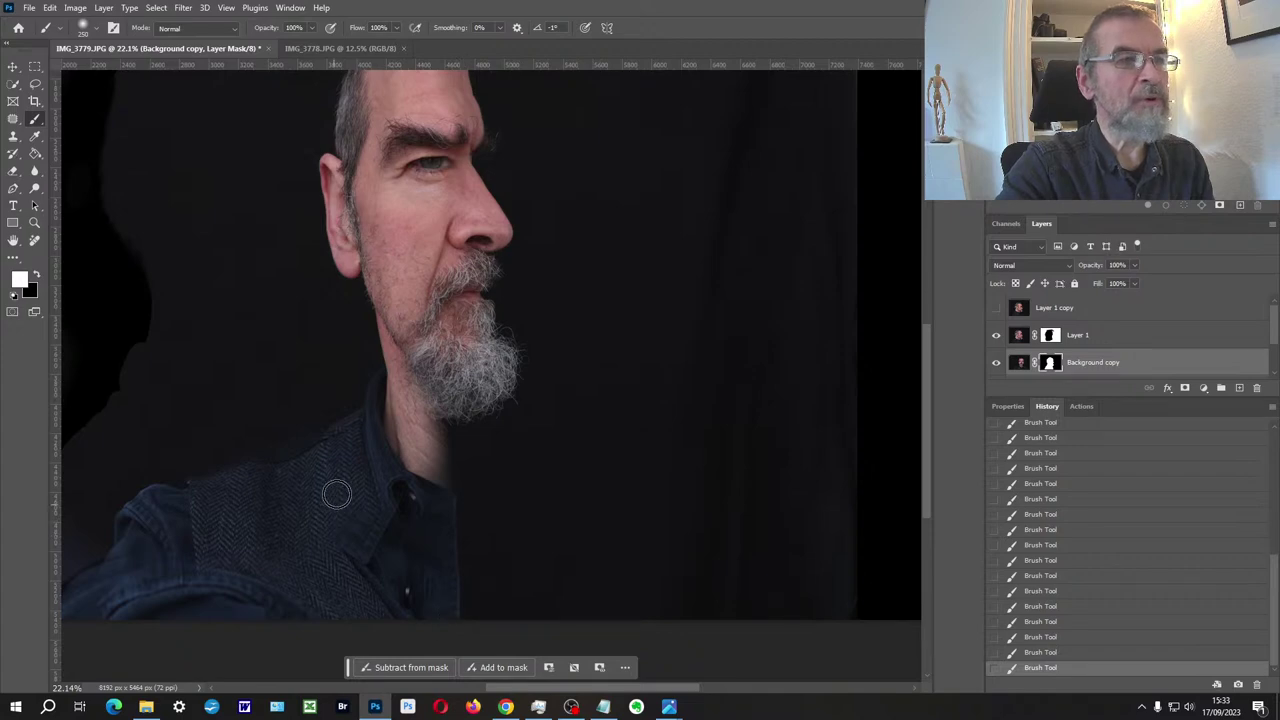
scroll(337, 494, "down", 3)
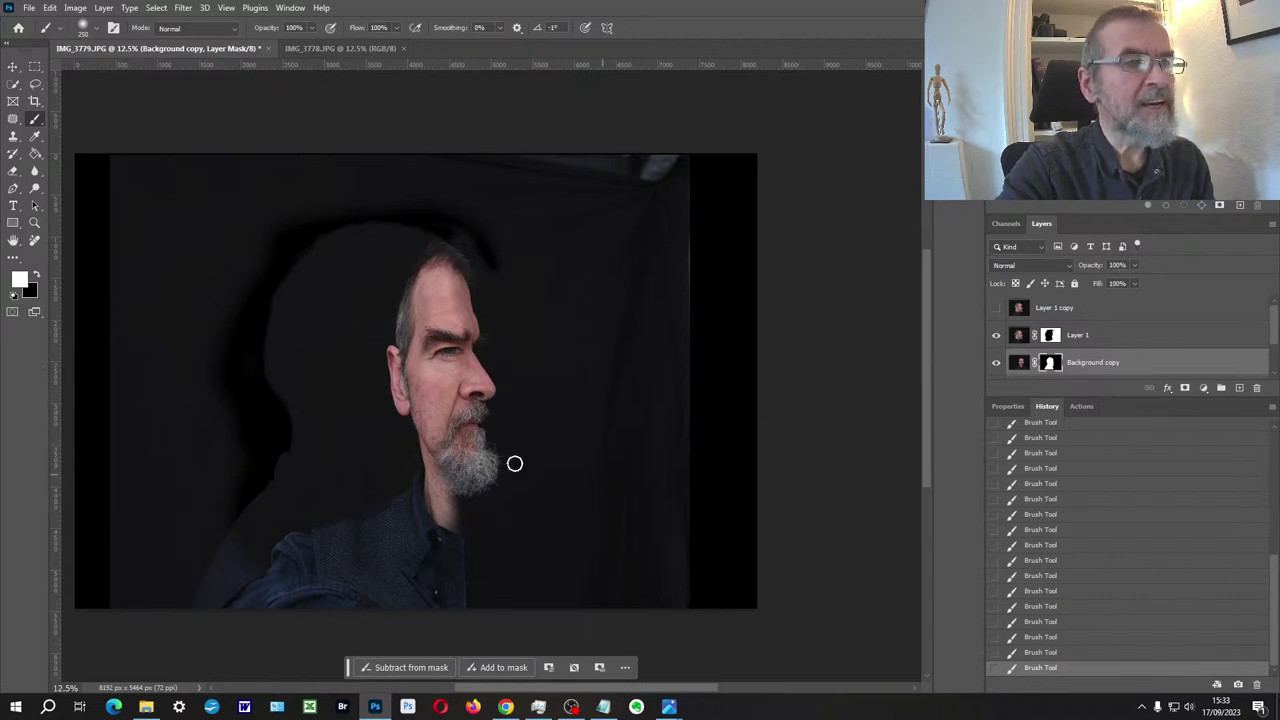
scroll(443, 361, "up", 5)
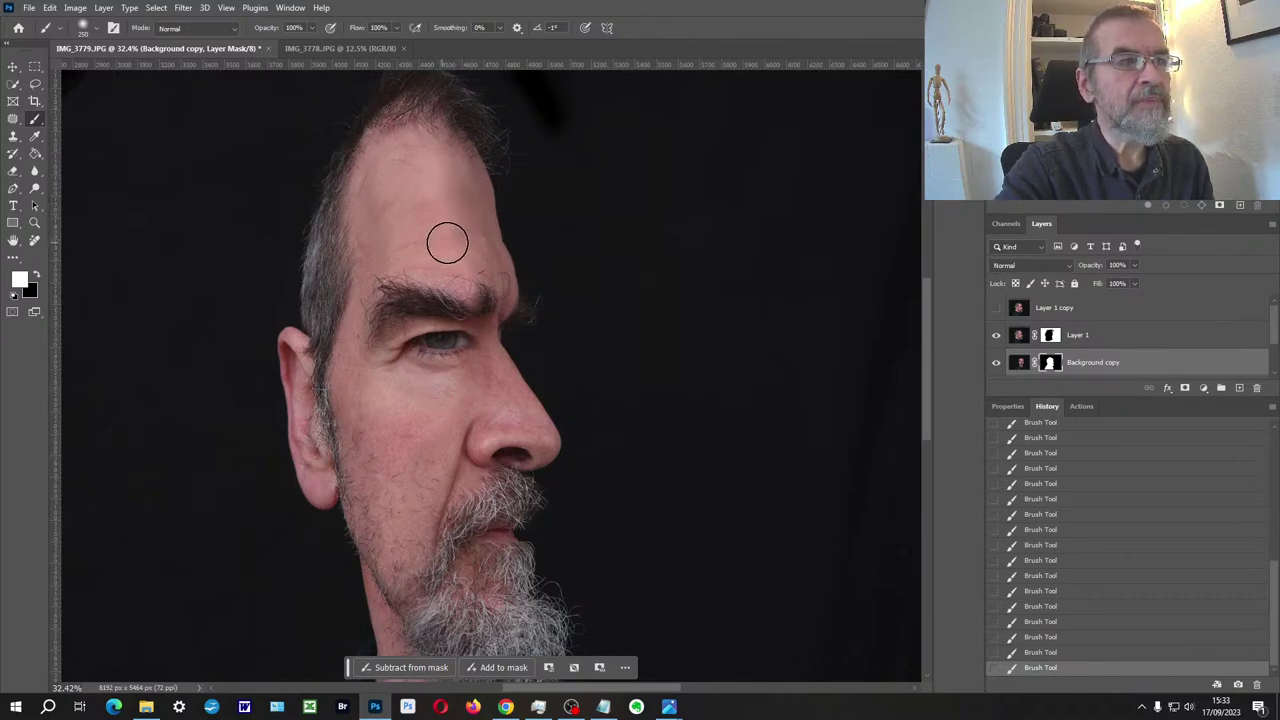
scroll(531, 517, "down", 2)
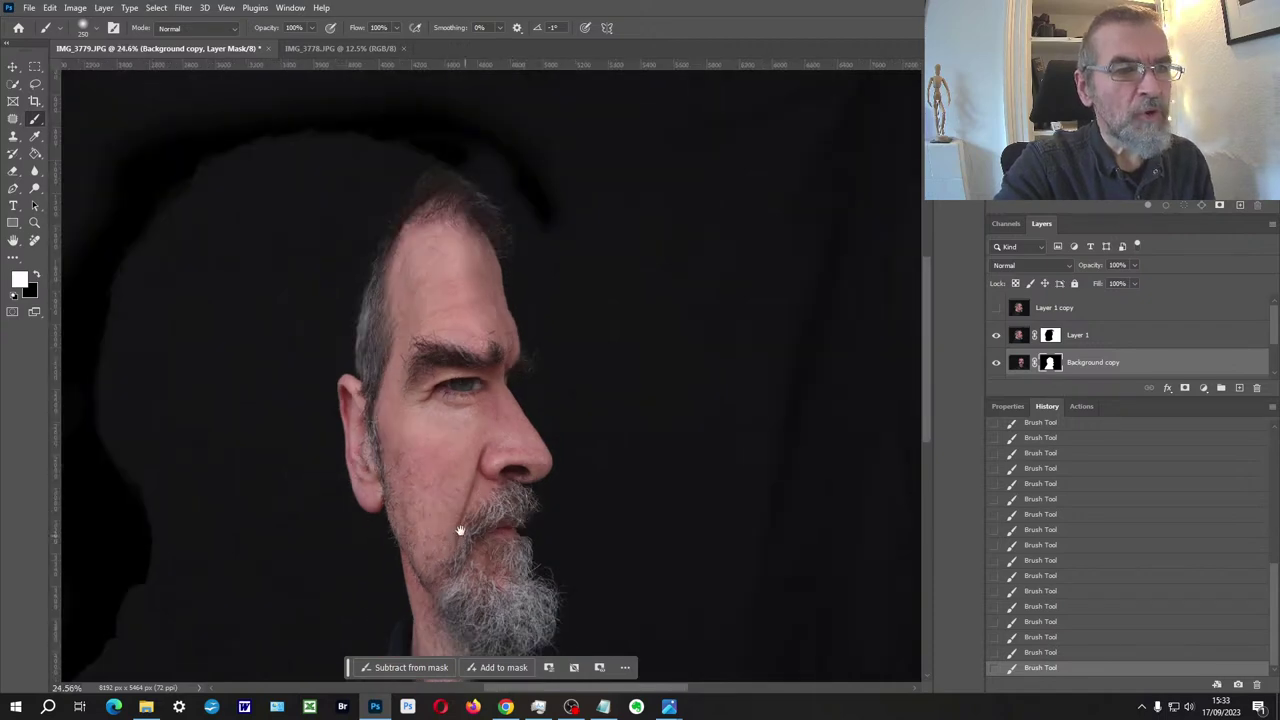
left_click_drag(457, 528, 414, 371)
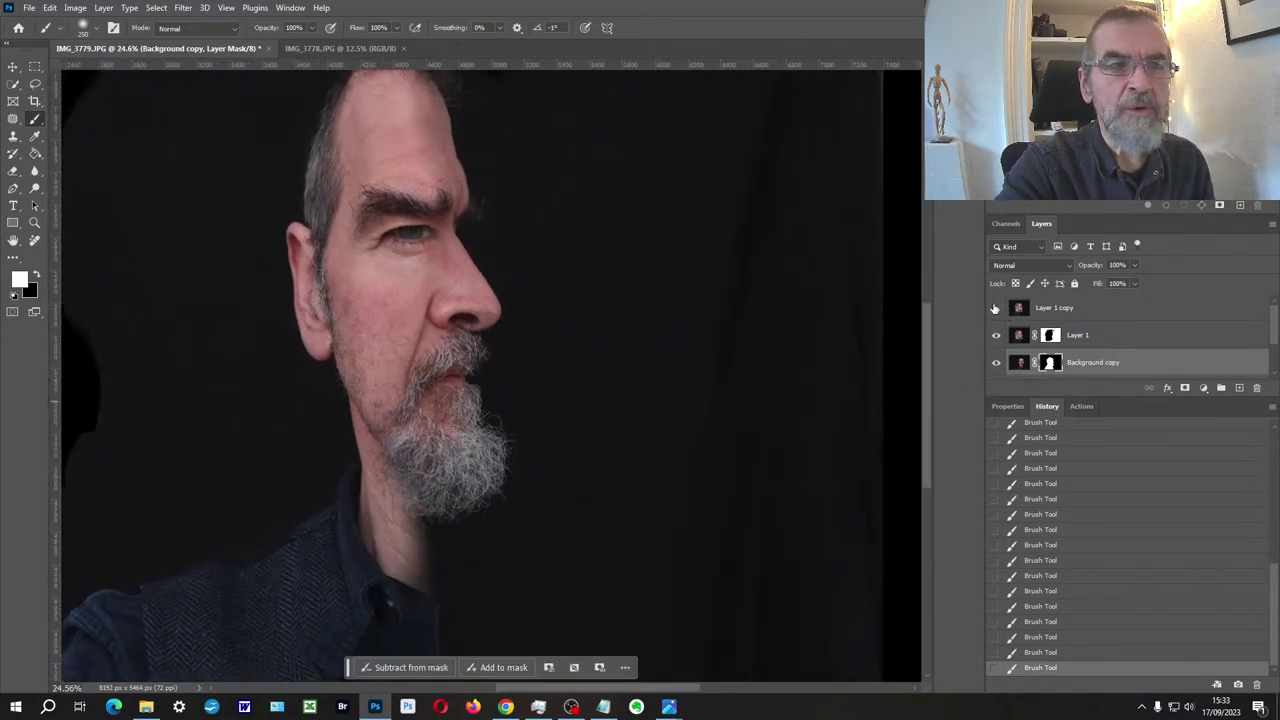
left_click(995, 308)
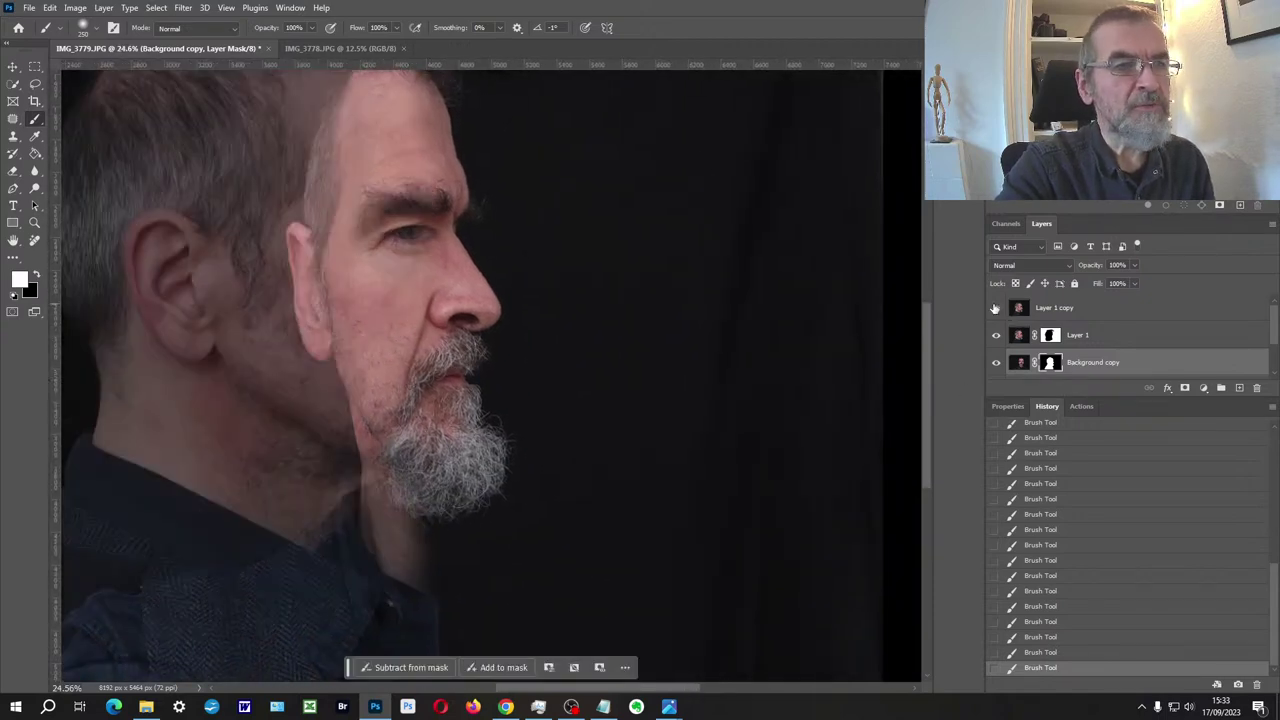
left_click(1097, 313)
left_click_drag(1134, 265, 1194, 279)
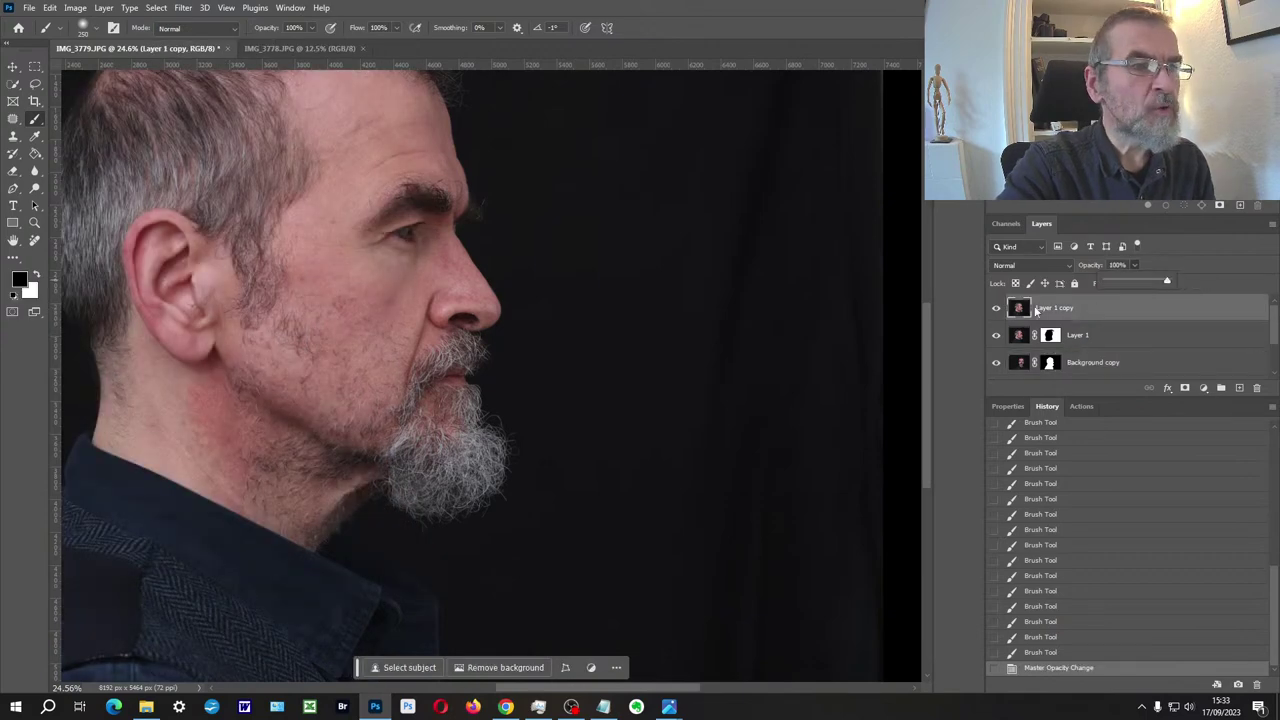
left_click_drag(363, 487, 356, 501)
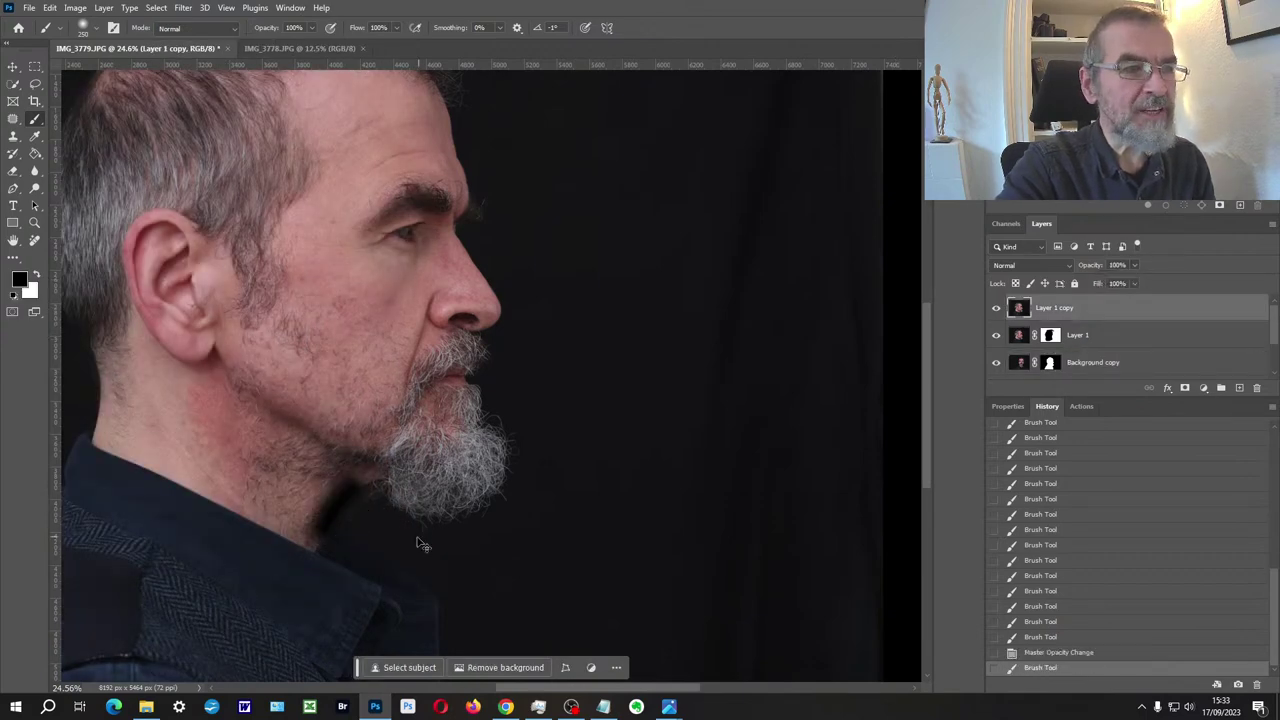
key("ctrl+z")
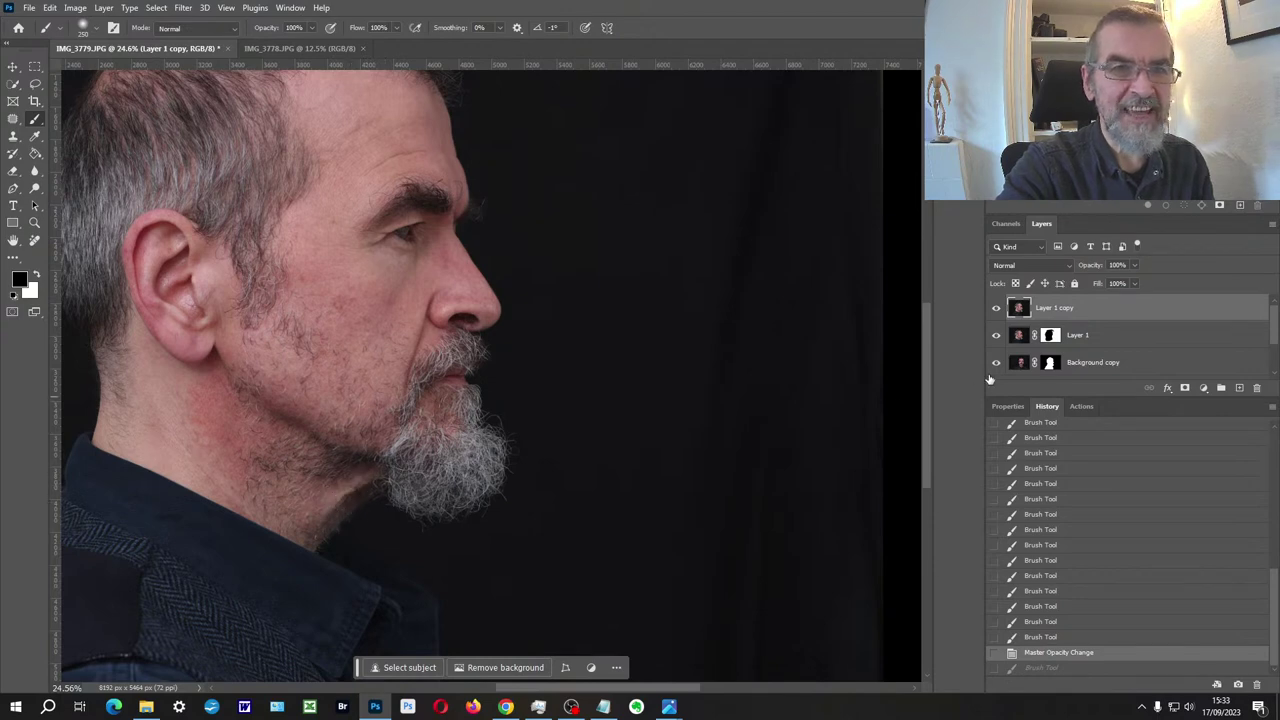
Set Layer 1 copy's opacity to 63% and move it so the profile's throat overlaps the frontal neck below the beard.
left_click(1134, 265)
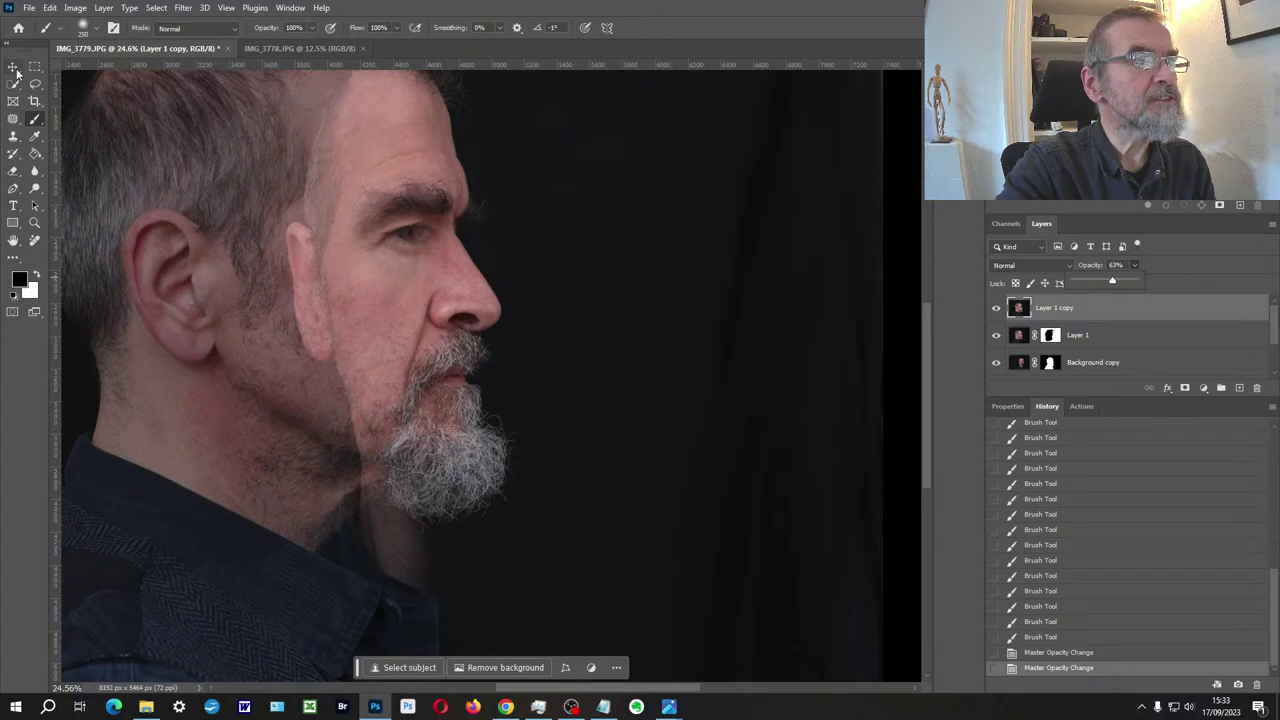
key("v")
mouse_move(319, 329)
left_mouse_down()
mouse_move(406, 342)
mouse_move(398, 357)
left_mouse_up()
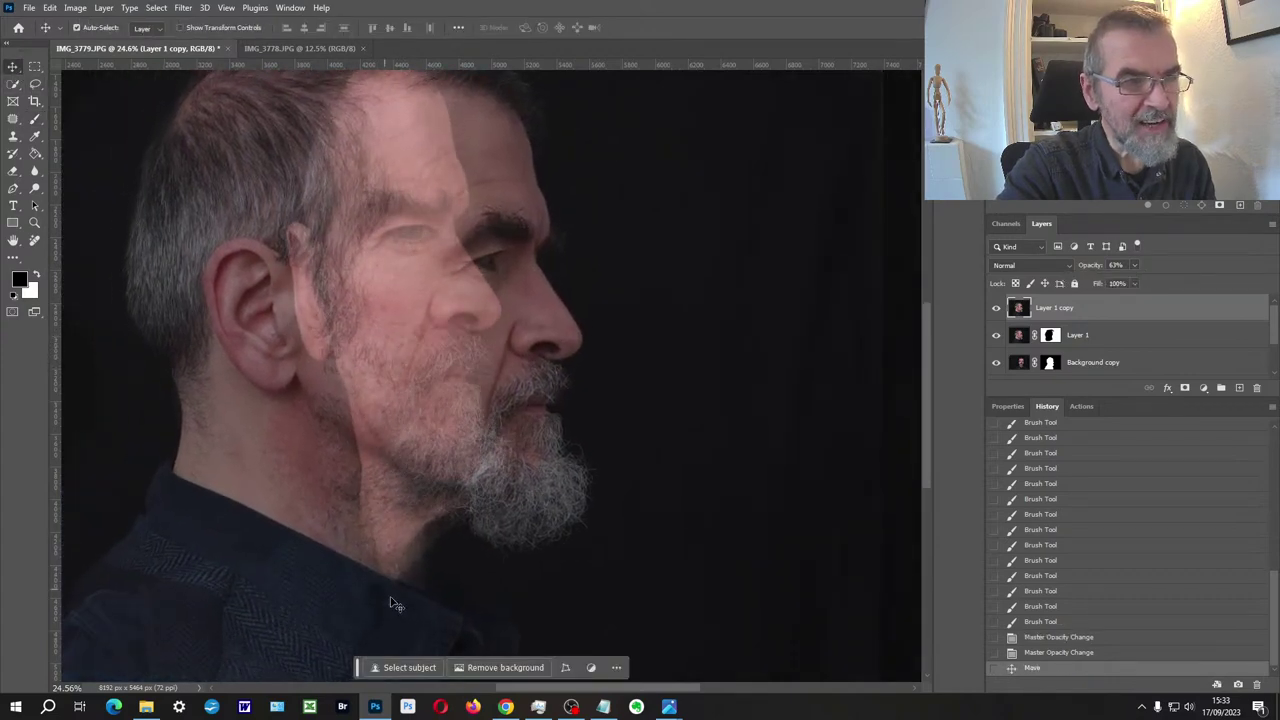
mouse_move(430, 525)
left_mouse_down()
mouse_move(396, 511)
mouse_move(412, 514)
left_mouse_up()
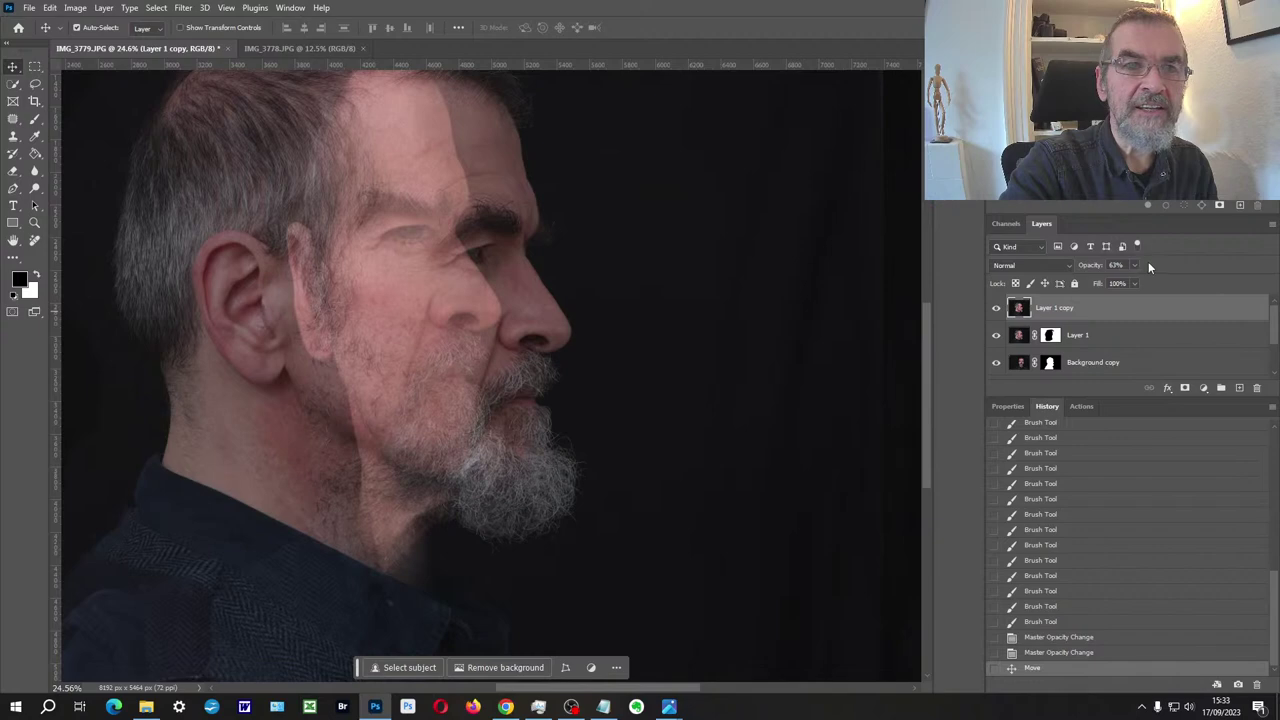
left_click_drag(1149, 285, 1162, 283)
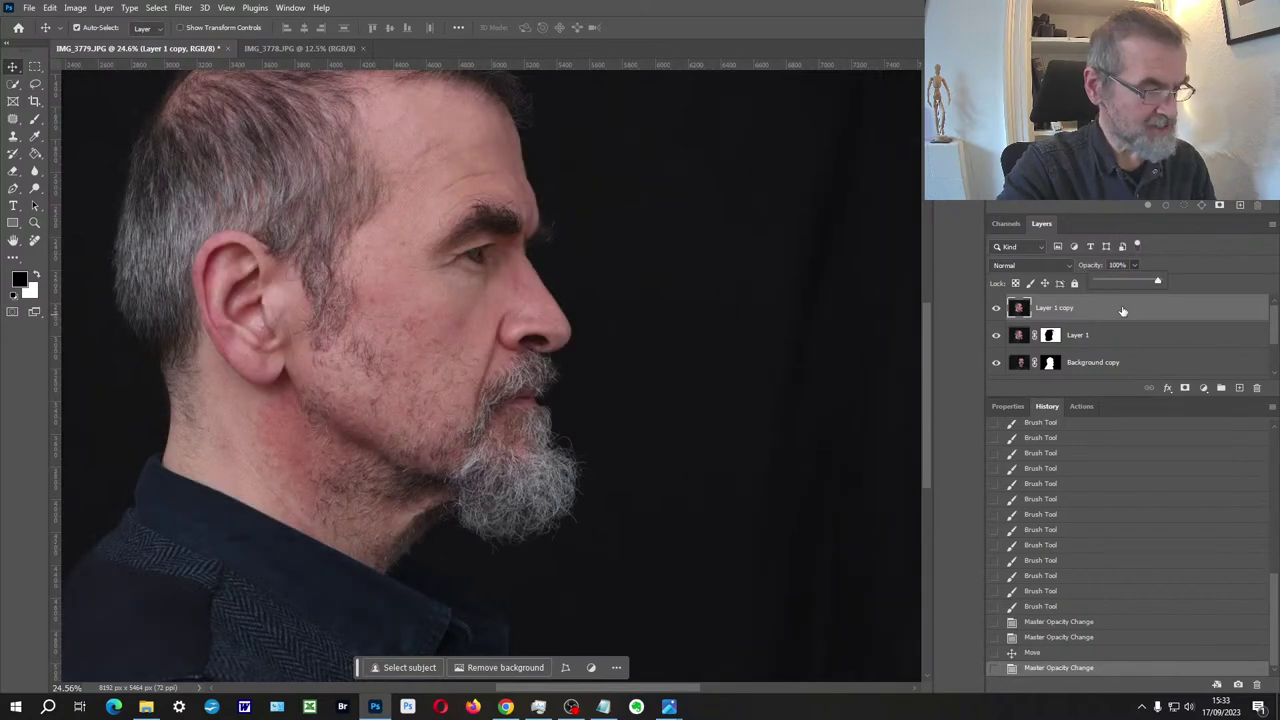
key("ctrl+minus")
key("ctrl+z")
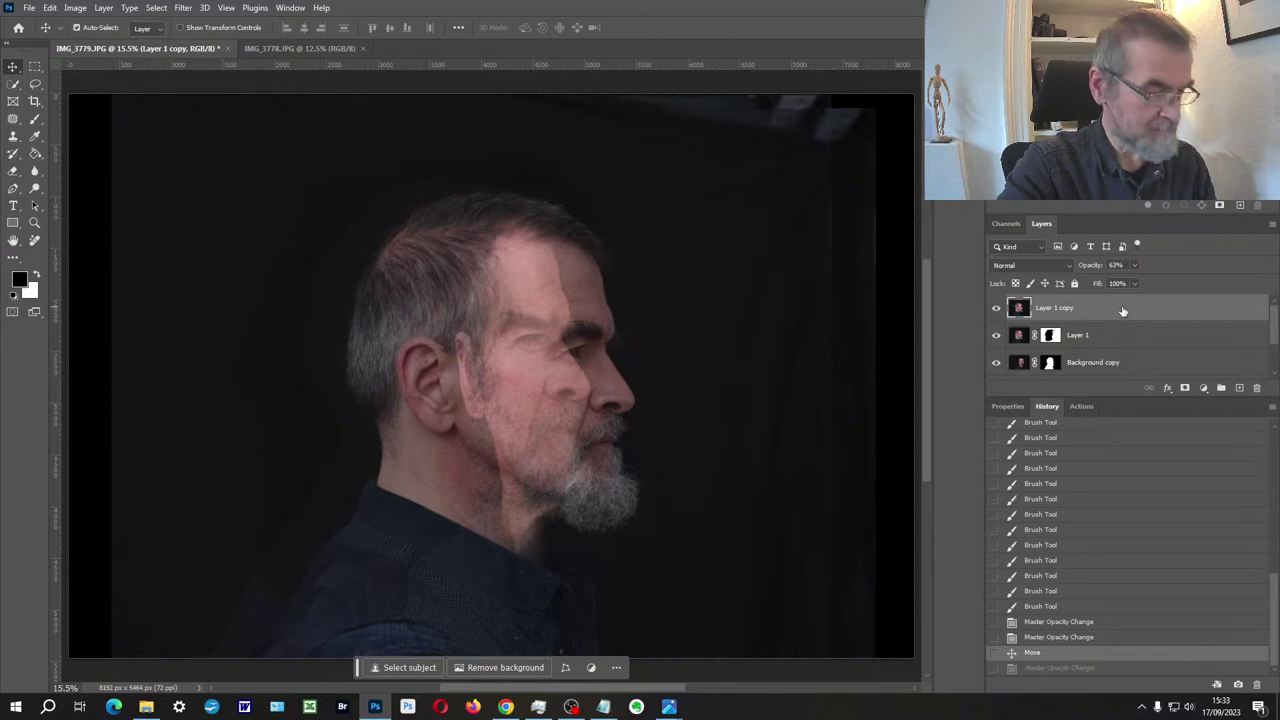
Add a black layer mask to Layer 1 copy and paint white on it below the beard to reveal the profile's throat.
left_click(1186, 389, "alt")
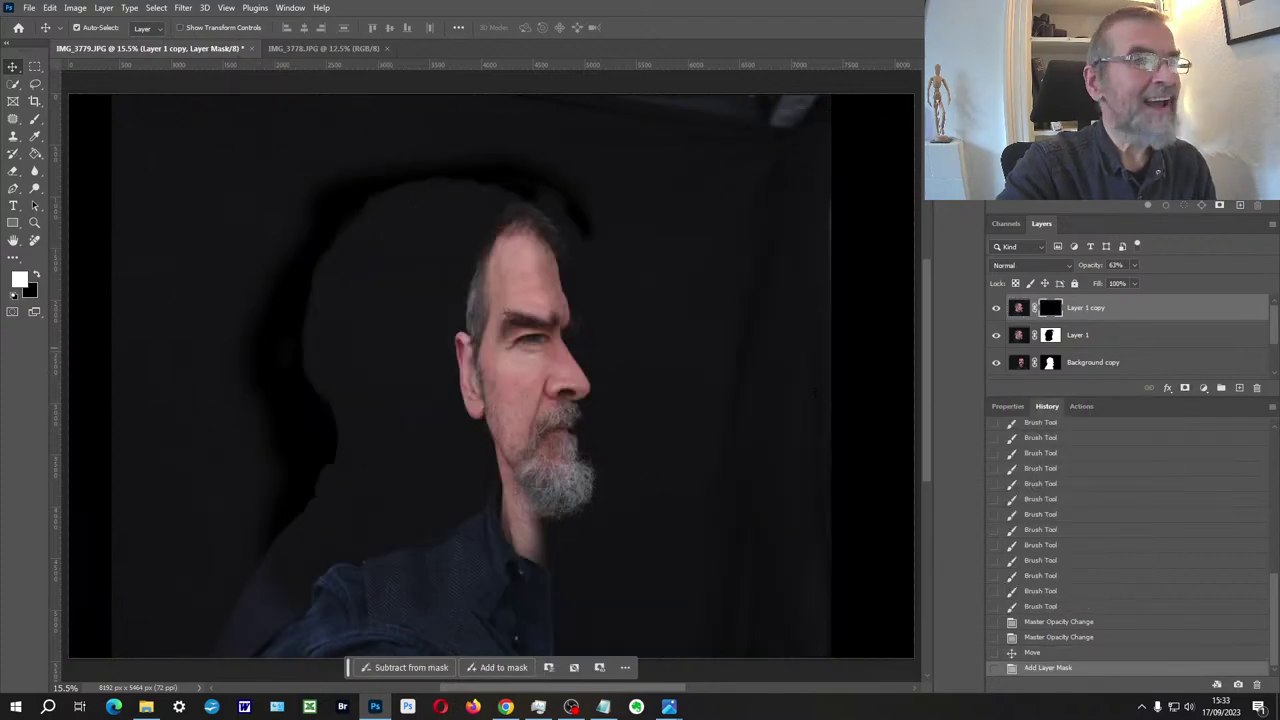
left_click(35, 118)
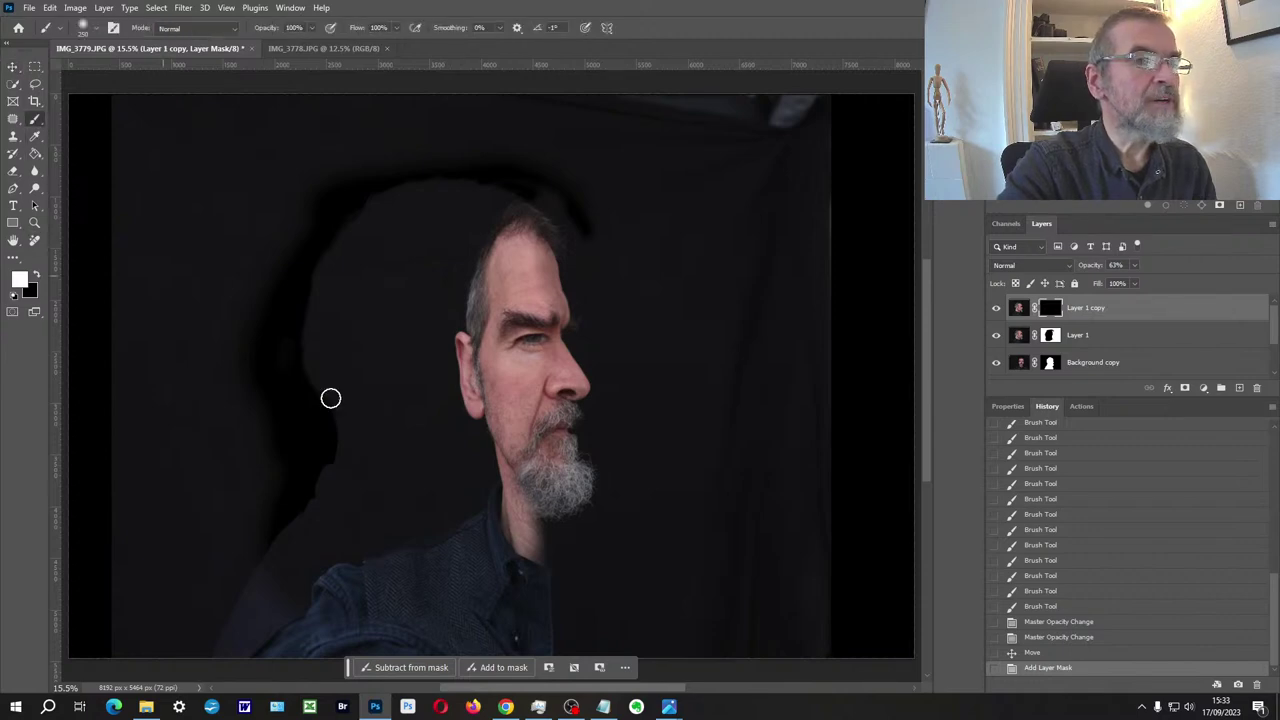
scroll(519, 528, "up", 5)
mouse_move(519, 528)
left_mouse_down()
mouse_move(506, 509)
mouse_move(517, 546)
mouse_move(503, 581)
mouse_move(543, 603)
mouse_move(554, 583)
left_mouse_up()
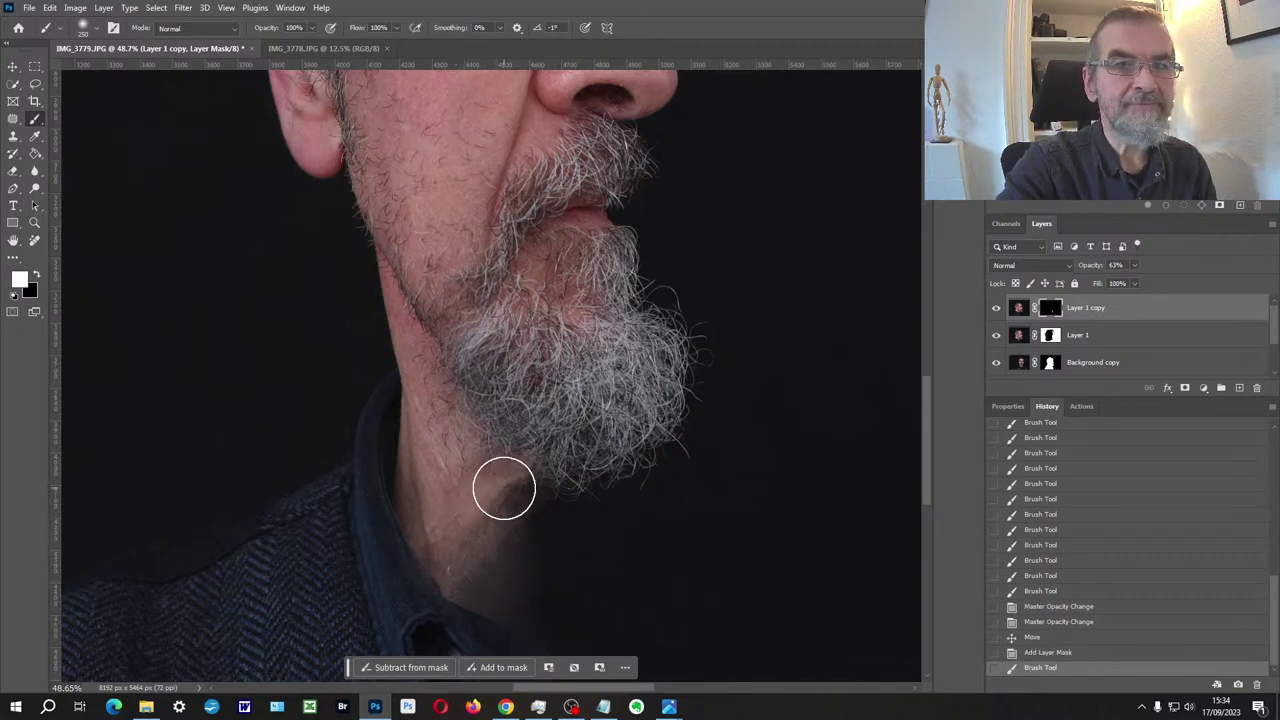
mouse_move(503, 489)
left_mouse_down()
mouse_move(509, 566)
mouse_move(557, 526)
left_mouse_up()
left_click_drag(516, 480, 530, 484)
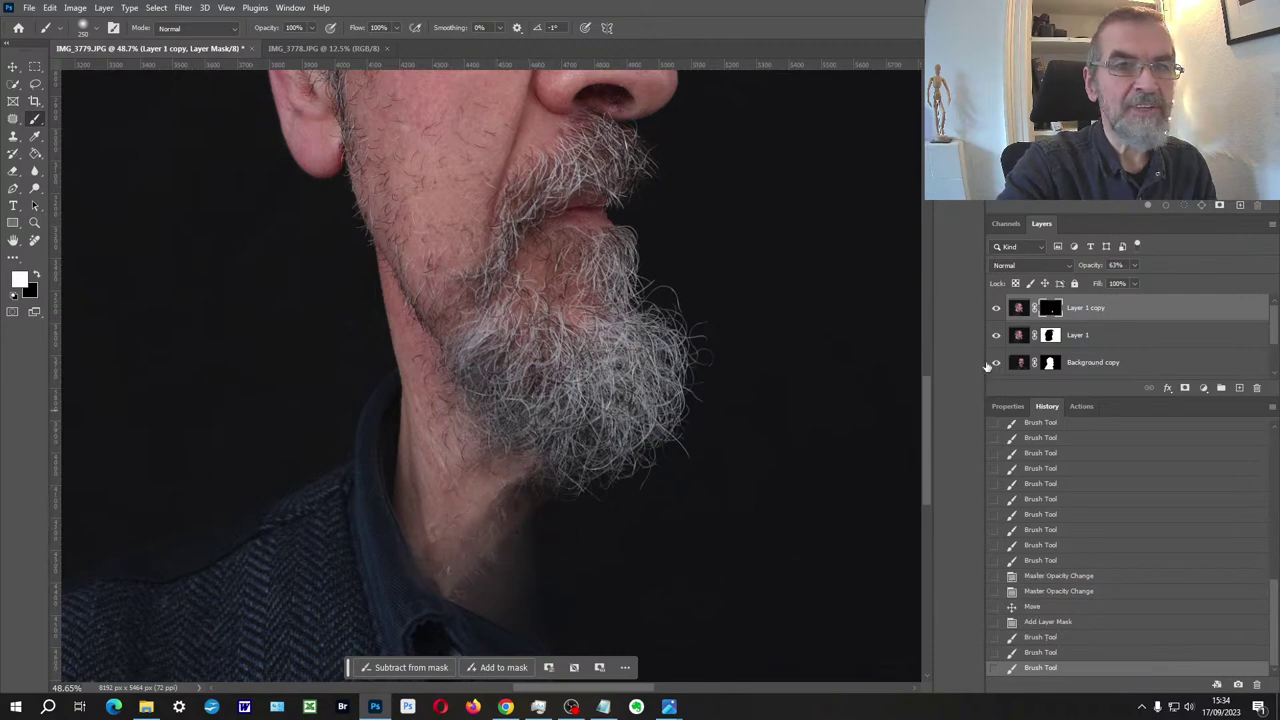
Paint black on Background copy's mask along the front of the neck to trim it to the throat's contour.
left_click(1052, 364)
mouse_move(577, 557)
left_mouse_down()
mouse_move(545, 560)
mouse_move(555, 569)
left_mouse_up()
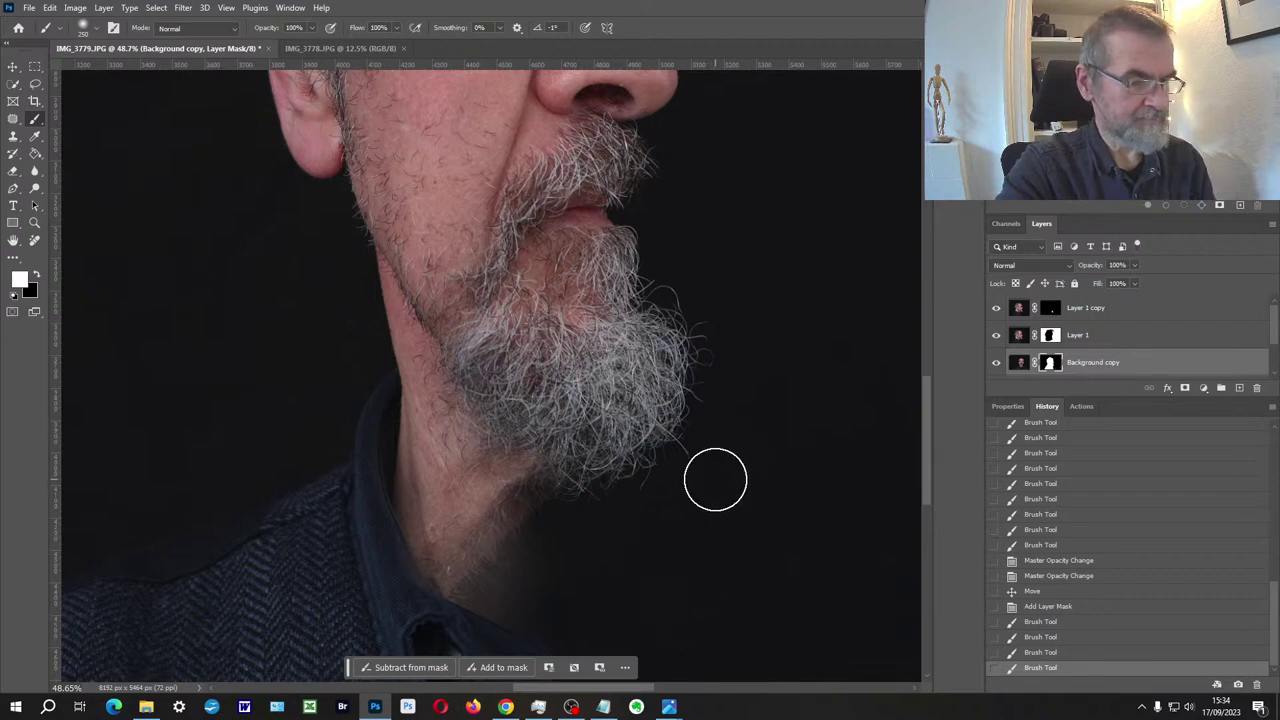
mouse_move(576, 572)
left_mouse_down()
mouse_move(509, 602)
mouse_move(546, 554)
mouse_move(530, 558)
mouse_move(502, 601)
mouse_move(554, 623)
mouse_move(594, 614)
mouse_move(575, 568)
mouse_move(555, 559)
mouse_move(516, 580)
mouse_move(546, 600)
left_mouse_up()
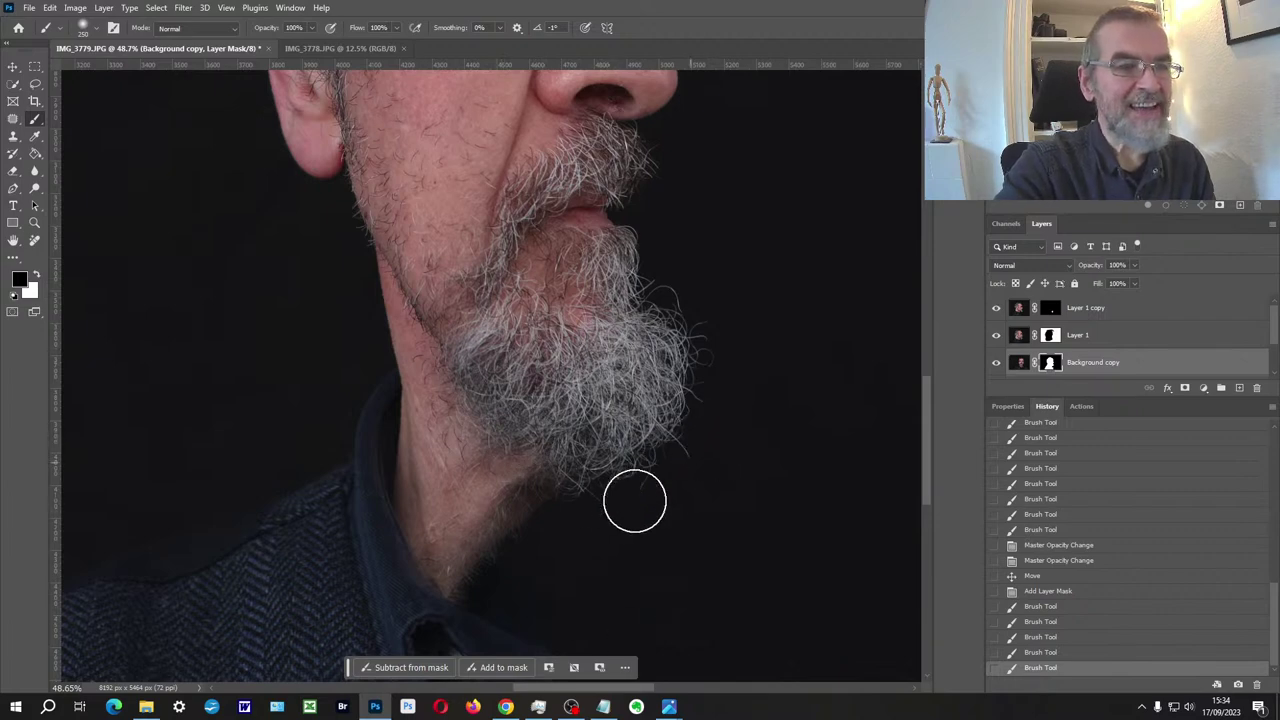
Paint black on Layer 1's mask over the shaded forehead and the stray eyebrow hairs beyond the profile's brow.
scroll(576, 485, "down", 3)
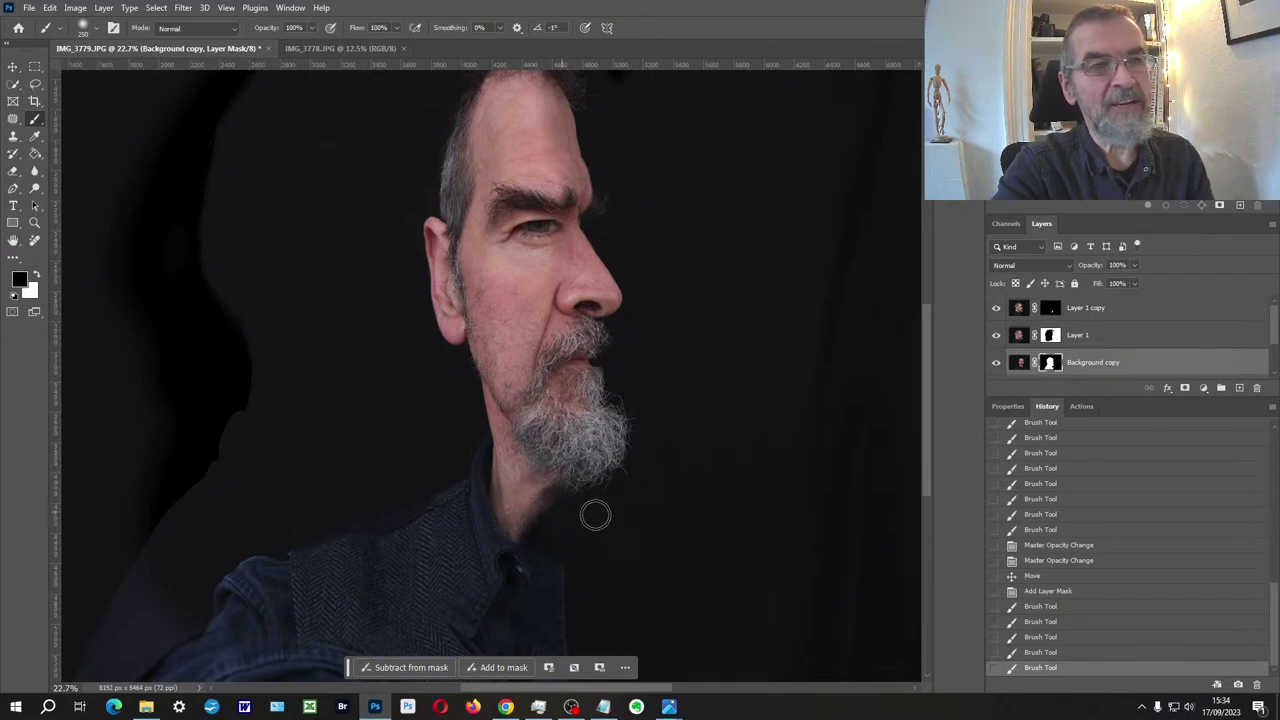
left_click_drag(557, 404, 543, 484)
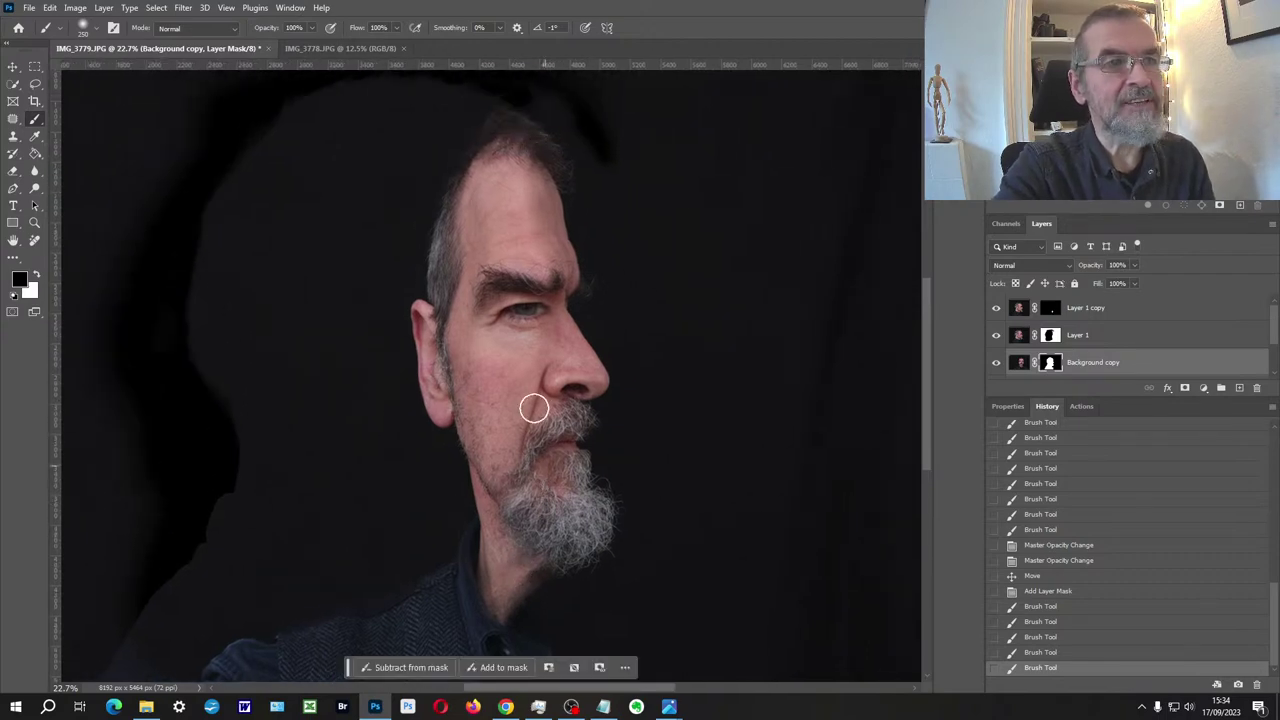
key("alt+bracketright")
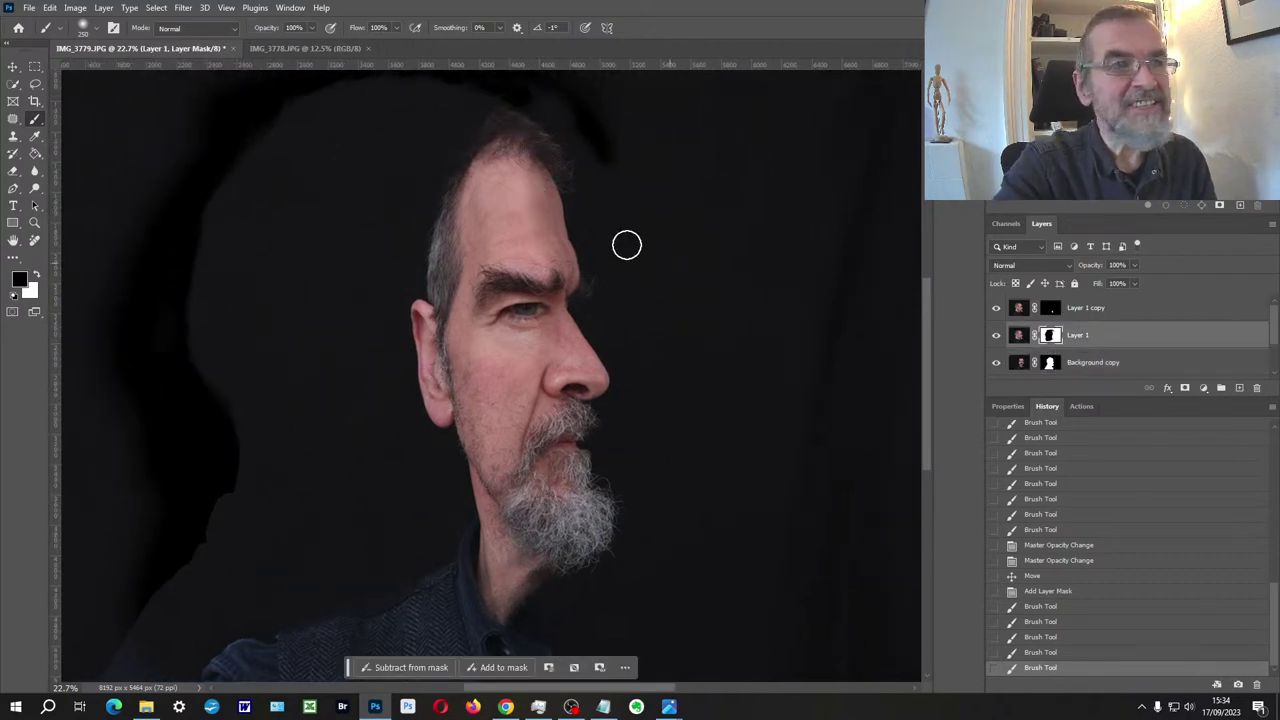
mouse_move(537, 186)
left_mouse_down()
mouse_move(563, 232)
mouse_move(552, 158)
mouse_move(540, 154)
mouse_move(543, 233)
mouse_move(565, 252)
mouse_move(562, 270)
mouse_move(580, 264)
mouse_move(582, 284)
mouse_move(529, 273)
mouse_move(515, 287)
mouse_move(599, 318)
mouse_move(599, 364)
mouse_move(794, 460)
left_mouse_up()
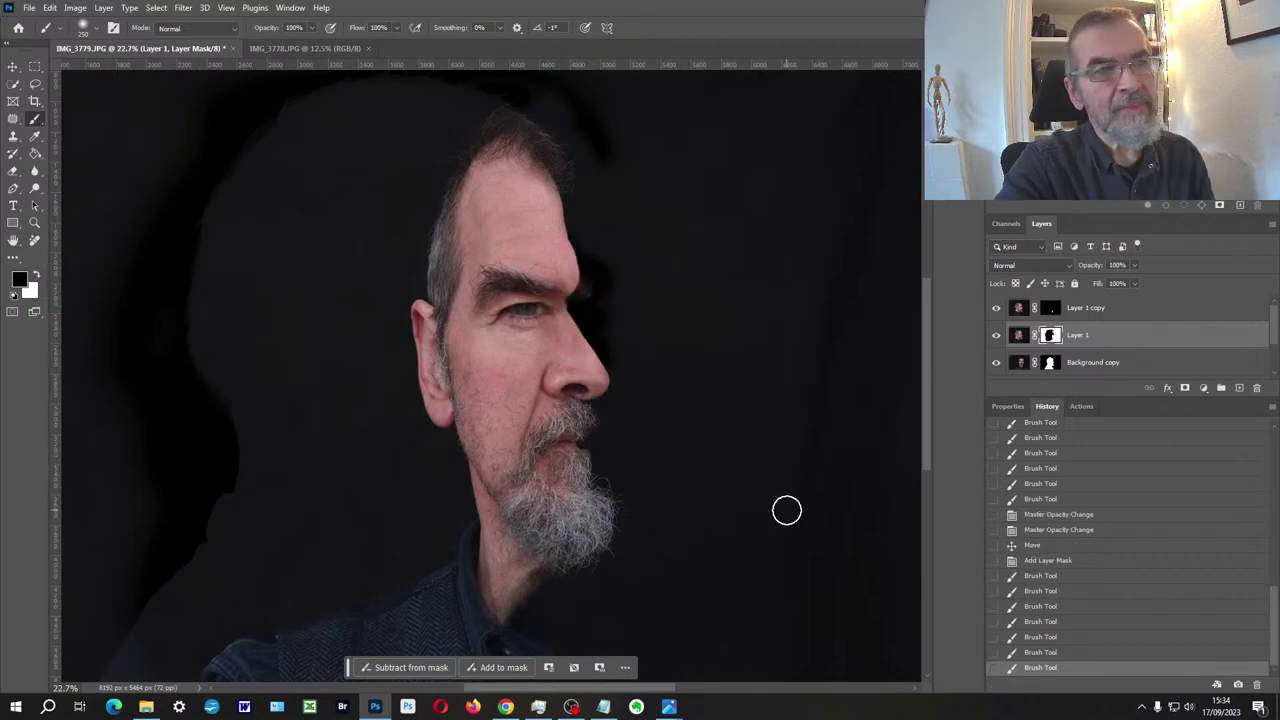
Select the whole canvas, copy its merged visible content and paste it as a new layer above Layer 1 copy.
scroll(709, 437, "down", 3)
left_click_drag(701, 429, 641, 414)
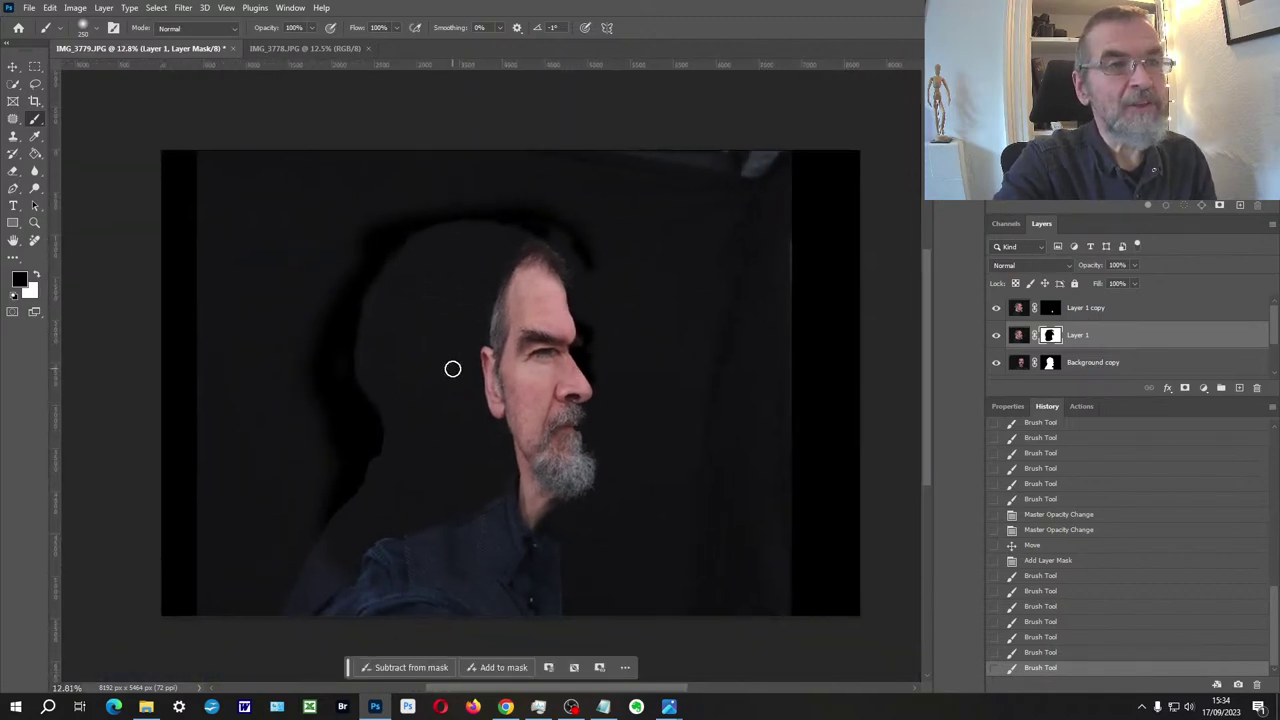
left_click(1092, 308)
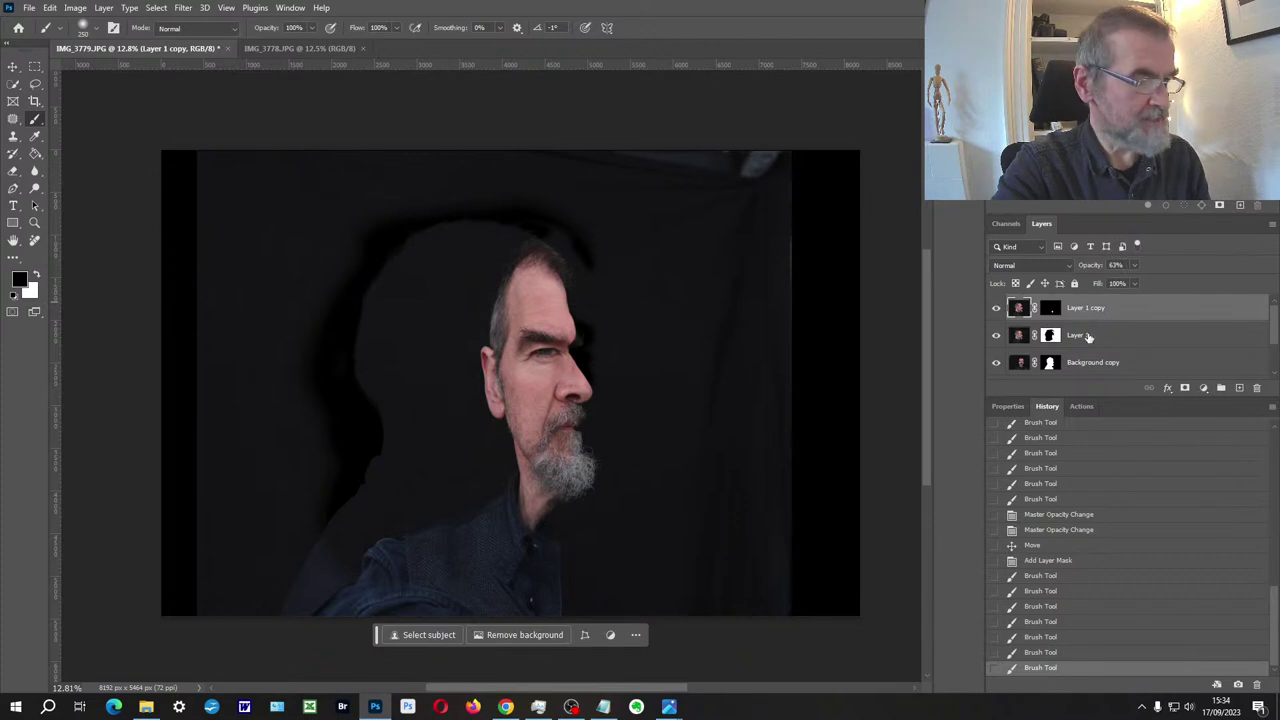
key("ctrl+a")
key("ctrl+v")
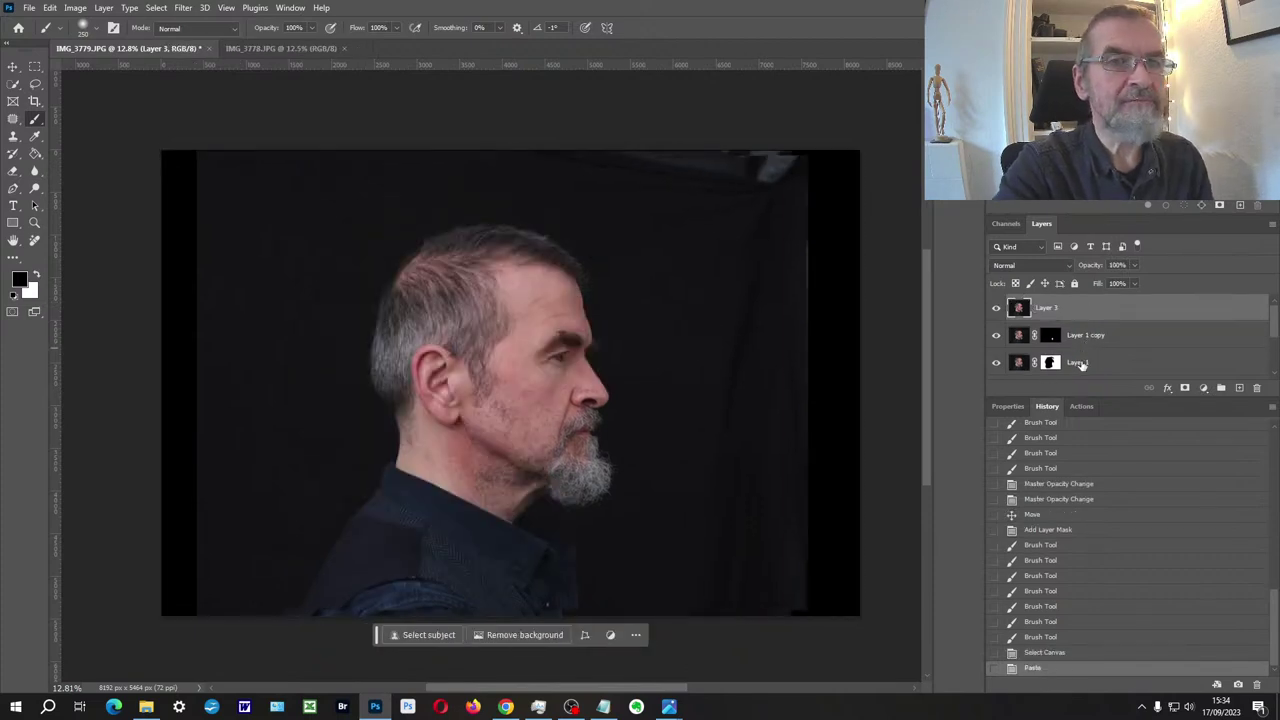
key("ctrl+z")
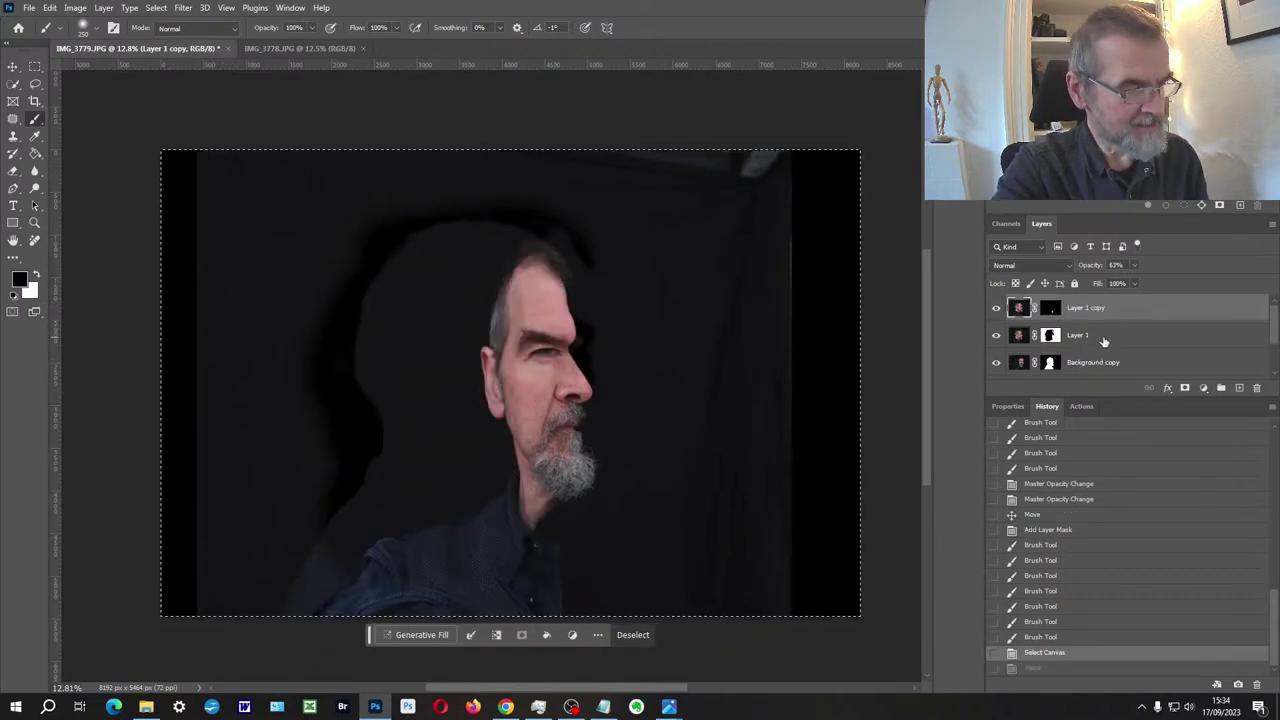
key("ctrl+shift+z")
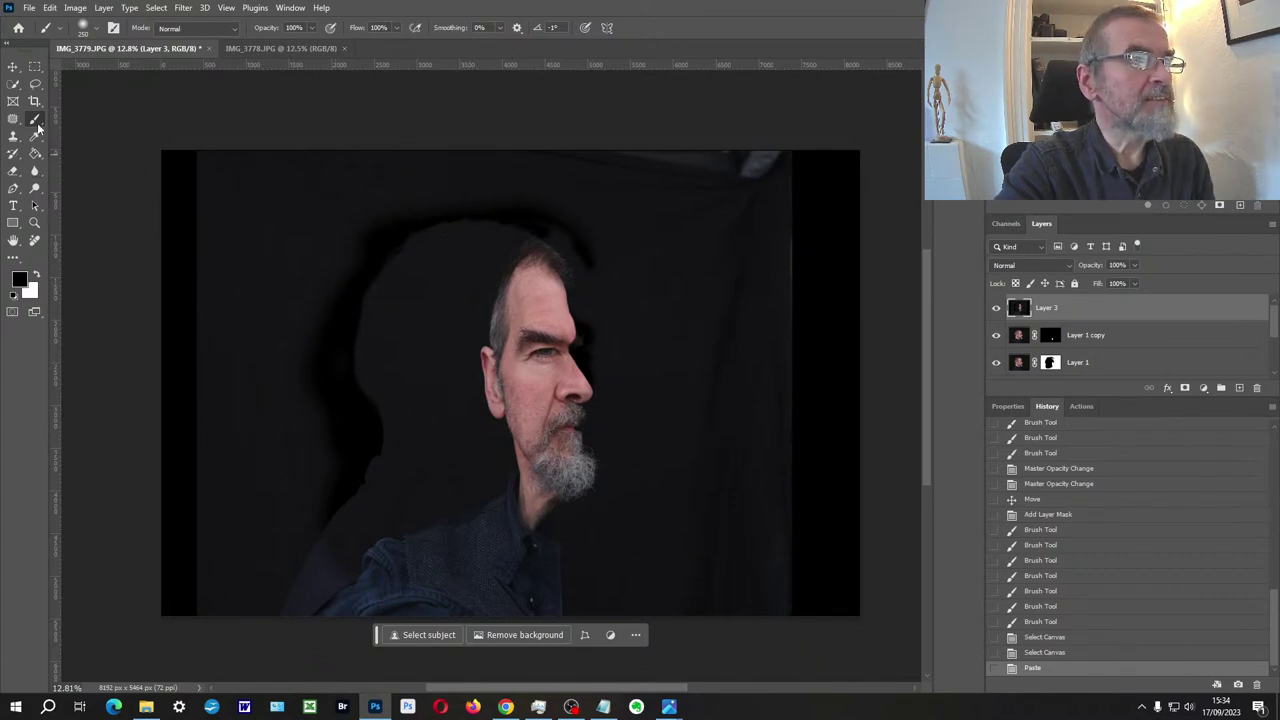
Paint the background around the head and shoulders black on Layer 3, enlarging the brush to 800 px.
left_click(22, 281)
left_click(588, 96)
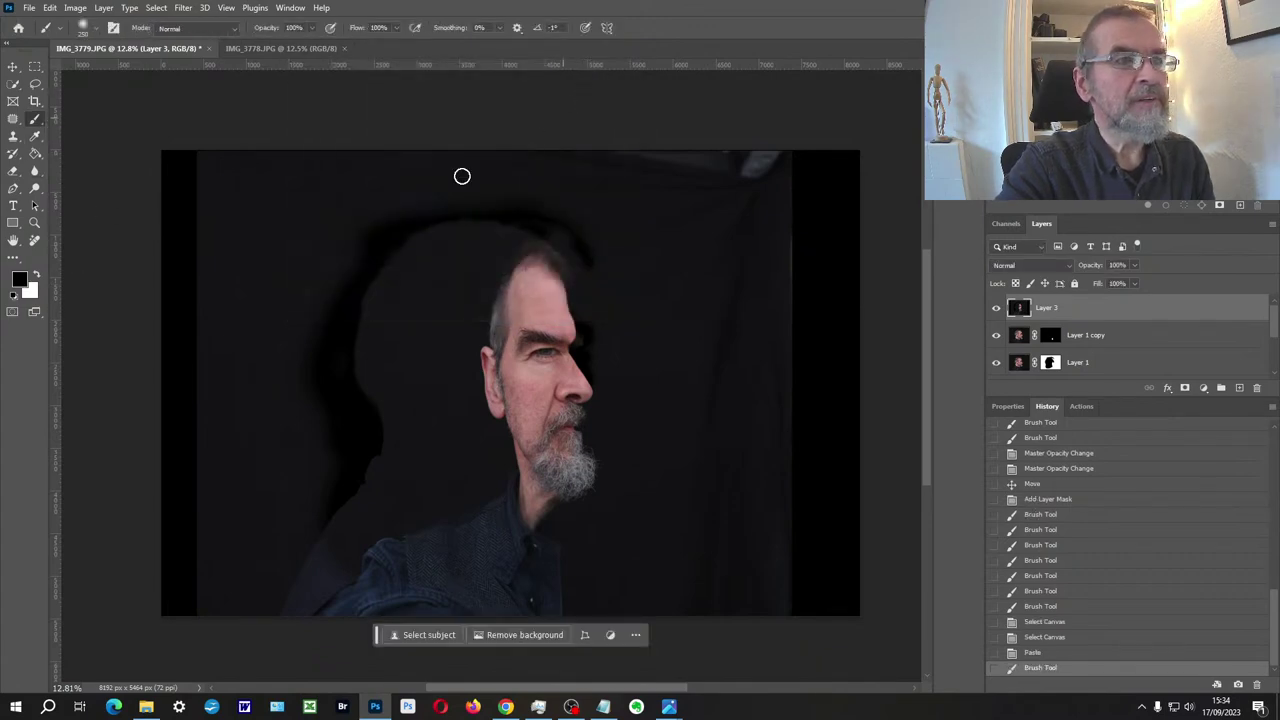
key("bracketright")
key("bracketright")
key("bracketright")
mouse_move(394, 229)
left_mouse_down()
mouse_move(343, 325)
mouse_move(356, 290)
mouse_move(459, 172)
mouse_move(420, 154)
mouse_move(227, 179)
mouse_move(306, 172)
mouse_move(391, 254)
mouse_move(343, 351)
mouse_move(316, 474)
mouse_move(287, 434)
mouse_move(383, 335)
mouse_move(268, 300)
mouse_move(418, 379)
mouse_move(453, 290)
mouse_move(525, 194)
mouse_move(614, 152)
mouse_move(622, 172)
mouse_move(759, 219)
mouse_move(816, 207)
mouse_move(755, 203)
mouse_move(653, 235)
mouse_move(801, 364)
mouse_move(815, 410)
mouse_move(657, 595)
mouse_move(672, 614)
mouse_move(698, 591)
mouse_move(719, 233)
mouse_move(677, 334)
mouse_move(671, 259)
mouse_move(640, 206)
mouse_move(590, 220)
mouse_move(360, 346)
mouse_move(361, 483)
mouse_move(284, 586)
mouse_move(238, 537)
mouse_move(196, 544)
mouse_move(283, 459)
mouse_move(263, 284)
mouse_move(194, 433)
mouse_move(159, 613)
mouse_move(255, 540)
mouse_move(389, 397)
mouse_move(407, 446)
mouse_move(354, 451)
left_mouse_up()
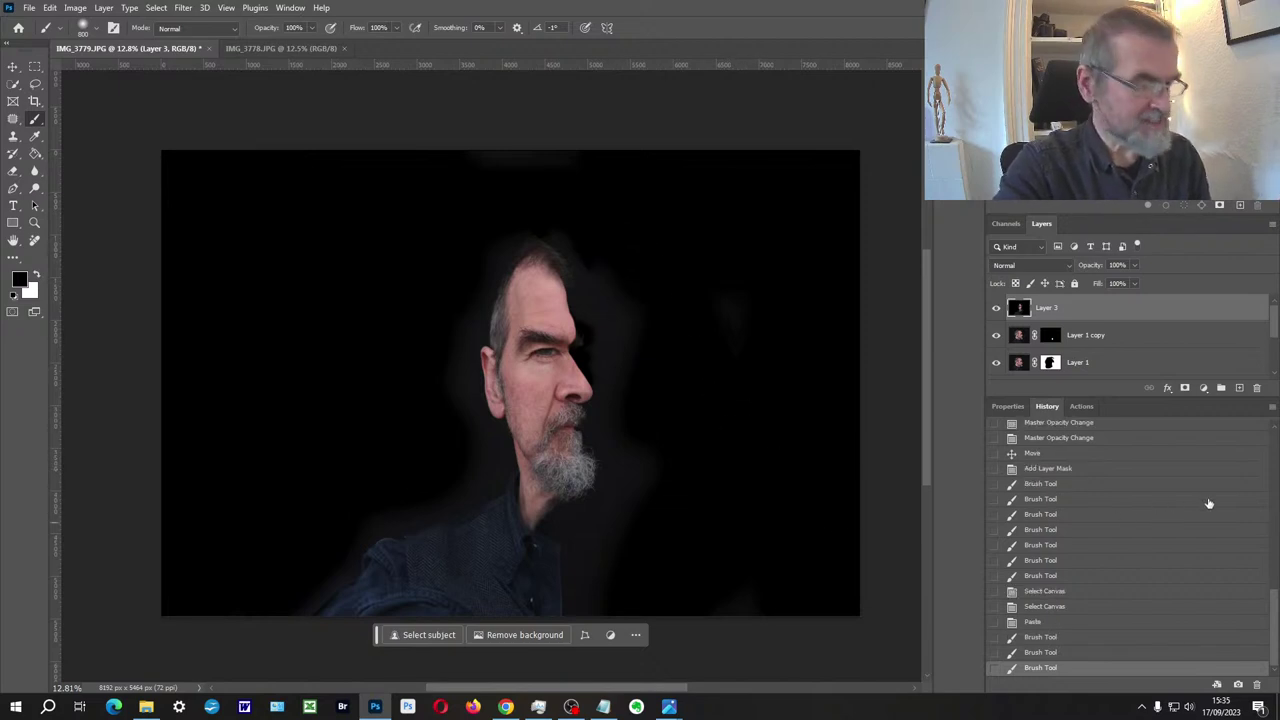
Apply the Camera Raw Filter to Layer 3 with Exposure +0.35, Contrast +10, Shadows -13, Blacks -31 and Clarity +25.
left_click(187, 12)
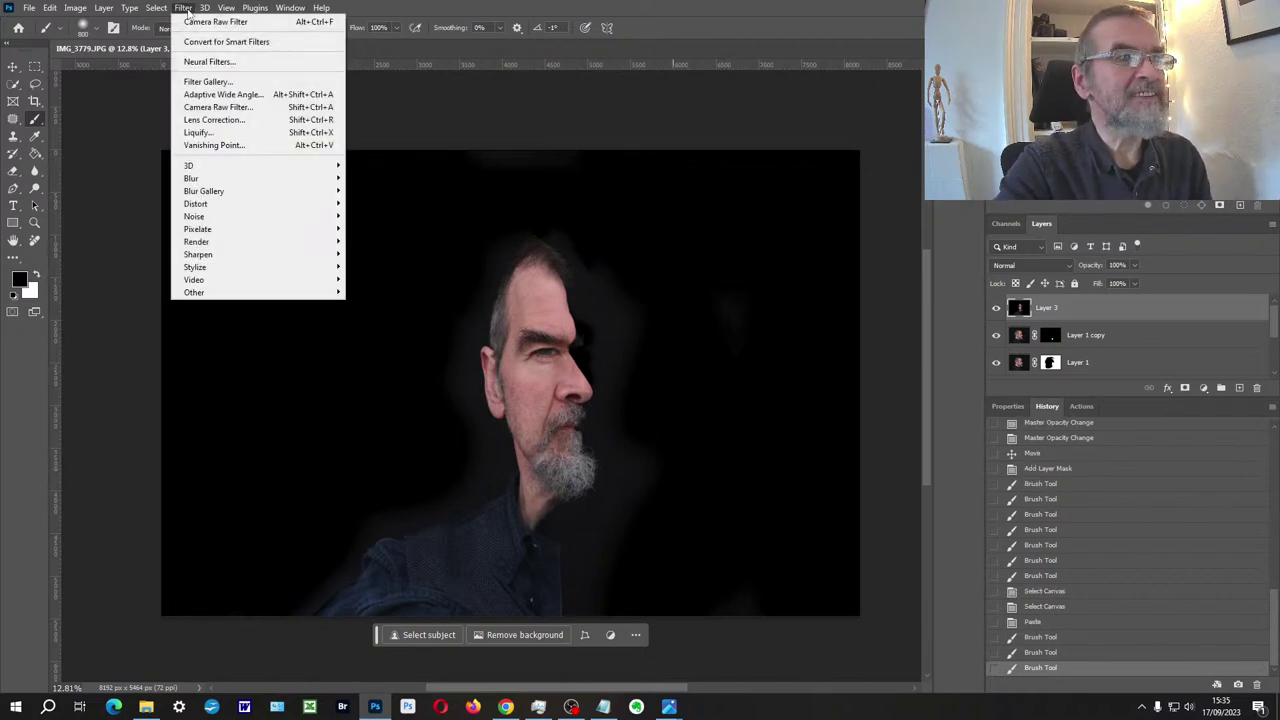
left_click(207, 106)
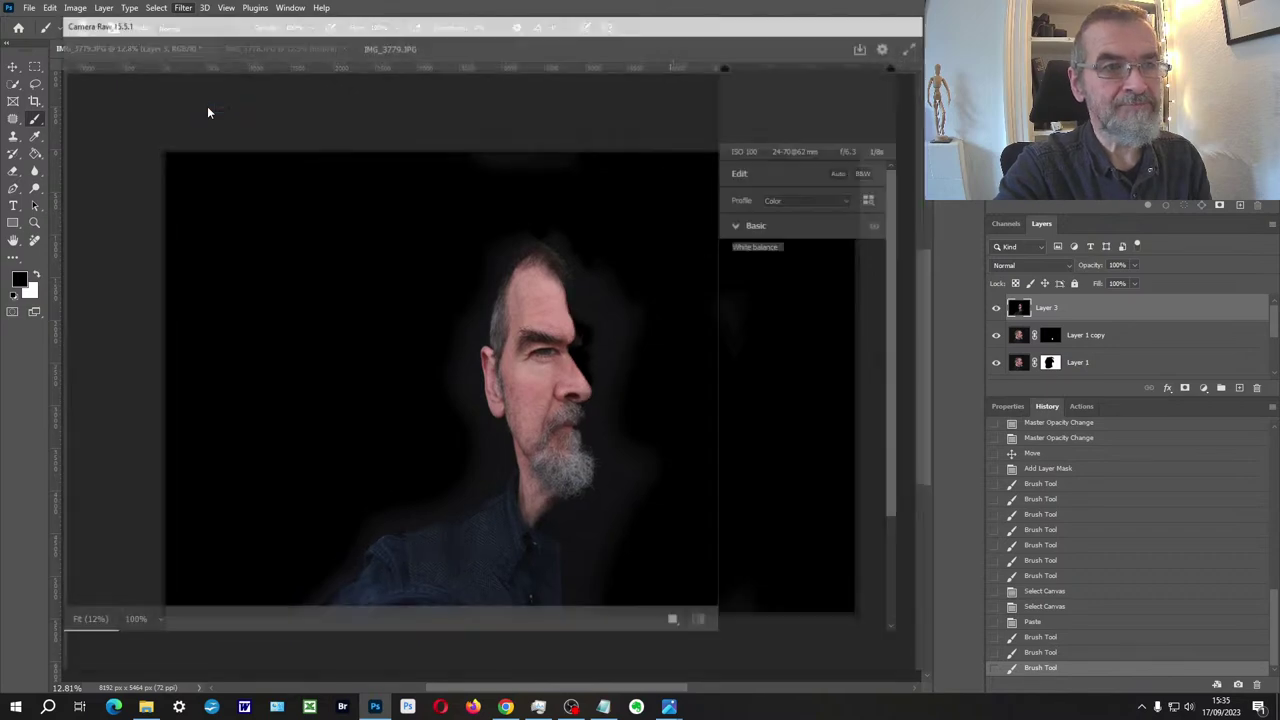
scroll(458, 394, "up", 5)
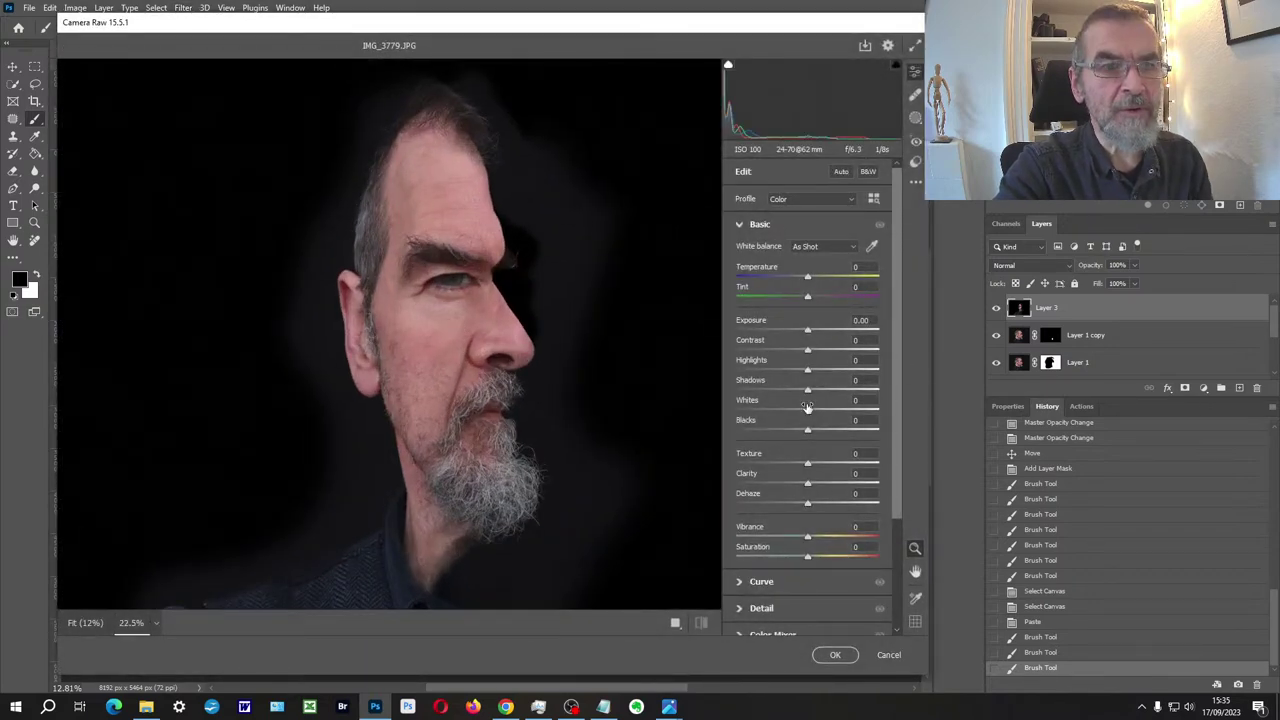
mouse_move(808, 432)
left_mouse_down()
mouse_move(768, 432)
mouse_move(880, 430)
mouse_move(785, 432)
left_mouse_up()
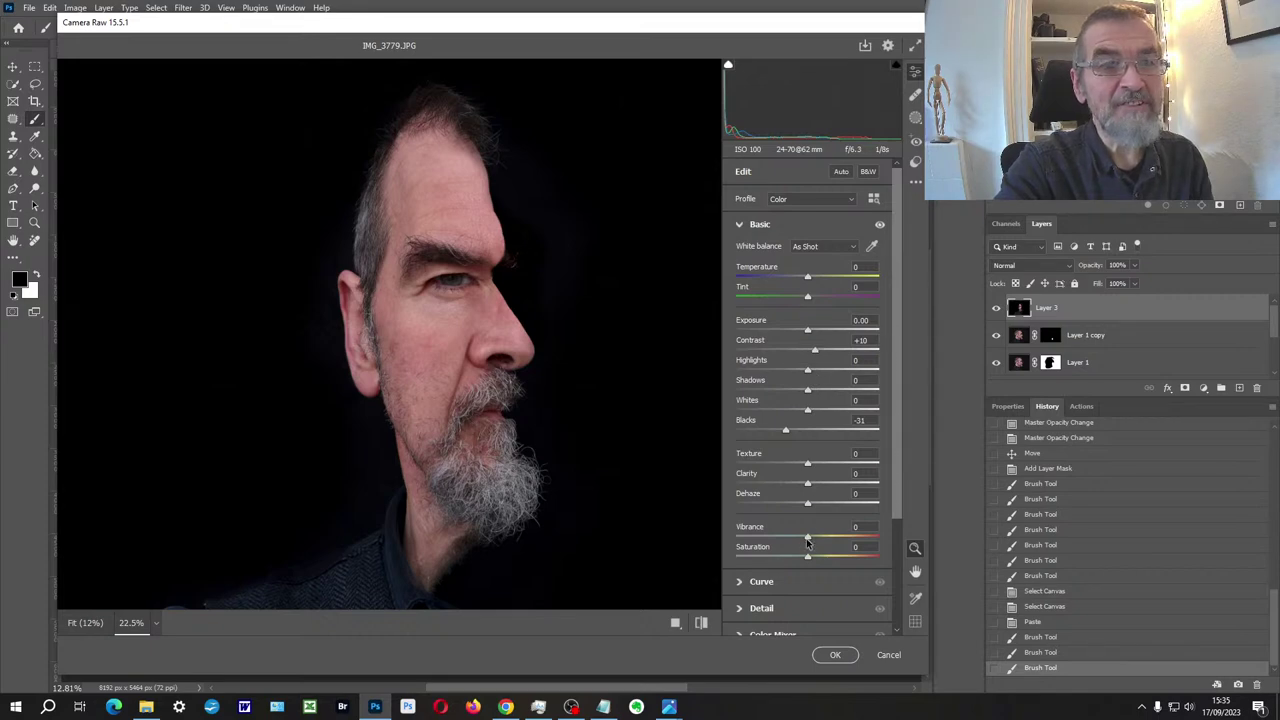
mouse_move(808, 484)
left_mouse_down()
mouse_move(841, 484)
mouse_move(826, 486)
left_mouse_up()
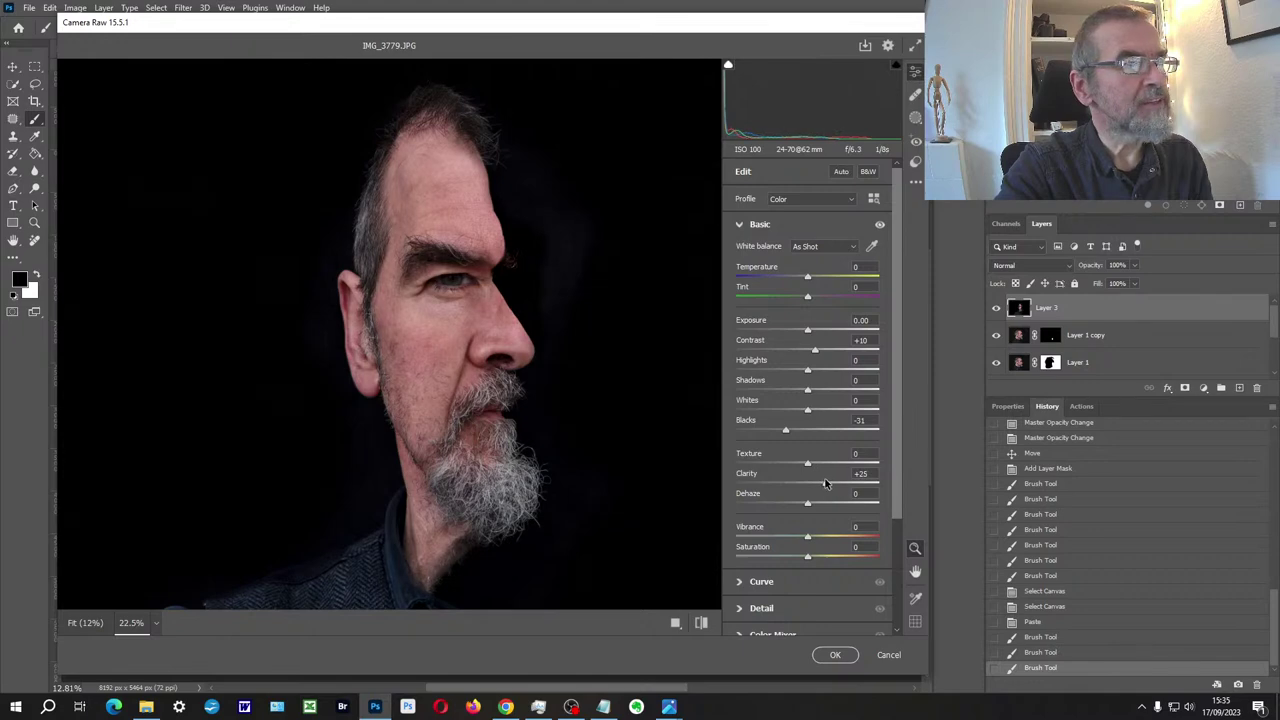
left_click_drag(812, 334, 815, 334)
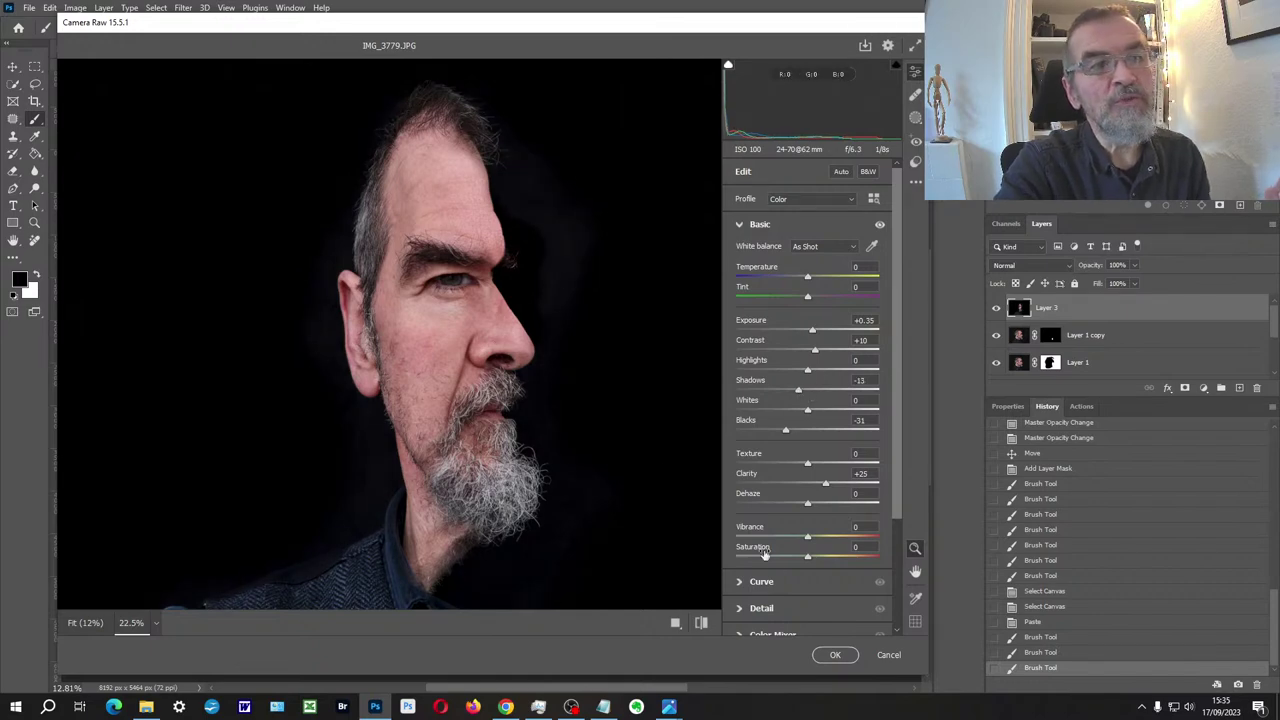
left_click(835, 654)
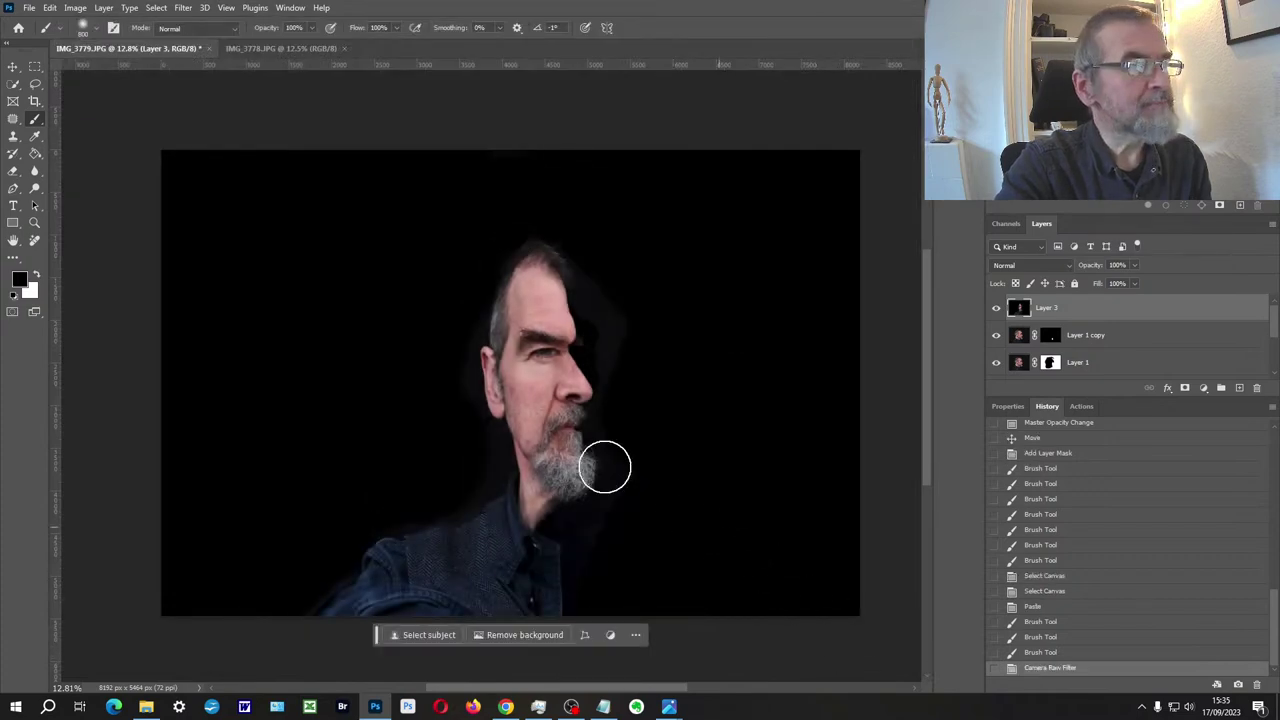
Crop the canvas to an upright head-and-shoulders frame of about 3261 x 4247 px around the face.
left_click(34, 101)
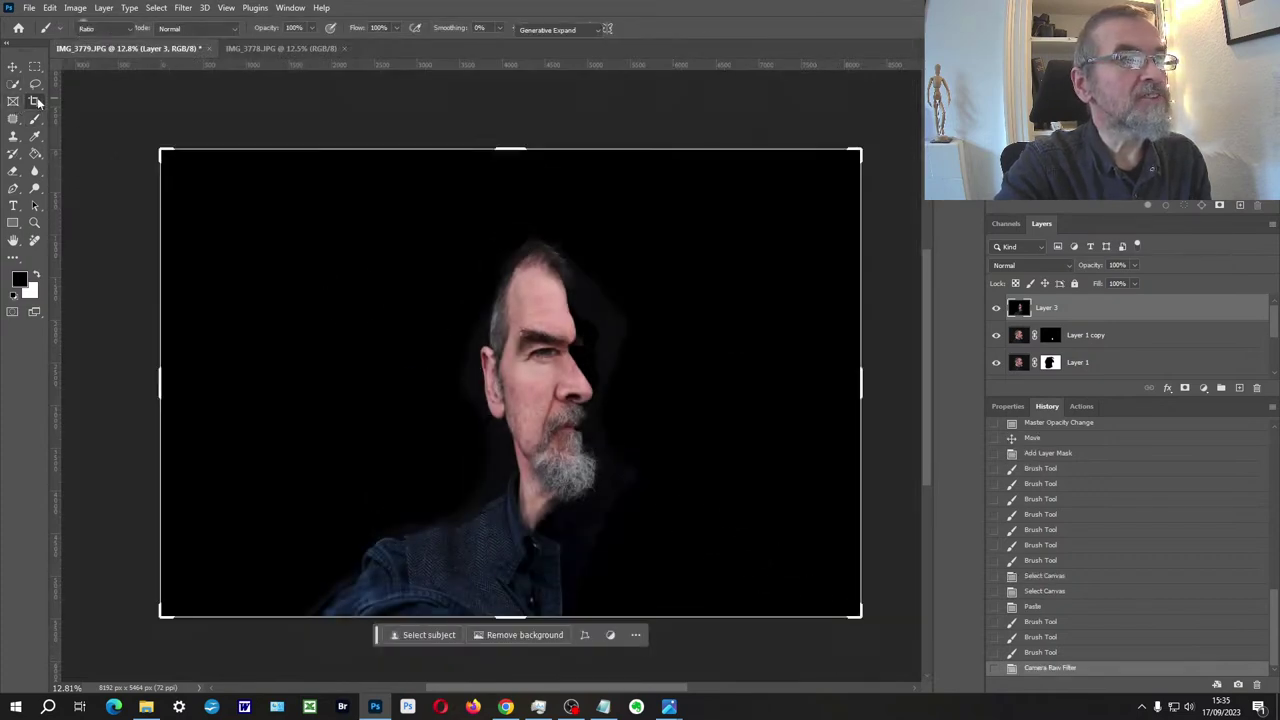
left_click_drag(153, 385, 385, 392)
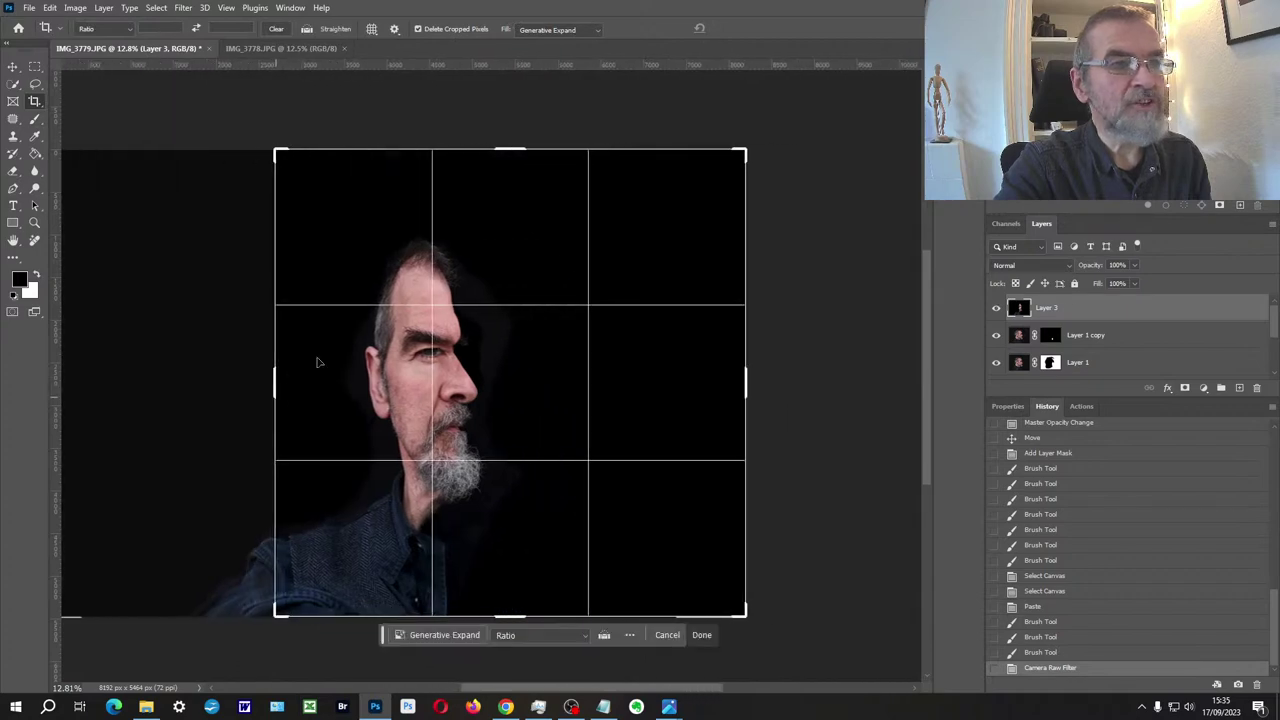
left_click_drag(508, 150, 508, 182)
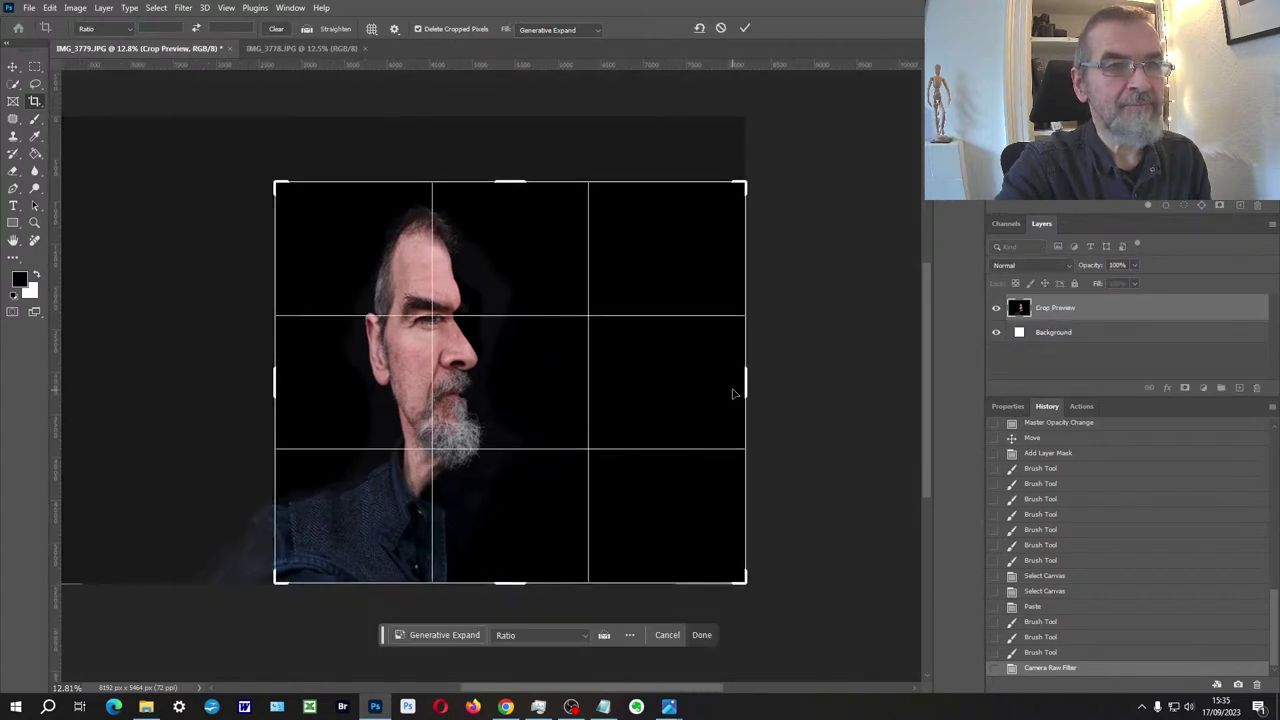
left_click_drag(745, 383, 719, 383)
left_click_drag(502, 383, 530, 390)
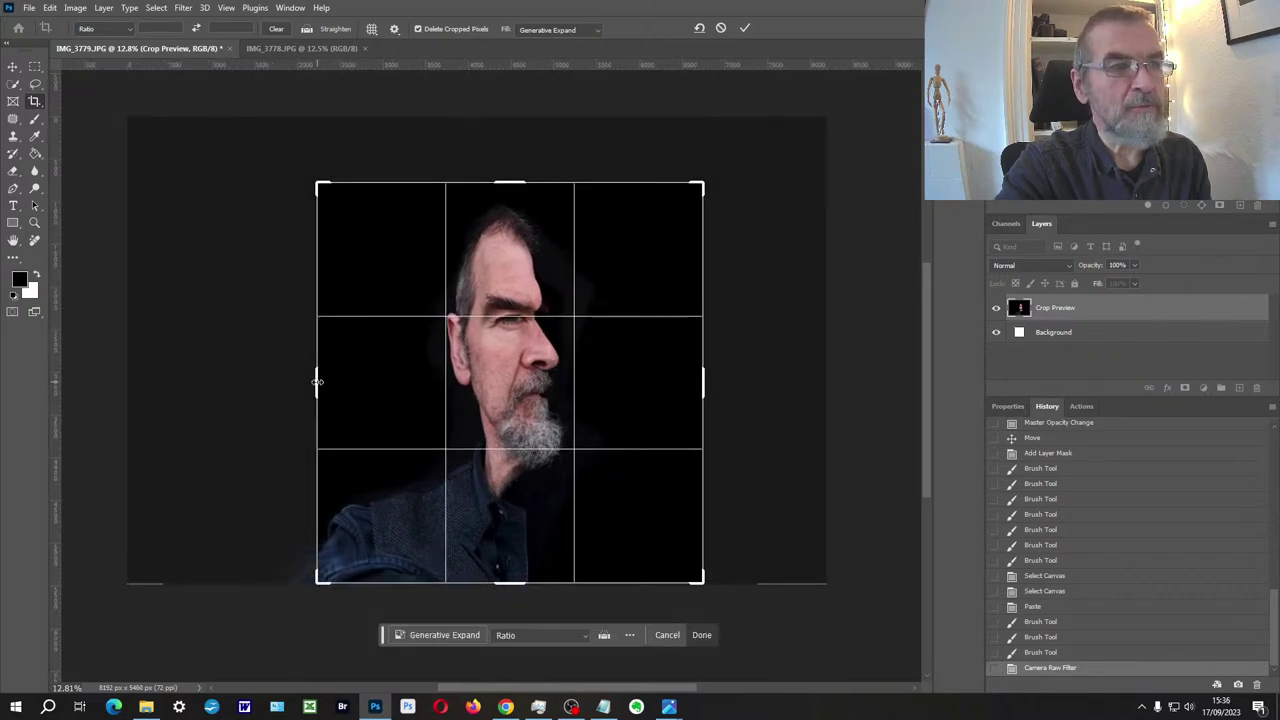
left_click_drag(317, 381, 340, 381)
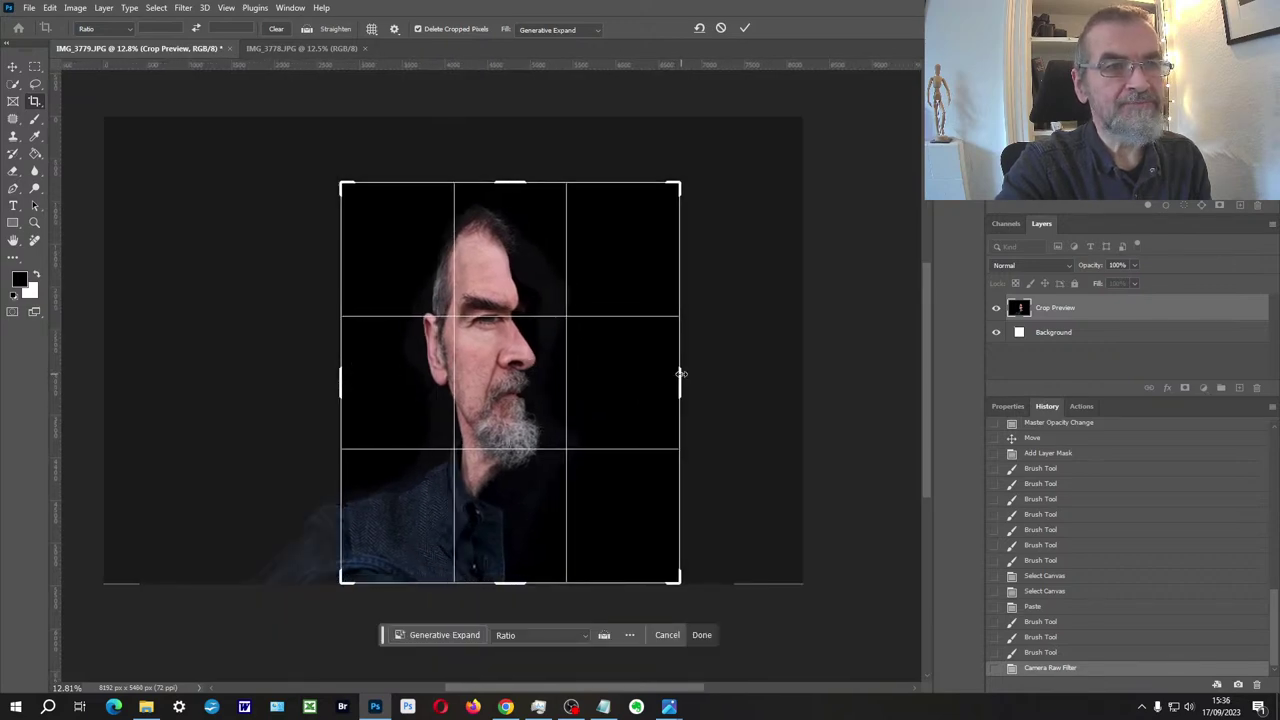
left_click_drag(680, 374, 652, 376)
left_click_drag(510, 577, 510, 545)
key("Return")
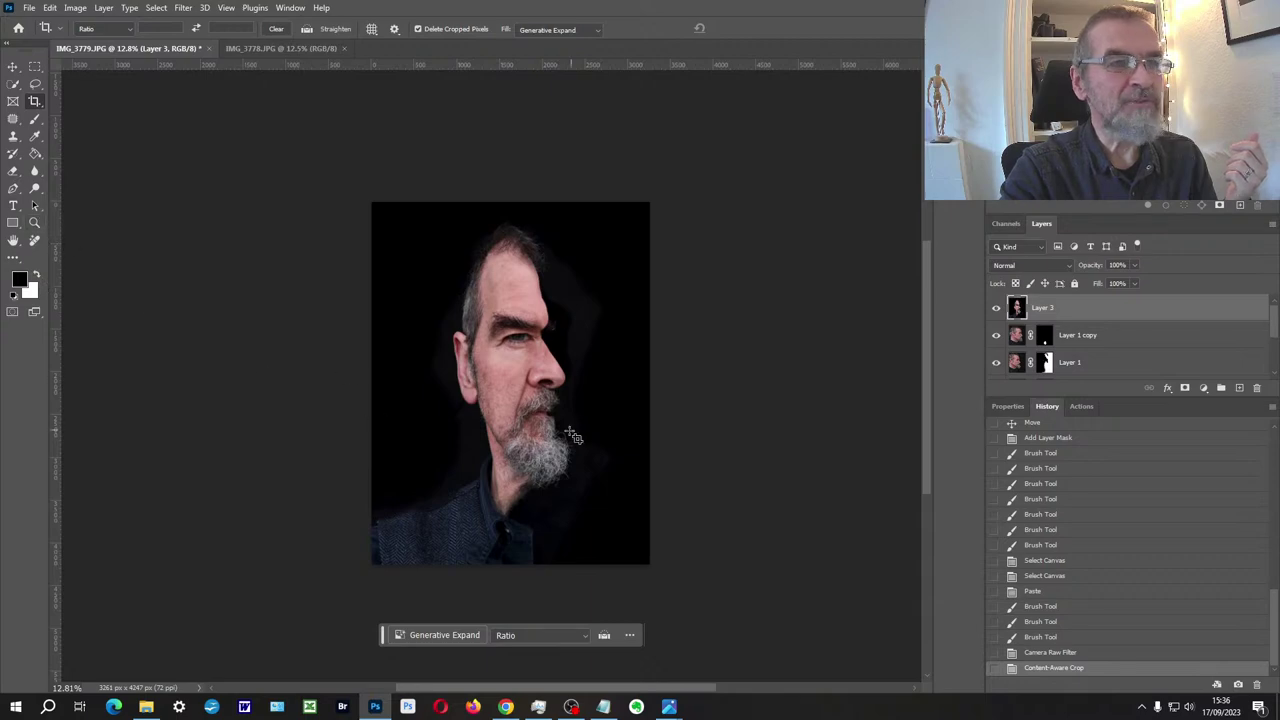
Lighten the eye with the Dodge tool on midtones at 4% exposure and undo the last dodge stroke.
scroll(548, 430, "up", 5)
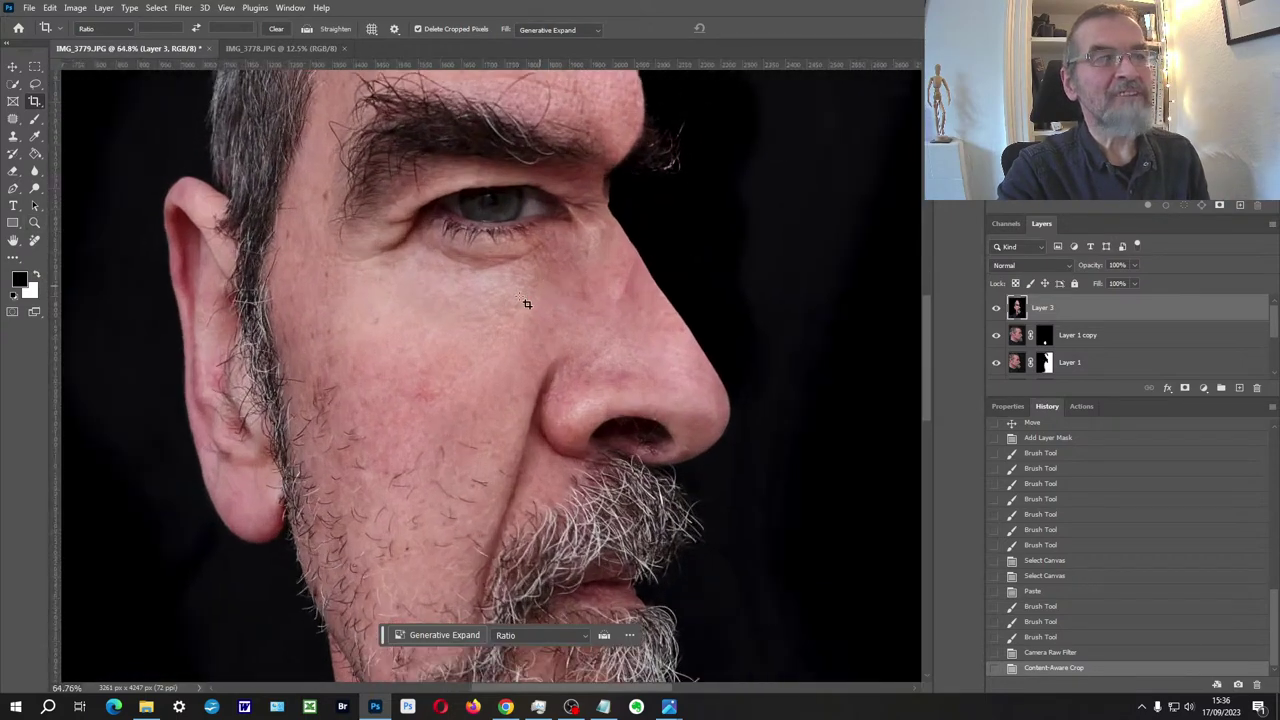
scroll(480, 325, "up", 3)
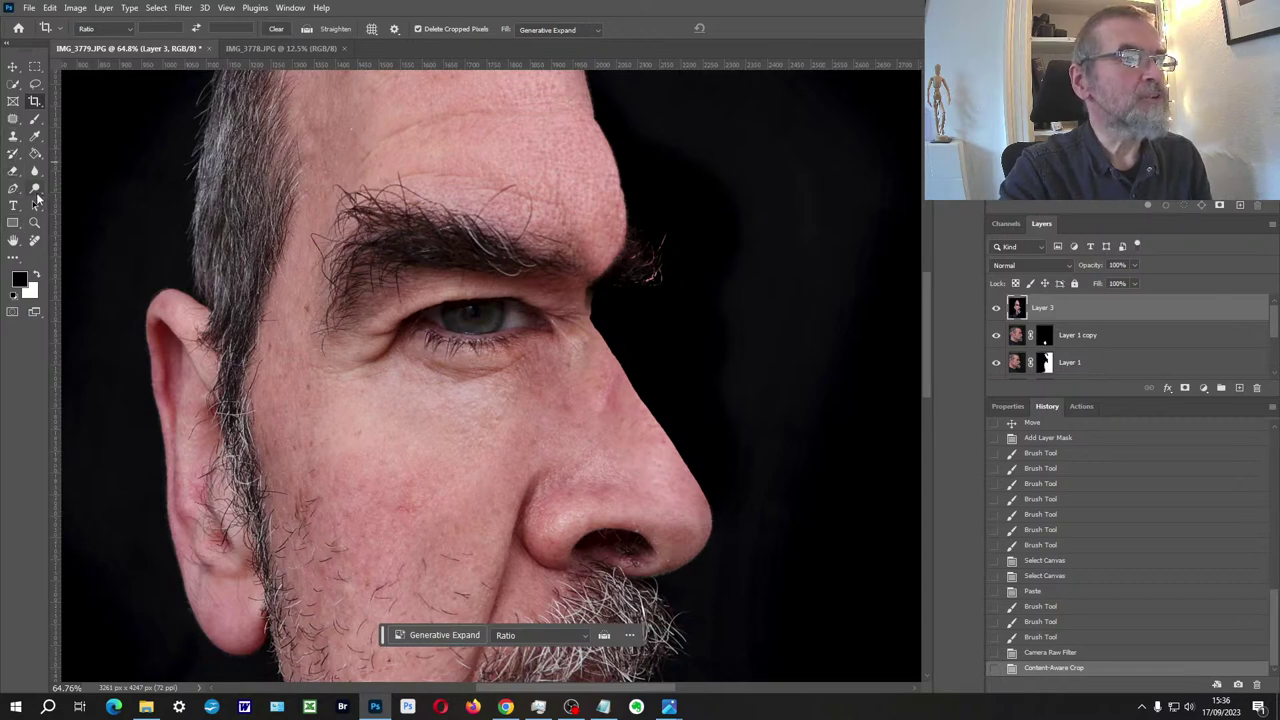
left_click(34, 189)
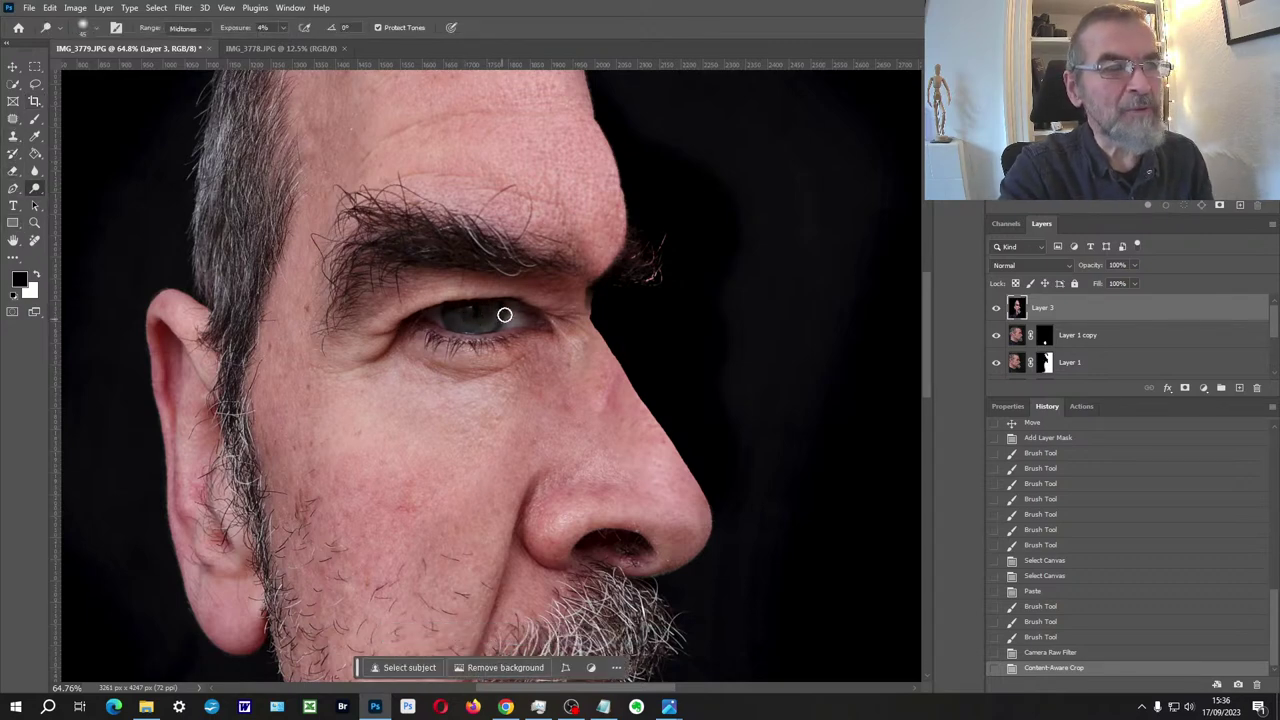
left_click_drag(485, 320, 506, 305)
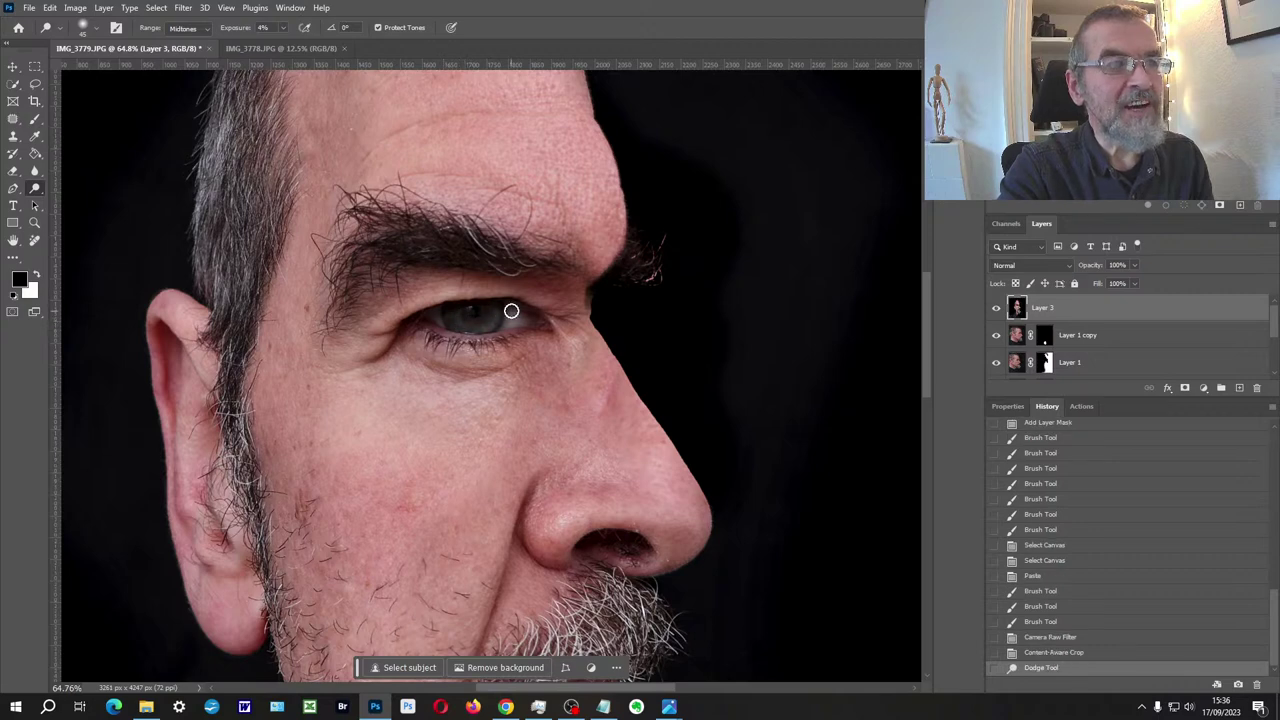
left_click(458, 313)
key("ctrl+z")
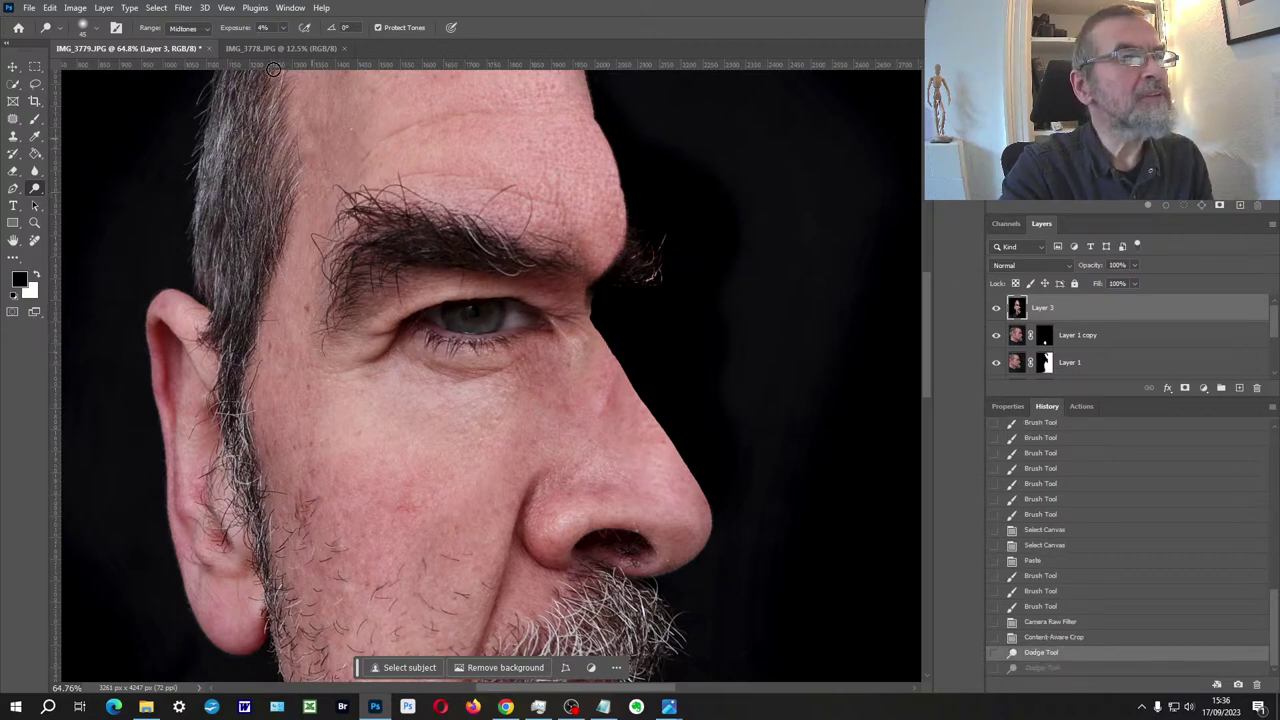
Set the Dodge exposure to 9% and lighten the iris and the white of the eye.
left_click(283, 28)
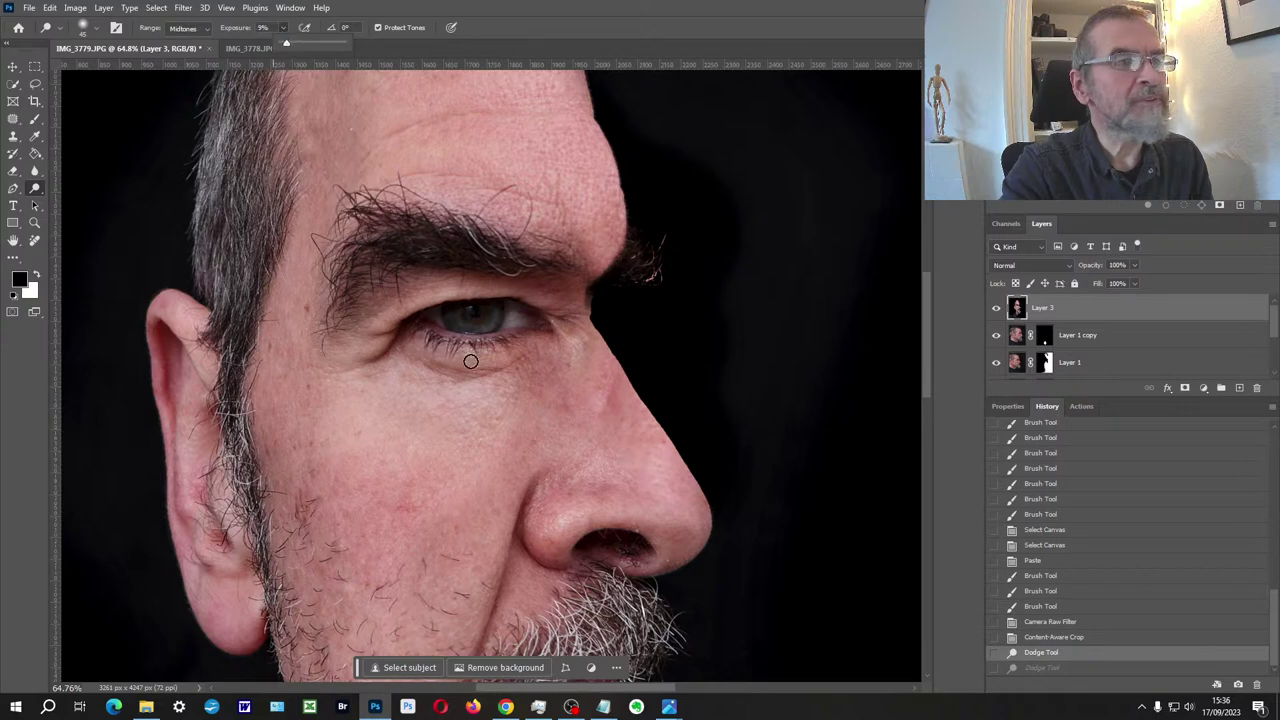
left_click(500, 310)
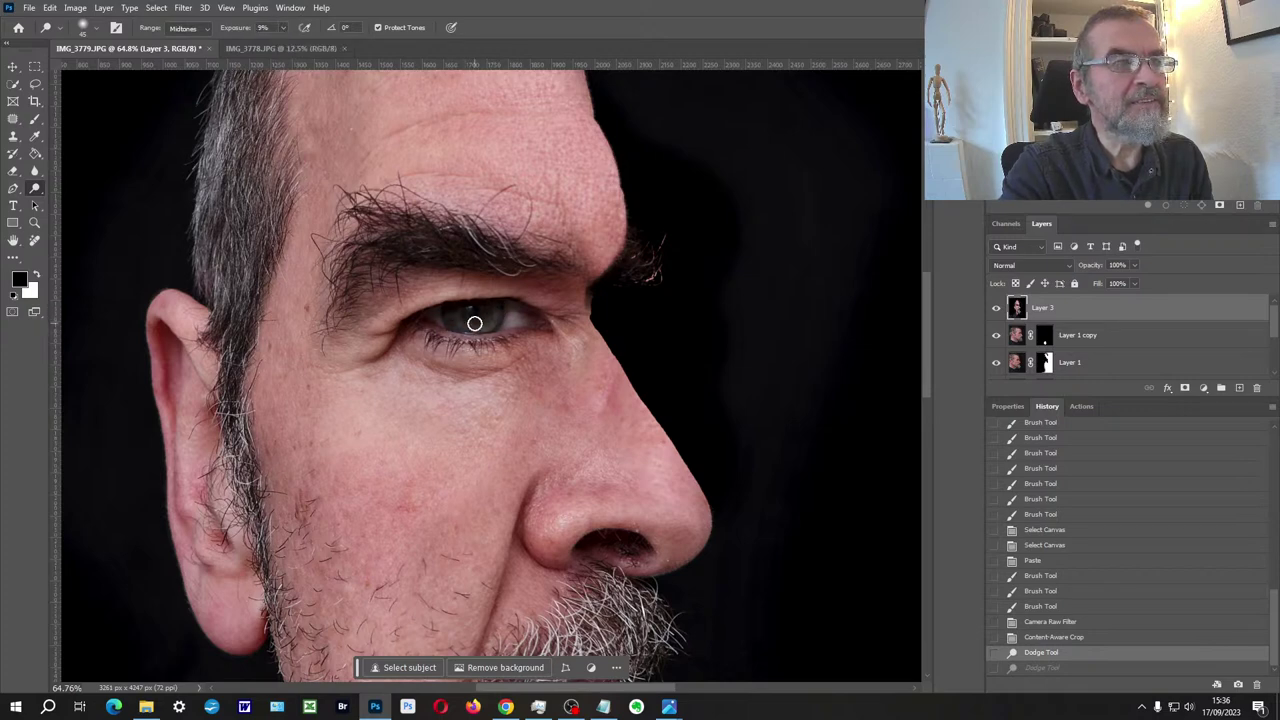
left_click_drag(474, 323, 487, 320)
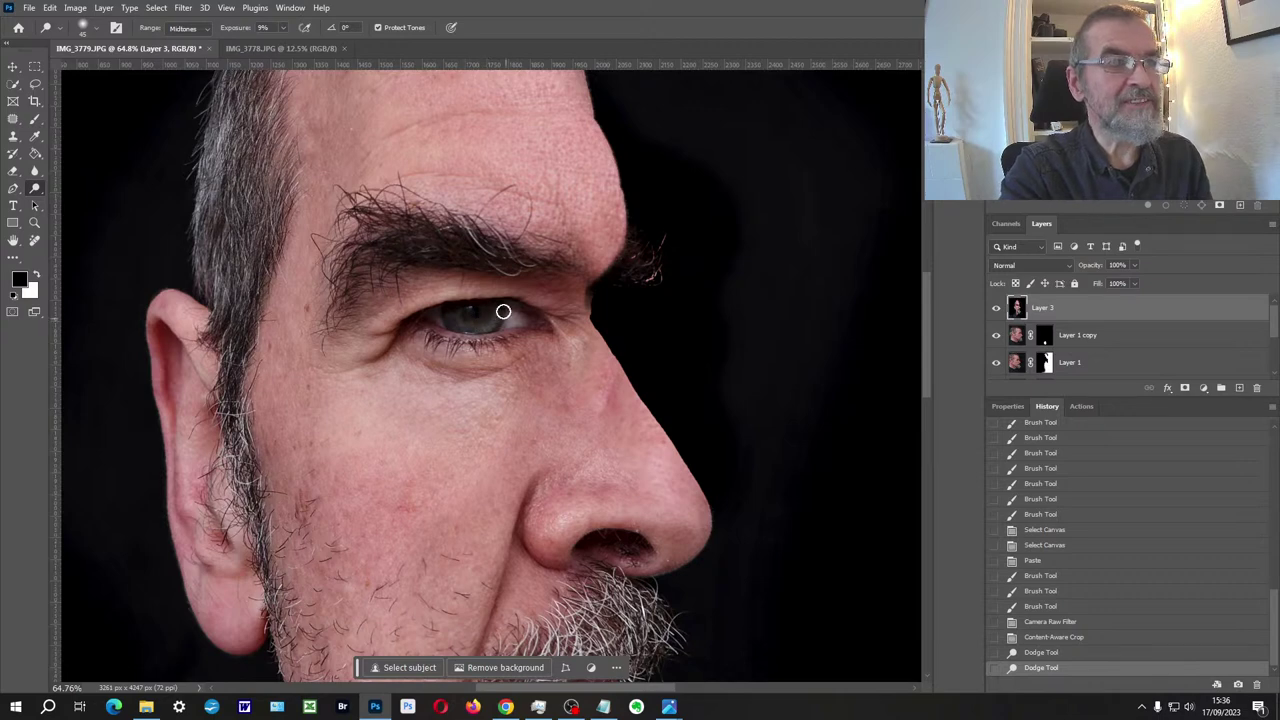
mouse_move(447, 316)
left_mouse_down()
mouse_move(480, 311)
mouse_move(457, 322)
mouse_move(473, 314)
mouse_move(471, 327)
mouse_move(490, 311)
mouse_move(520, 318)
left_mouse_up()
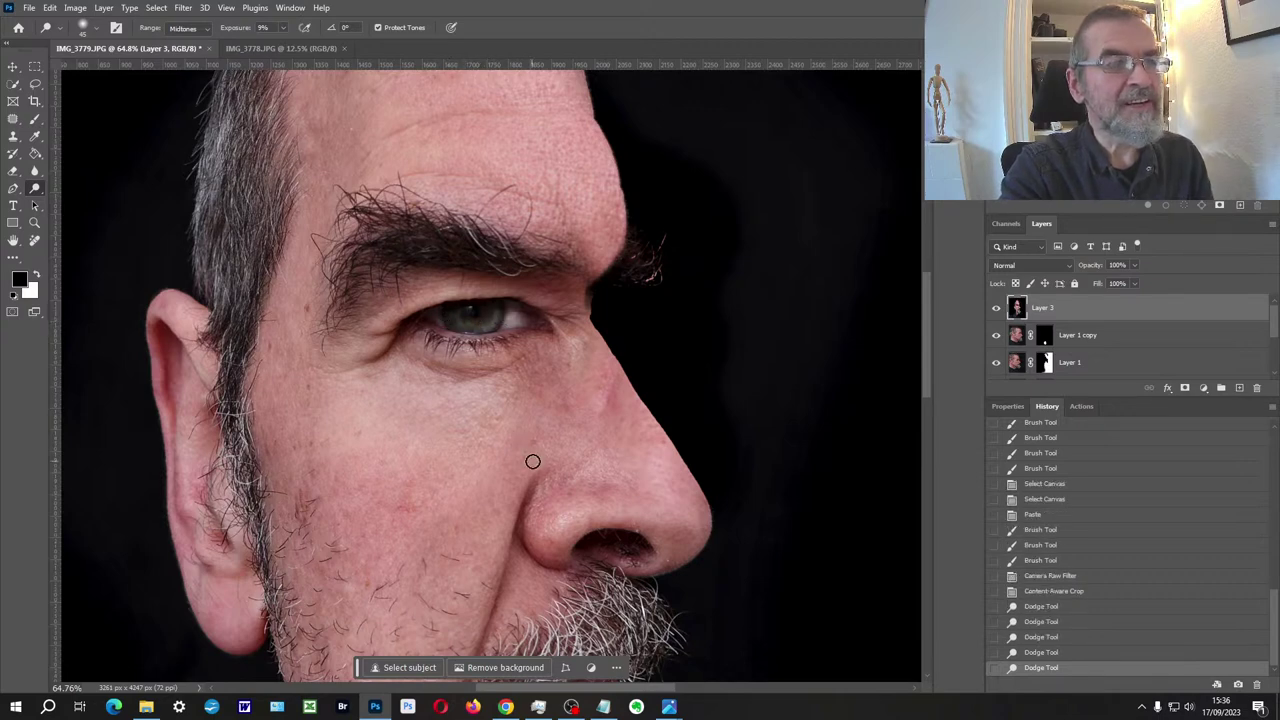
Remove the spots and stray hairs around the nostril's rim and the nose tip with the Spot Healing Brush.
scroll(533, 461, "down", 2)
right_click(13, 118)
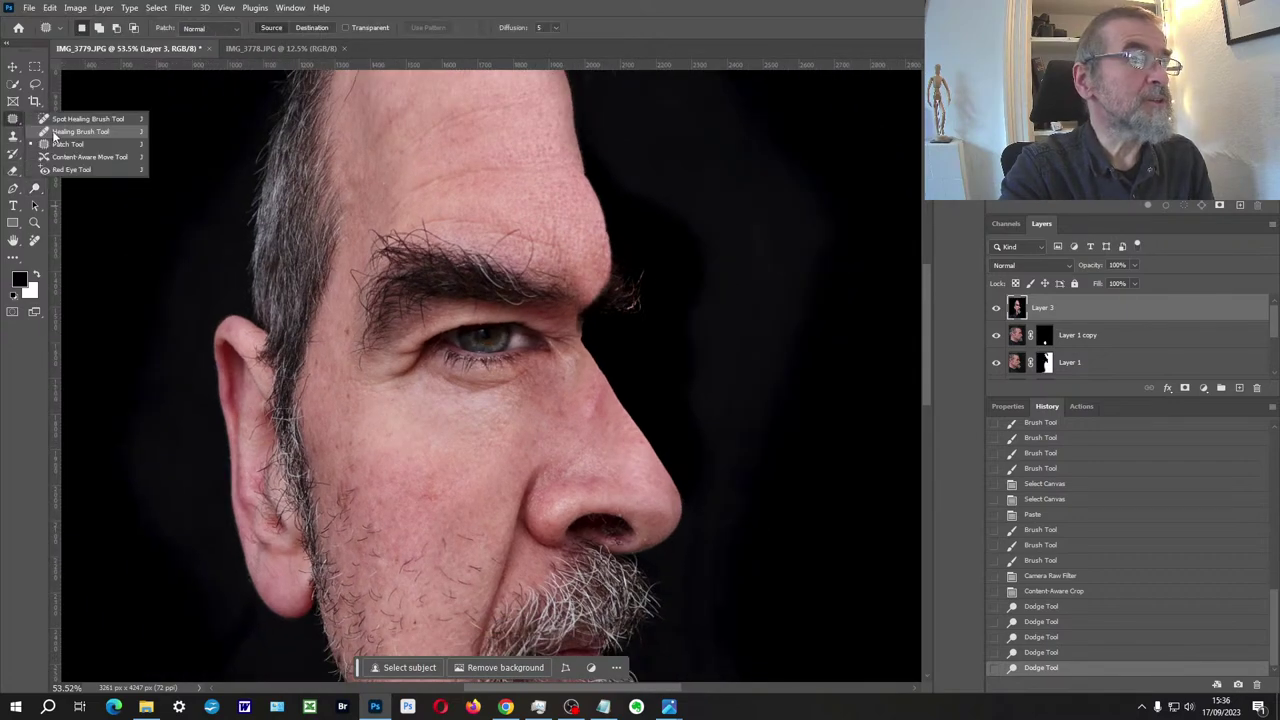
left_click(75, 117)
scroll(635, 533, "up", 5)
scroll(635, 533, "up", 2)
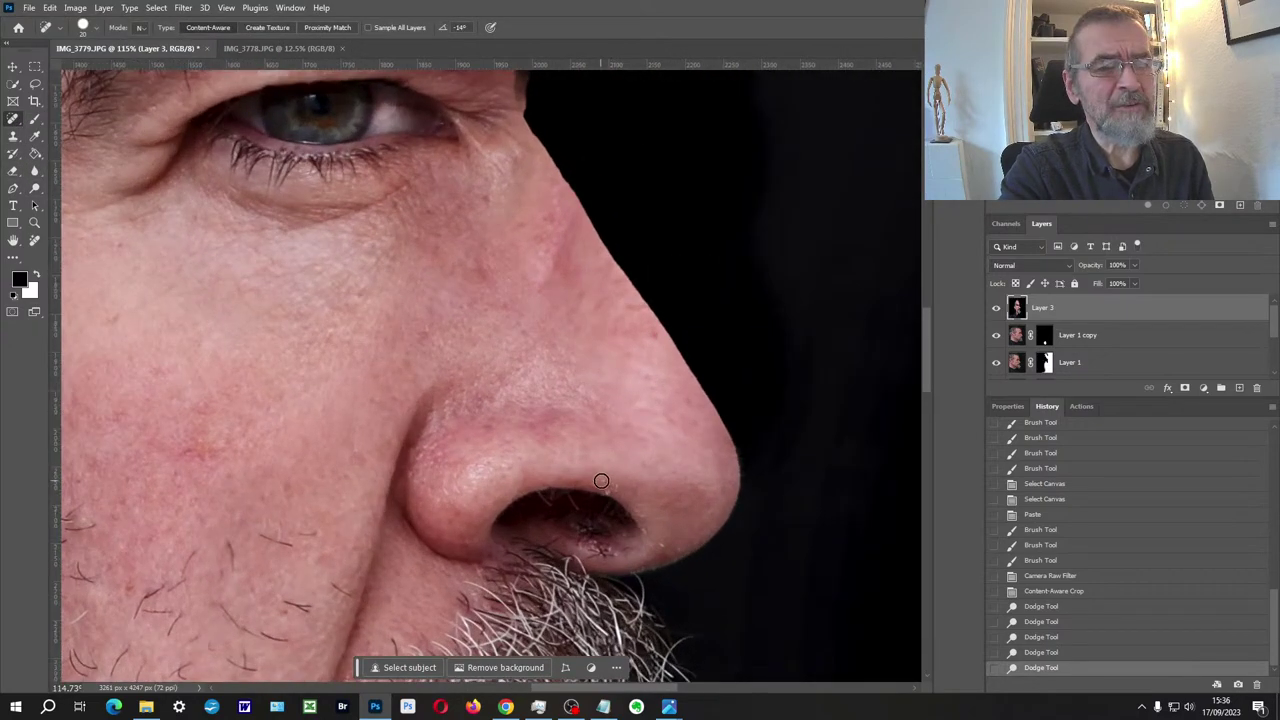
left_click_drag(600, 481, 634, 517)
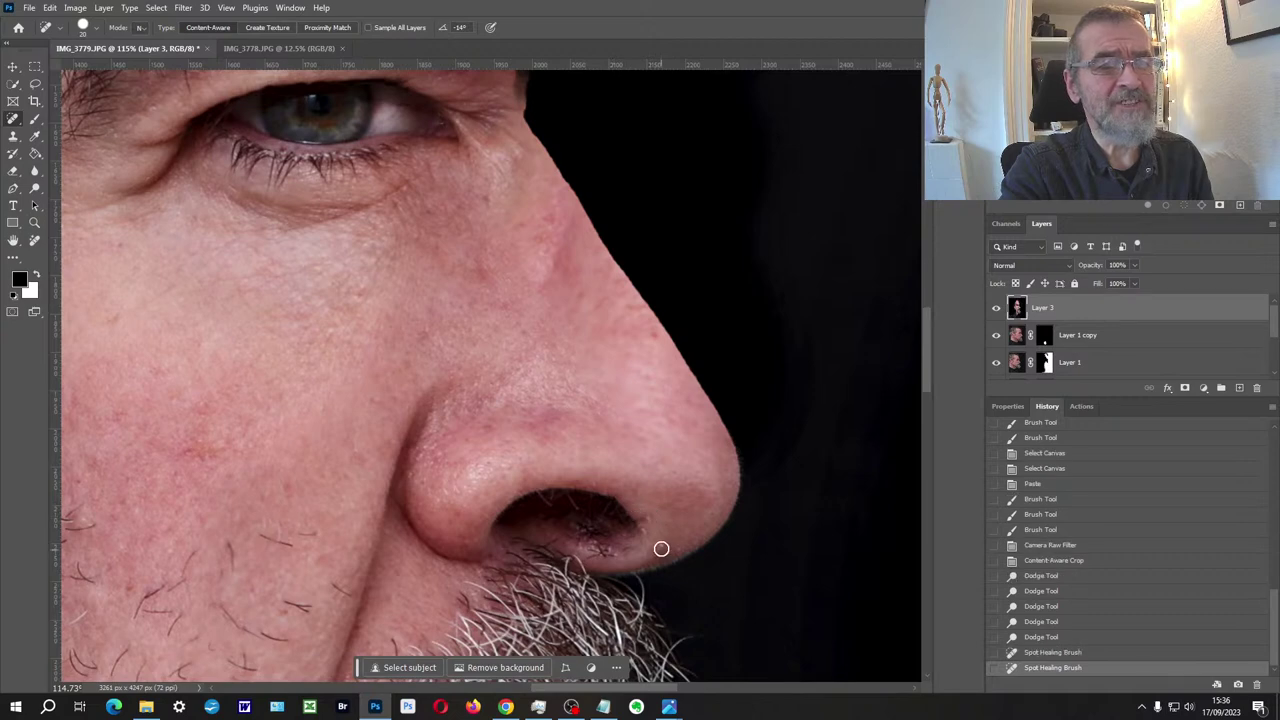
left_click(660, 546)
left_click(651, 529)
left_click(636, 541)
Heal away the hairs inside the upper part of the nostril with the Spot Healing Brush.
left_click(575, 505)
left_click(565, 498)
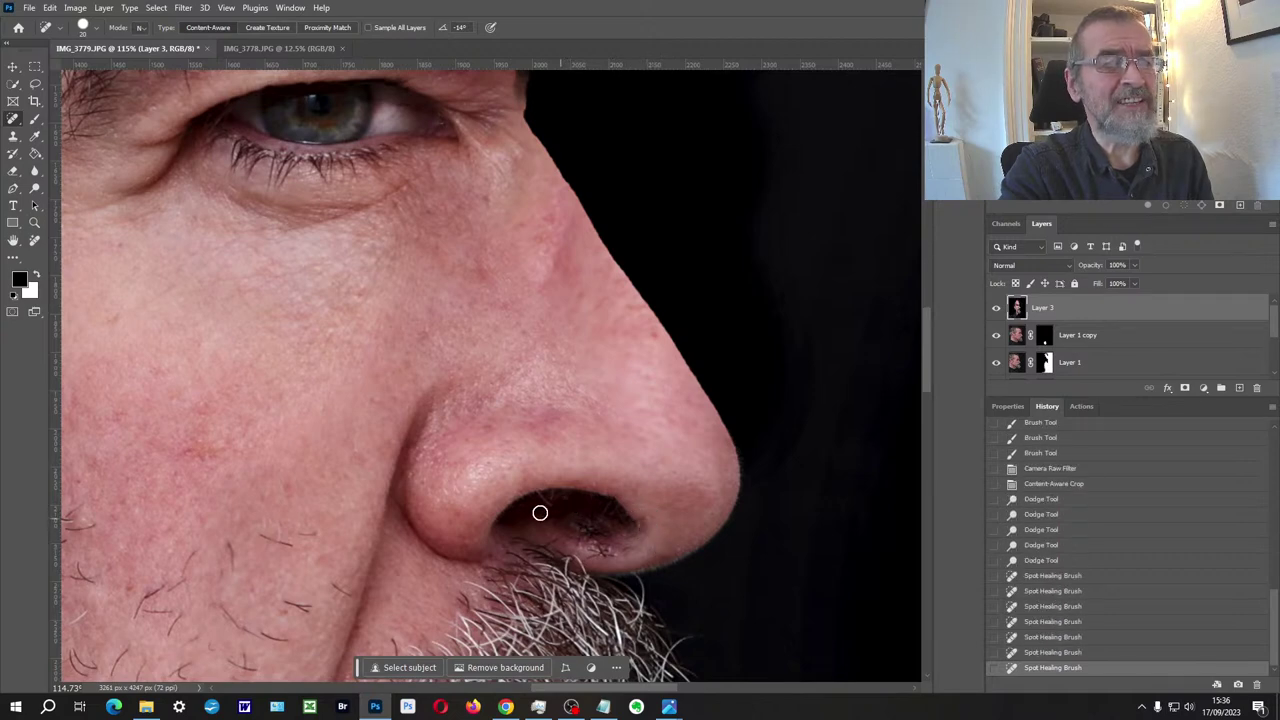
left_click(564, 507)
left_click(577, 525)
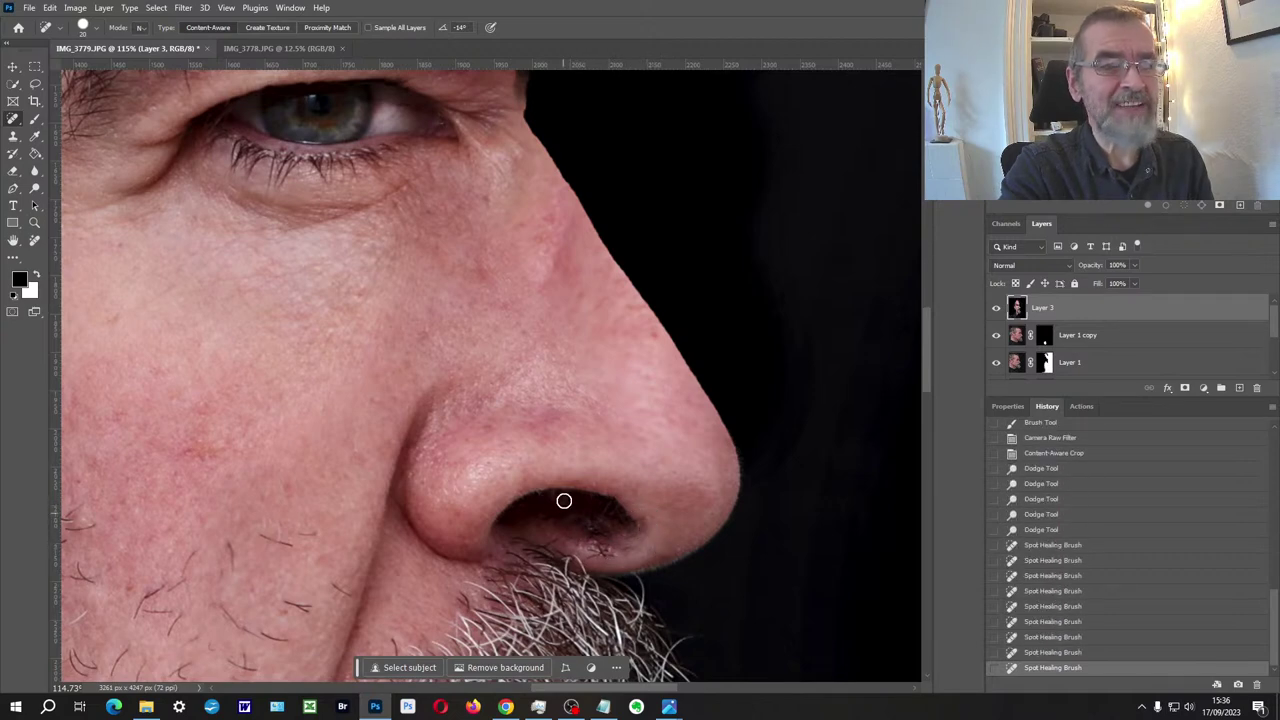
left_click(563, 500)
Check the brow and nose edges and heal a stray hair at the front edge of the beard.
scroll(600, 514, "down", 4)
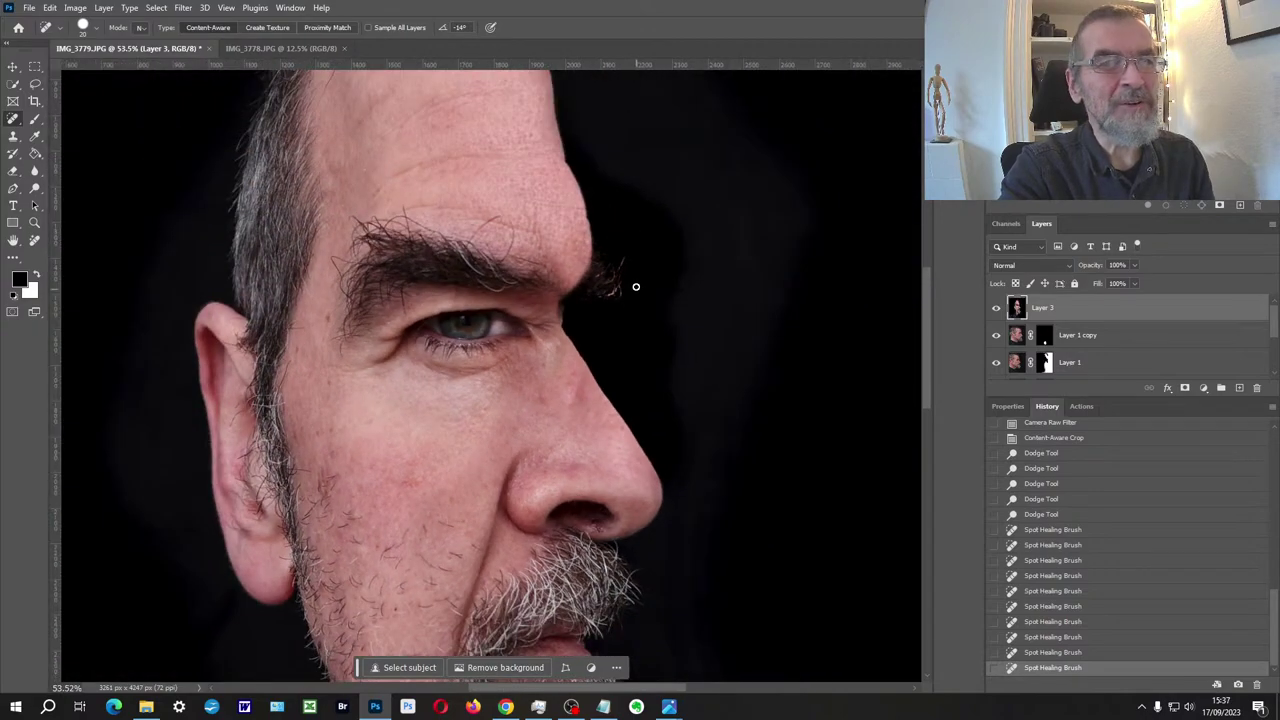
scroll(636, 287, "up", 3)
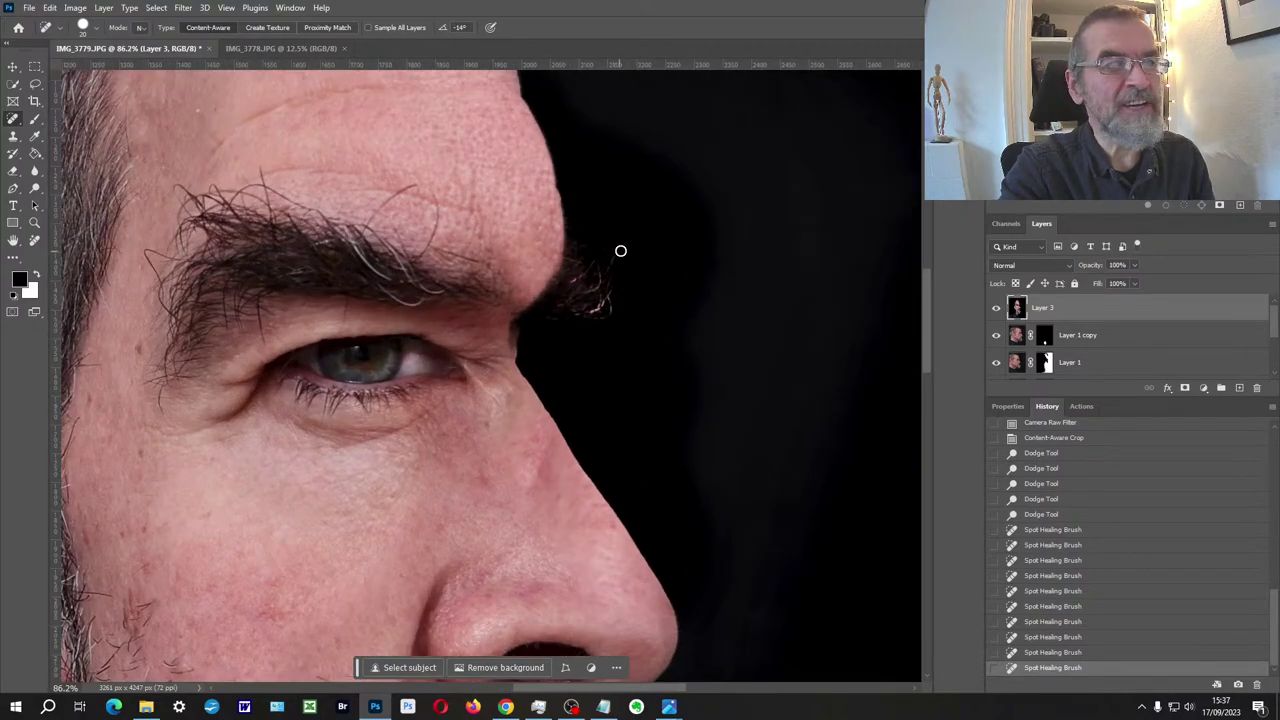
scroll(618, 467, "down", 4)
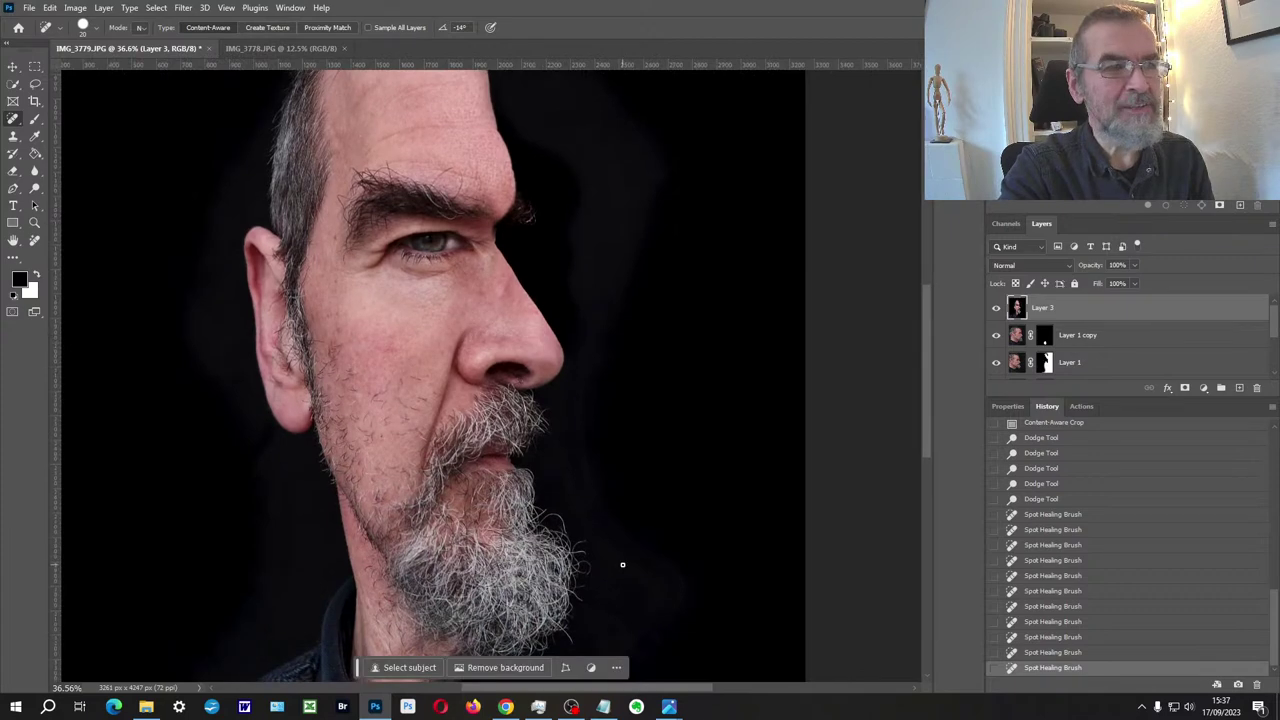
left_click(581, 543)
scroll(581, 543, "down", 3)
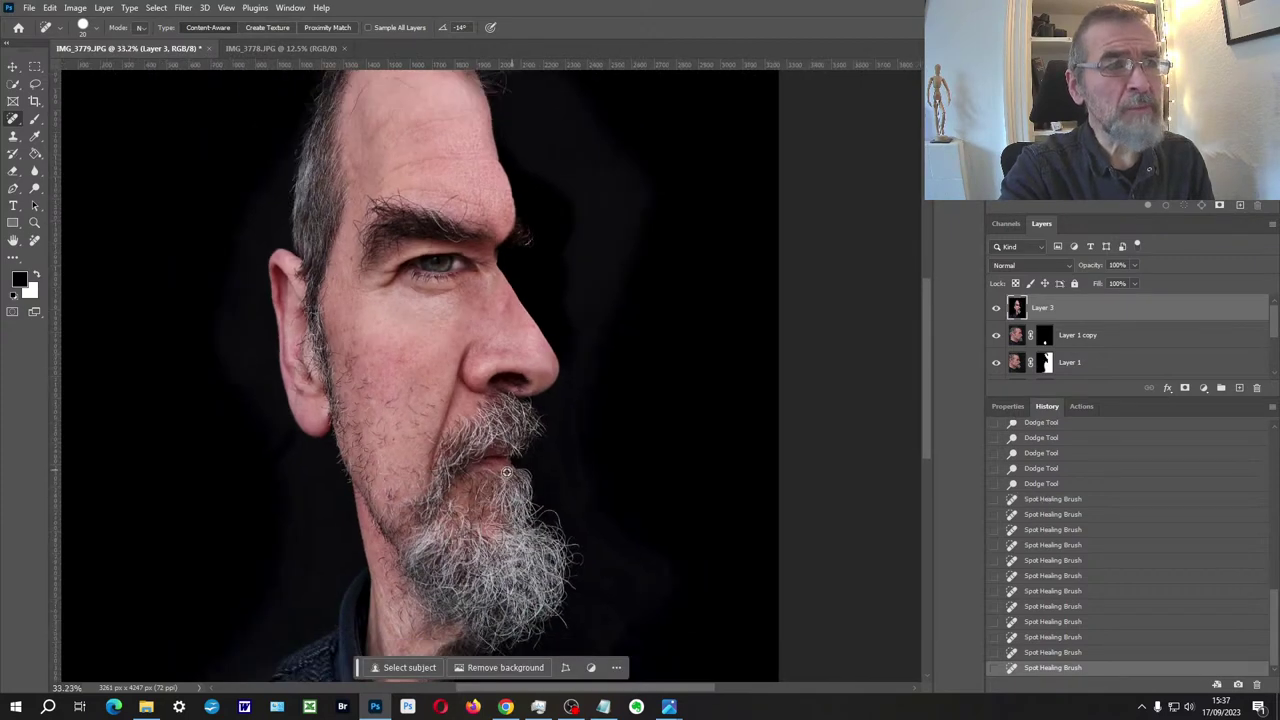